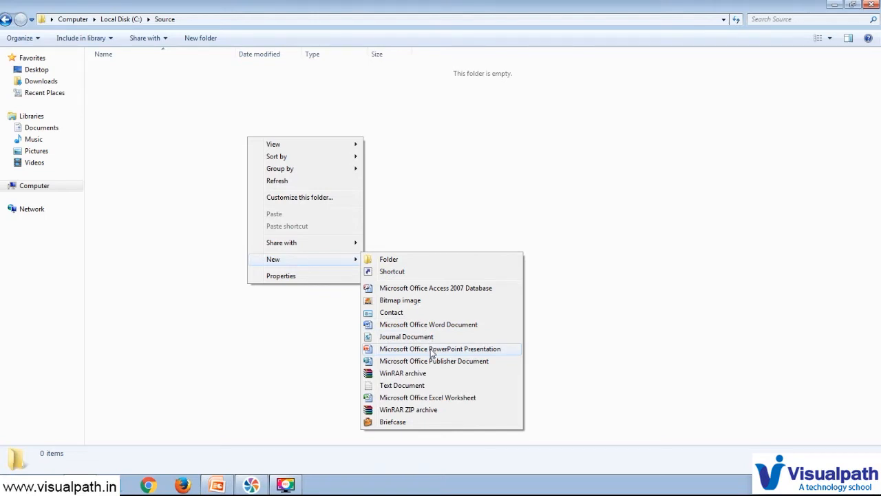
# - Create a new Excel worksheet named Sample_Source in the Source folder and open it
pyautogui.click(441, 399)
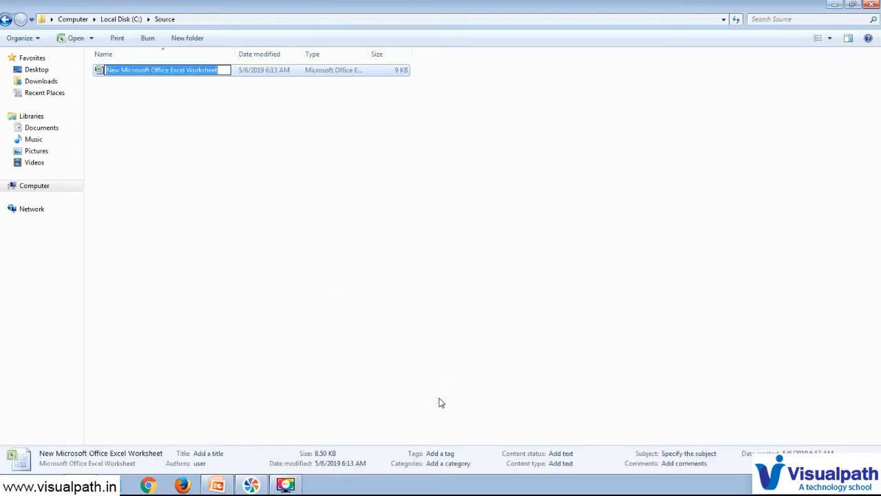
pyautogui.write('Sample')
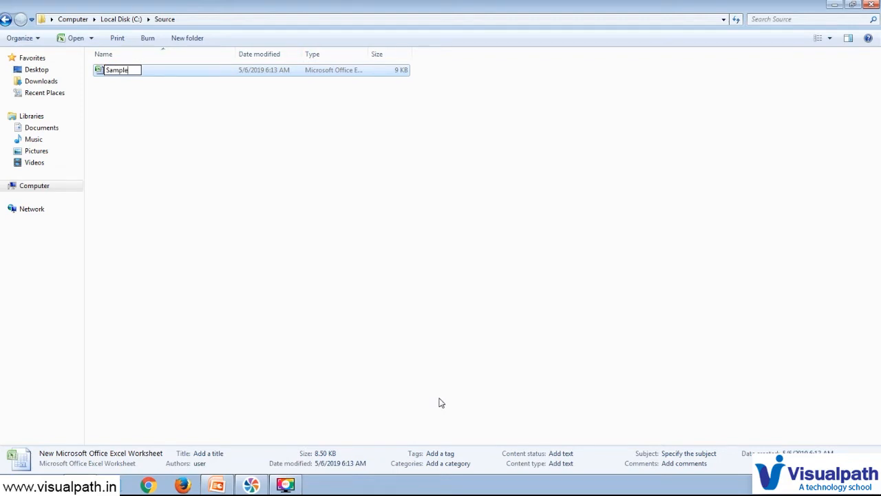
pyautogui.write('_Source')
pyautogui.press('Return')
pyautogui.press('Return')
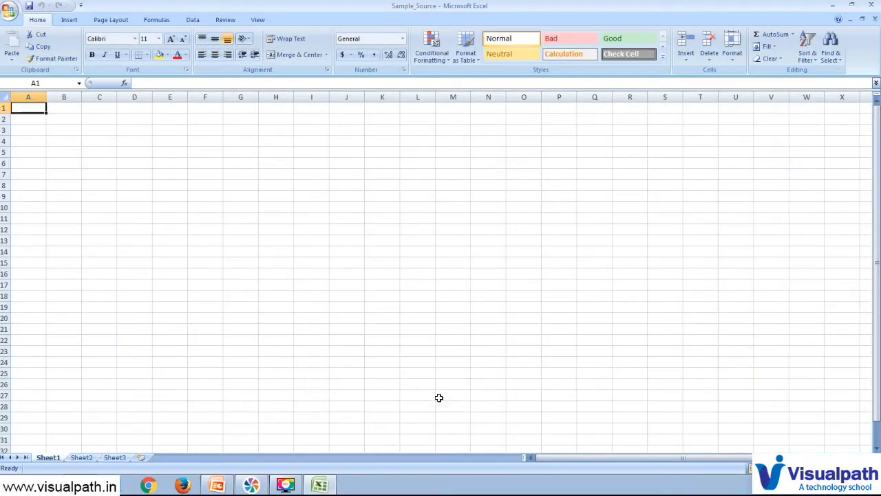
# - Enter the headers emp_ID, emp_Name, Department, Location and Salary in A1:E1 and autofit the column widths
pyautogui.write('emp')
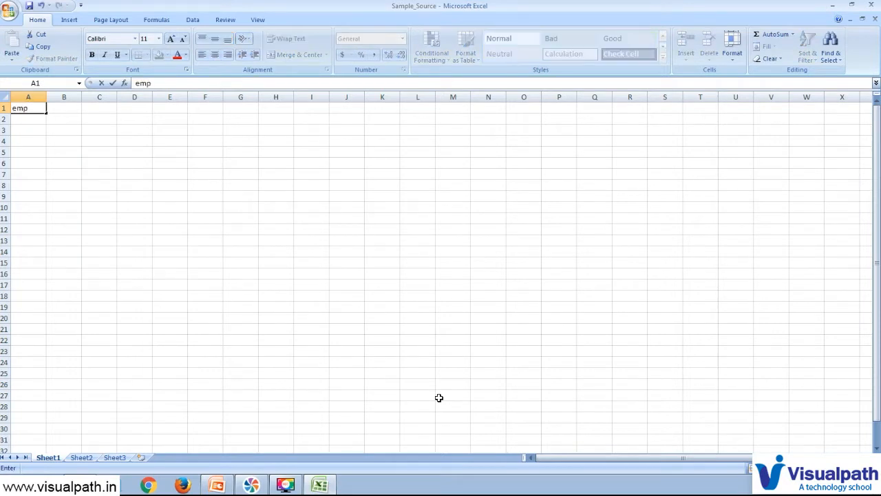
pyautogui.write('_ID')
pyautogui.press('Tab')
pyautogui.write('em')
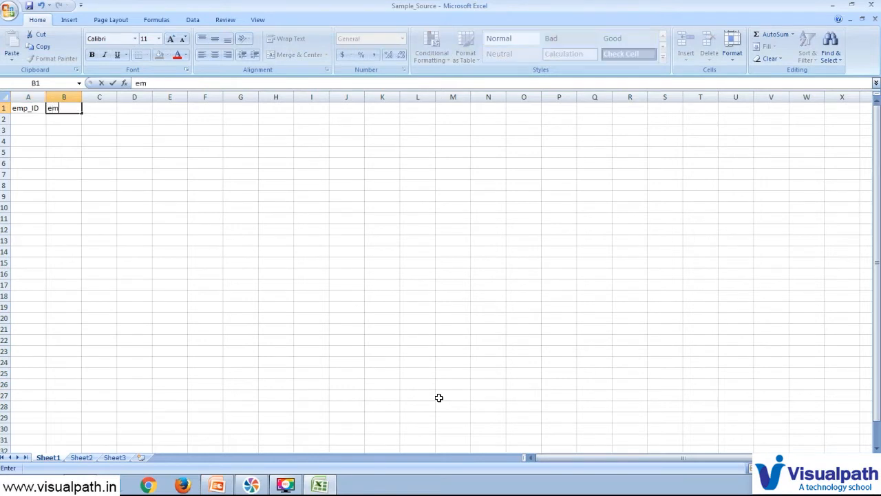
pyautogui.write('p_Name')
pyautogui.press('Tab')
pyautogui.write('De')
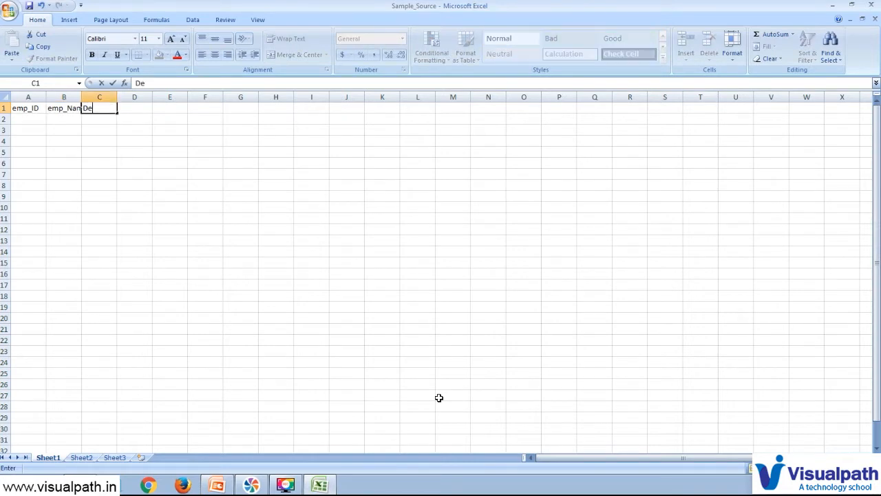
pyautogui.write('partment')
pyautogui.press('Tab')
pyautogui.write('Location')
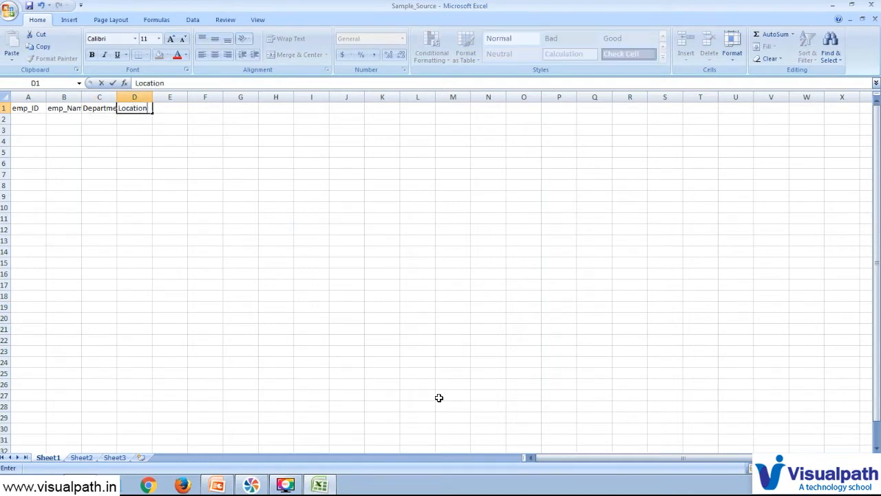
pyautogui.press('Tab')
pyautogui.write('Salary')
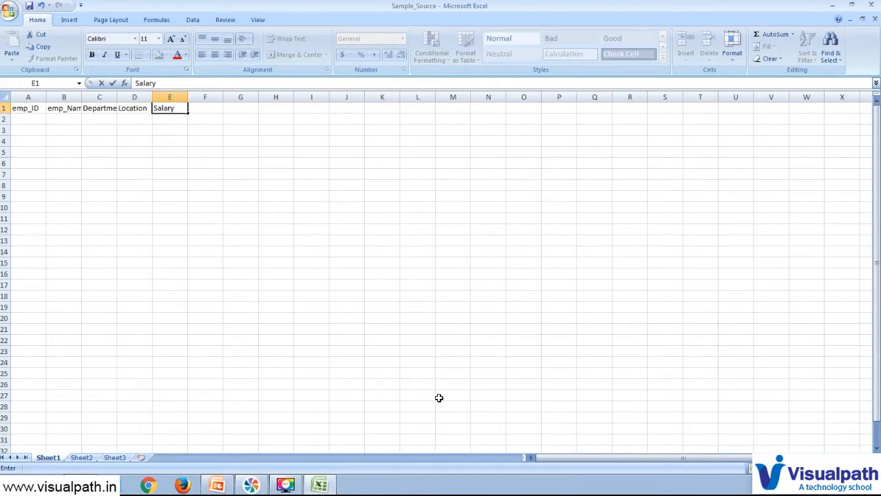
pyautogui.click(4, 97)
pyautogui.doubleClick(43, 96)
# - Fill the emp_ID cells A2:A10 with a number series from 1 to 9
pyautogui.click(24, 117)
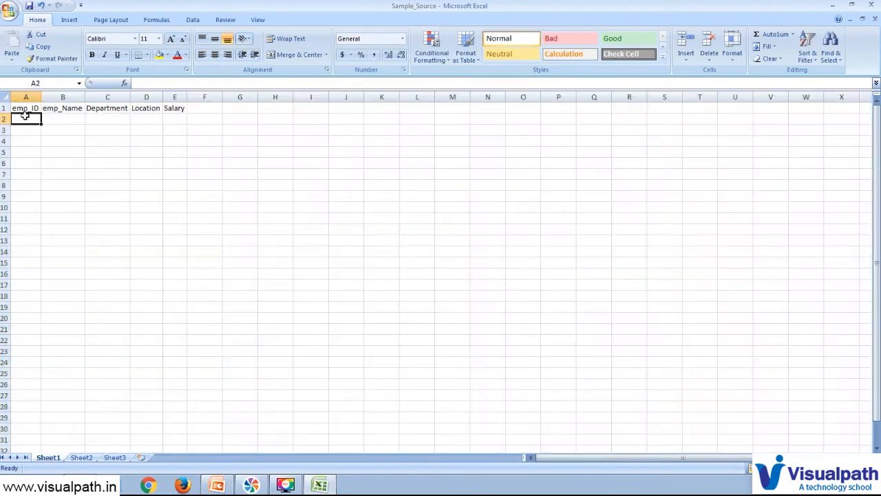
pyautogui.write('1')
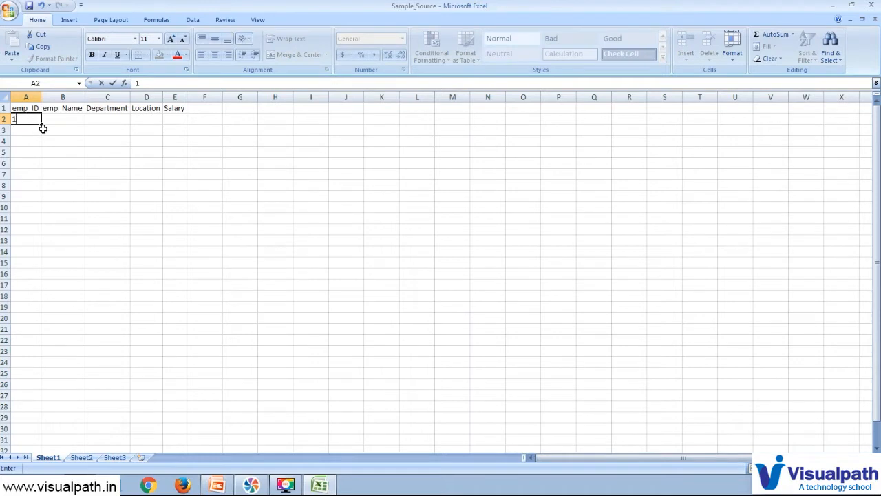
pyautogui.moveTo(41, 123); pyautogui.dragTo(44, 209)
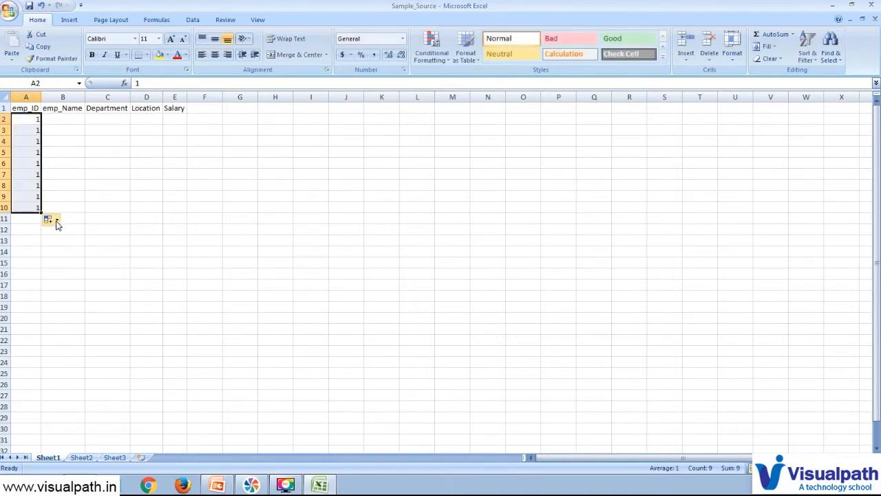
pyautogui.click(55, 219)
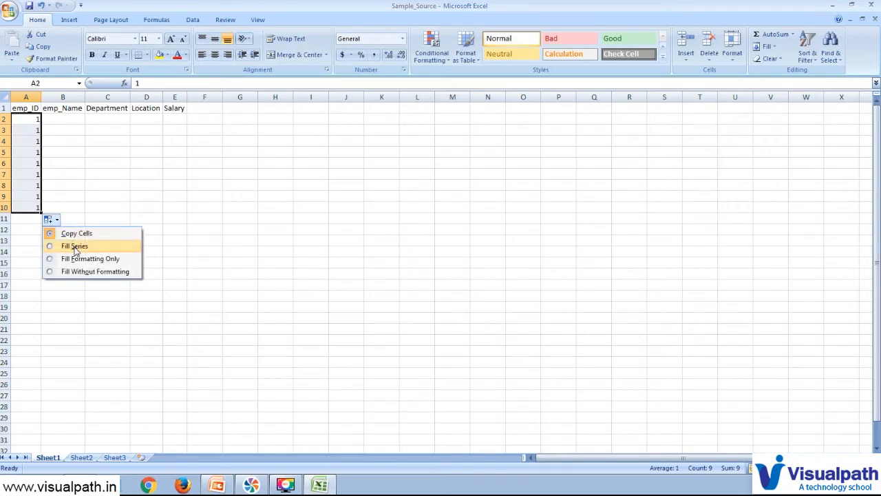
pyautogui.click(74, 248)
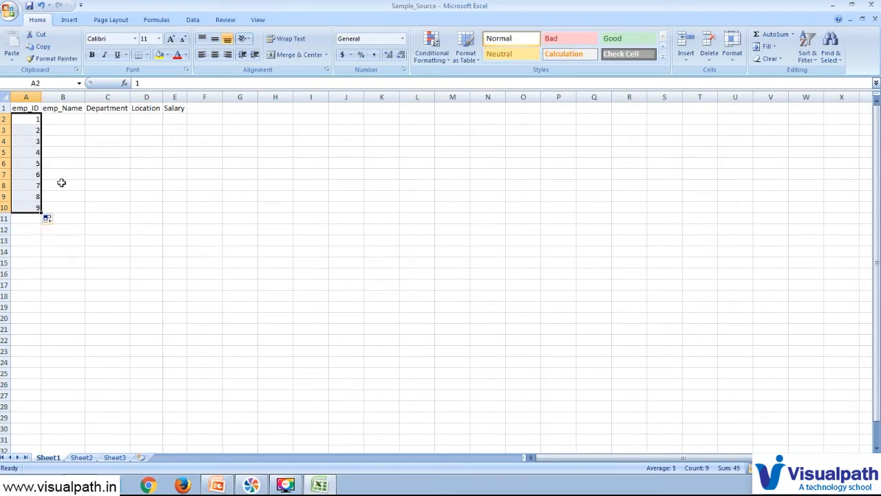
# - Enter a in the first emp_Name cell, B2, and fill it down to B10
pyautogui.click(61, 119)
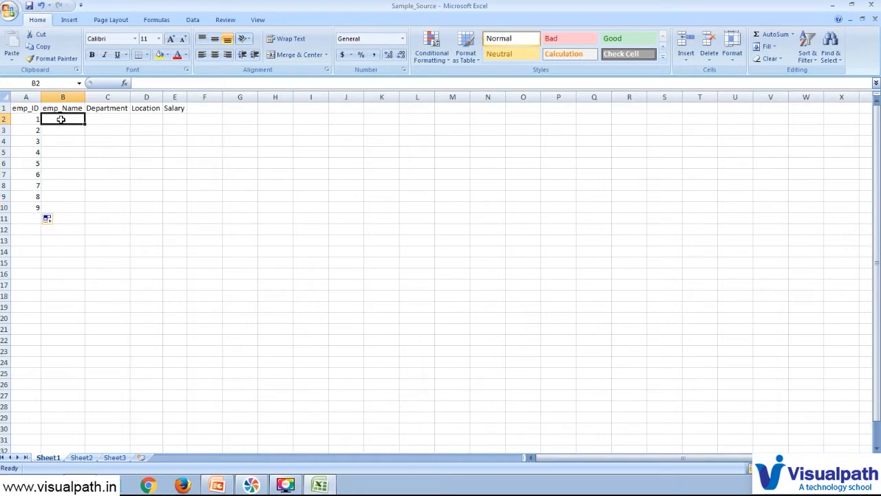
pyautogui.write('a')
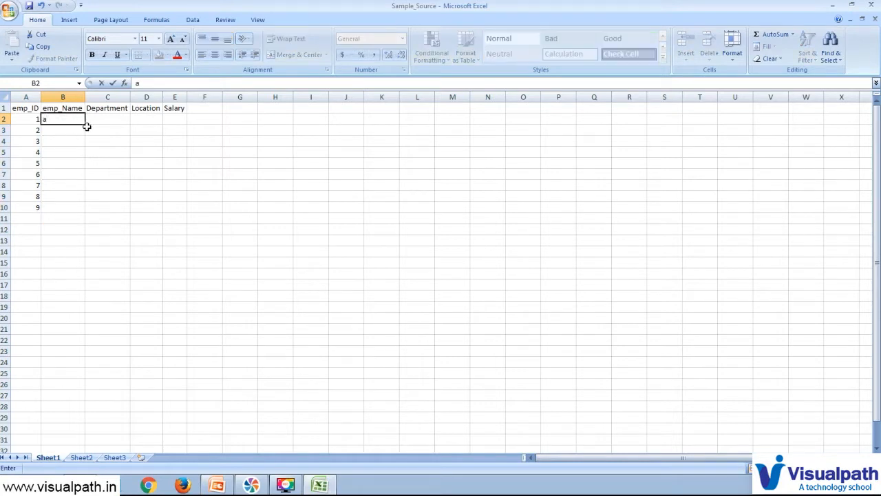
pyautogui.moveTo(86, 123); pyautogui.dragTo(92, 218)
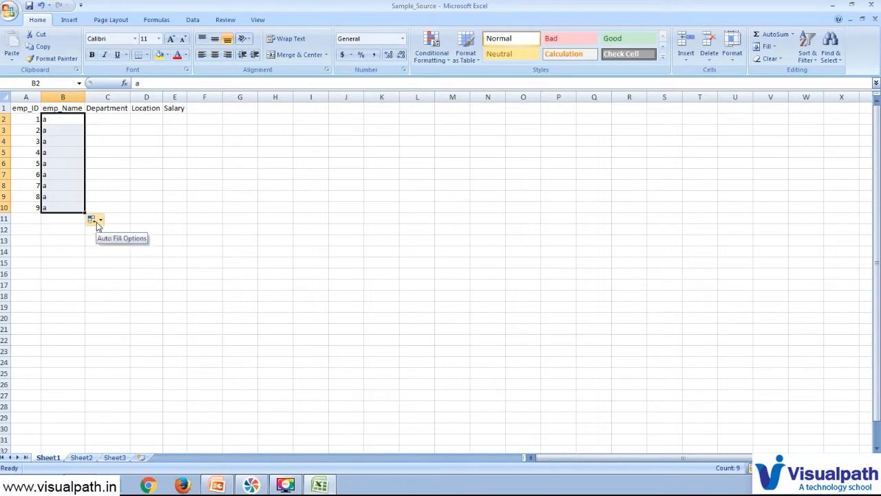
pyautogui.click(100, 221)
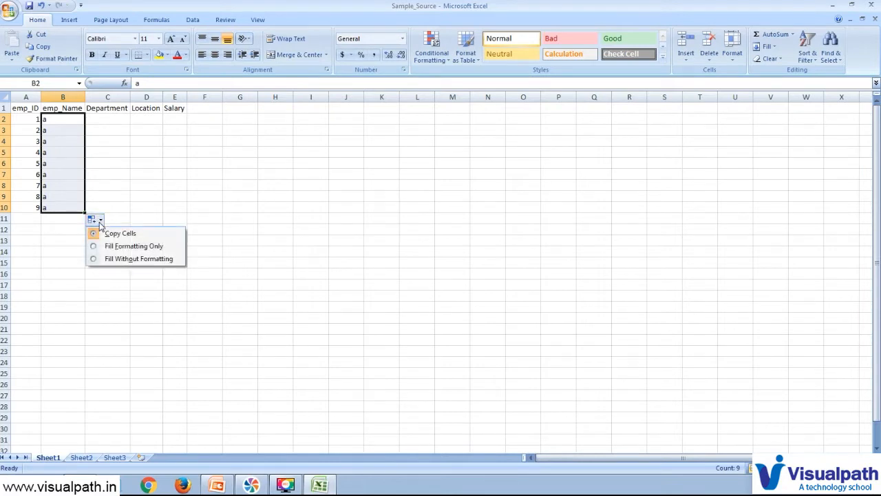
pyautogui.click(115, 267)
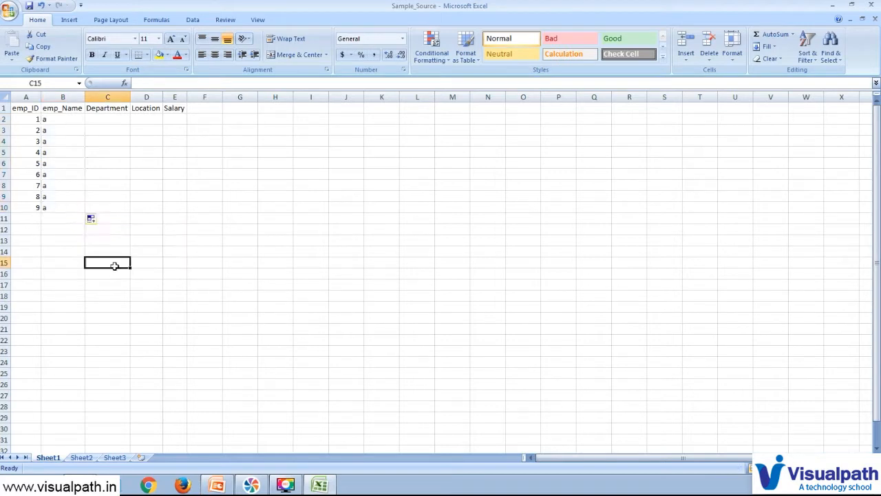
# - Replace the emp_Name values in B3:B10 with the consecutive letters b through i
pyautogui.click(53, 120)
pyautogui.press('Down')
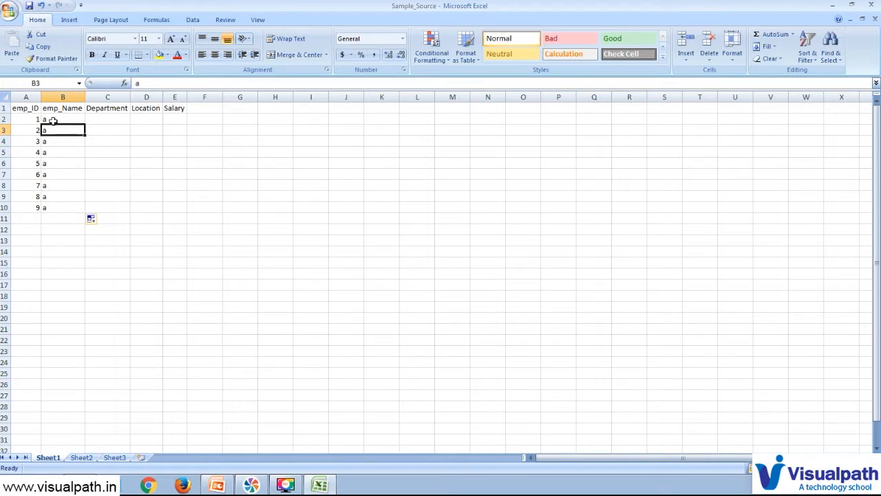
pyautogui.write('b')
pyautogui.press('Return')
pyautogui.write('c')
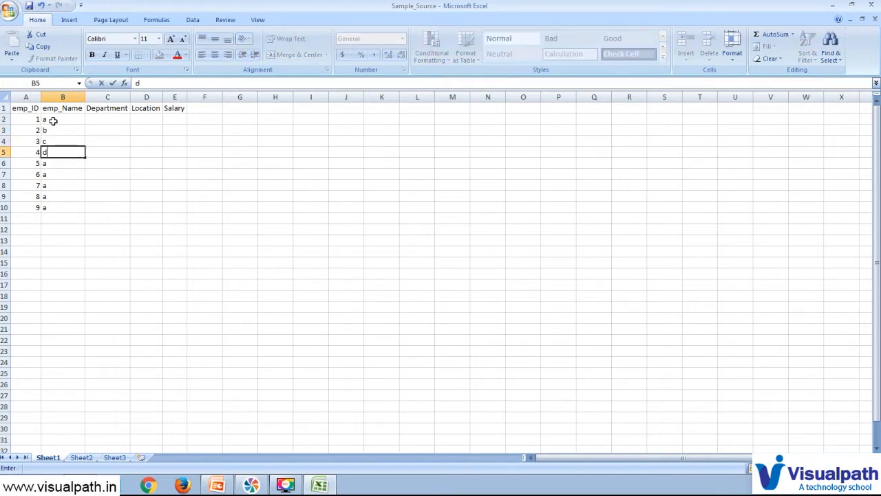
pyautogui.press('Return')
pyautogui.write('d')
pyautogui.press('Return')
pyautogui.write('e')
pyautogui.press('Return')
pyautogui.write('f')
pyautogui.press('Return')
pyautogui.write('g')
pyautogui.press('Return')
pyautogui.write('h')
pyautogui.press('Return')
pyautogui.write('i')
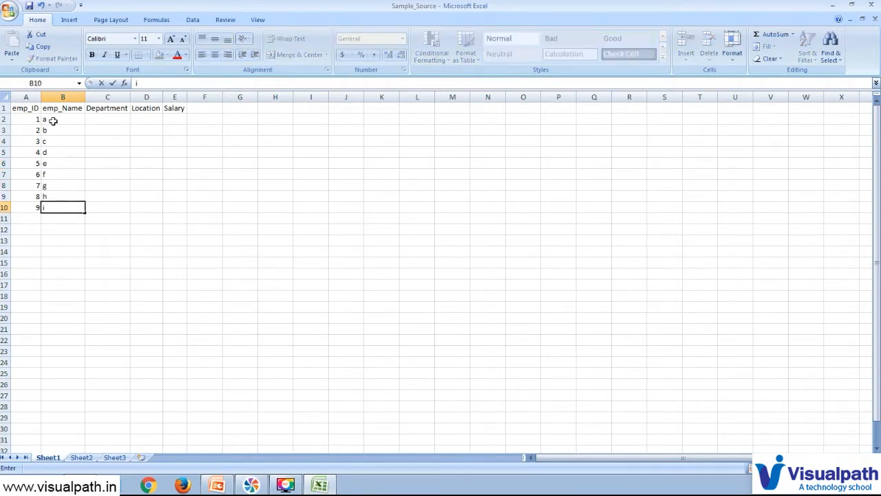
# - Enter Account, HR, IT and Finance as the Department values in C2:C5
pyautogui.click(111, 119)
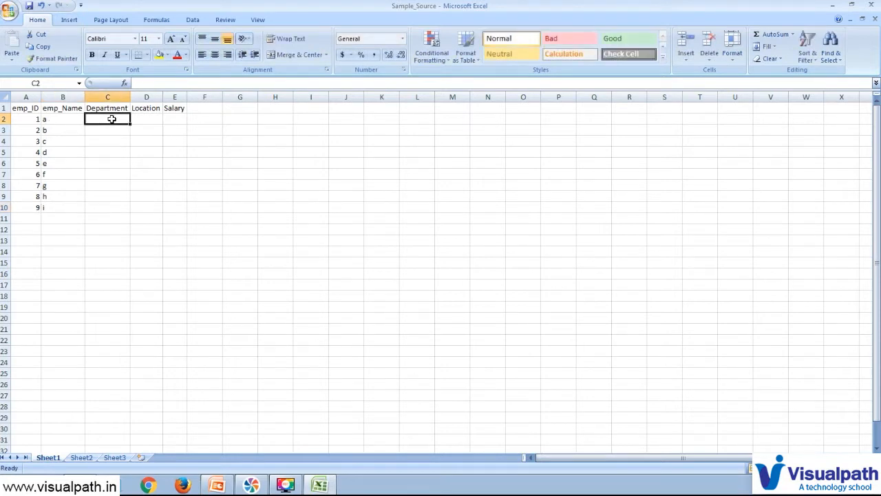
pyautogui.write('Account')
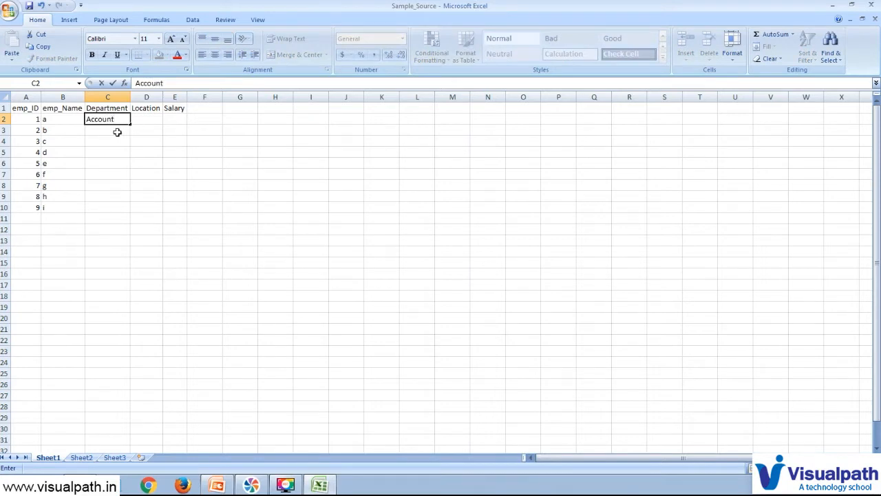
pyautogui.click(117, 131)
pyautogui.write('HR')
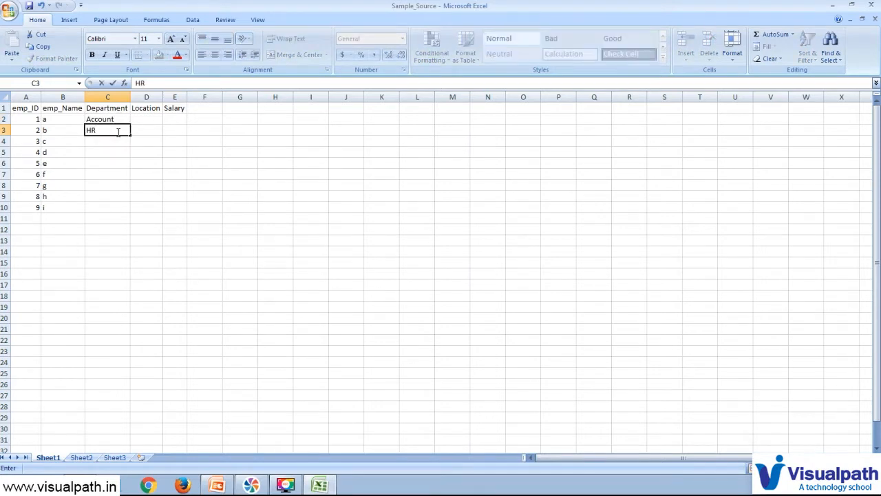
pyautogui.click(115, 140)
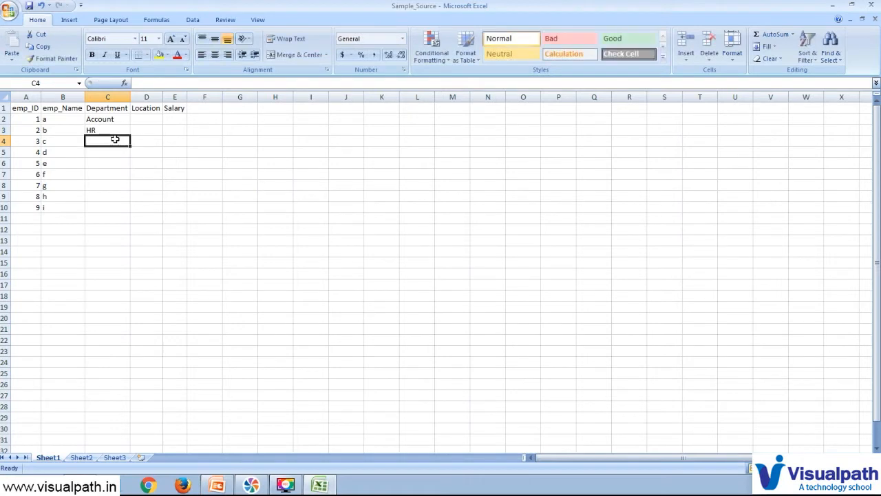
pyautogui.write('IT')
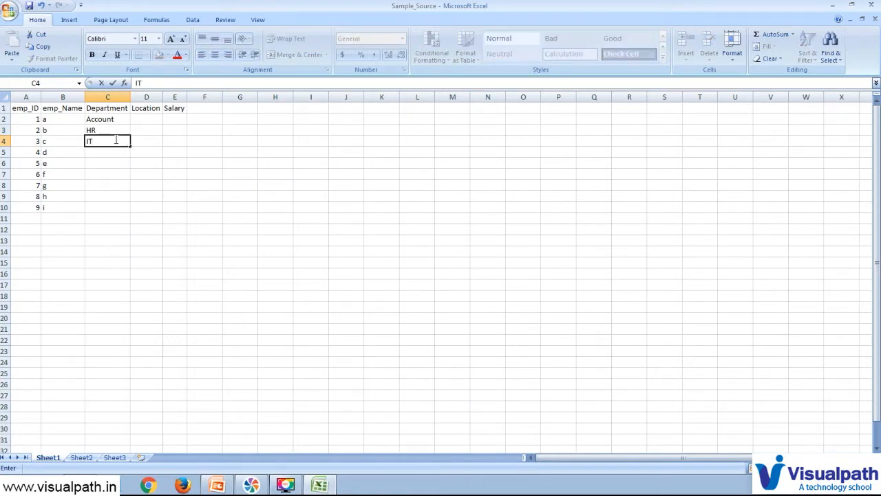
pyautogui.click(102, 157)
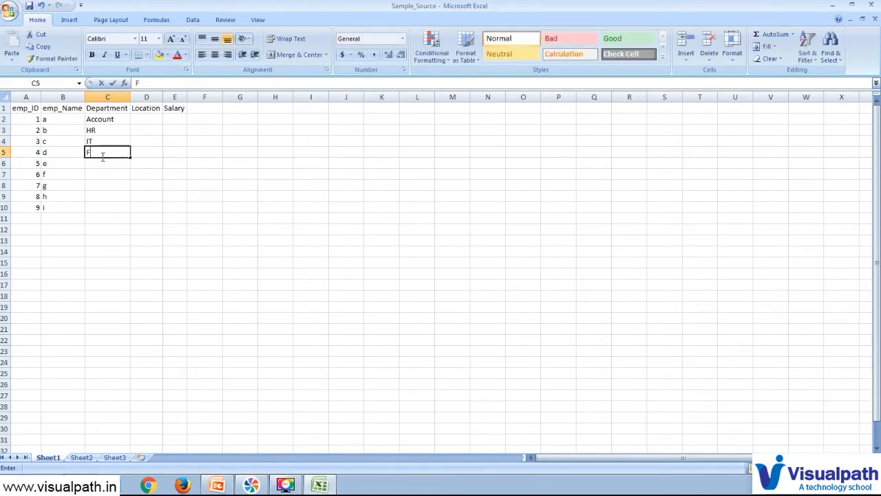
pyautogui.write('FI')
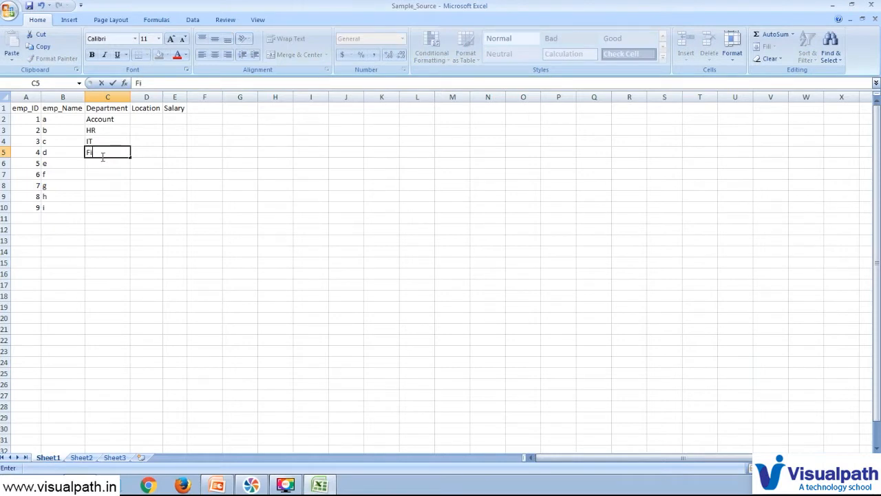
pyautogui.write('nance')
# - Copy the four Department values in C2:C5 and paste them into C6:C9
pyautogui.click(104, 119)
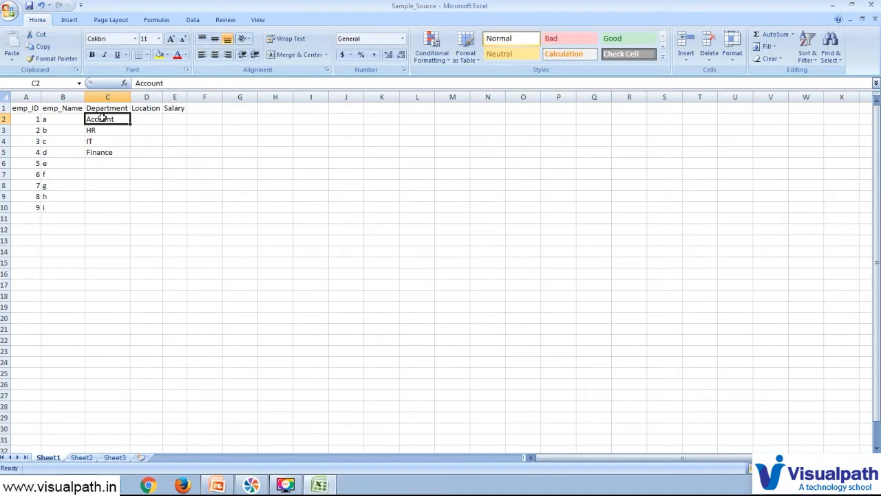
pyautogui.hotkey('shift', 'Down')
pyautogui.hotkey('shift', 'Down')
pyautogui.hotkey('shift', 'Down')
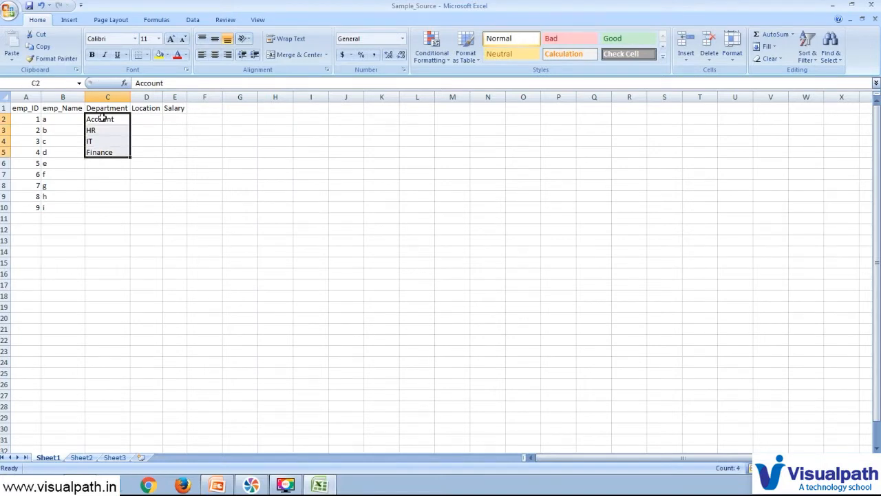
pyautogui.hotkey('ctrl', 'c')
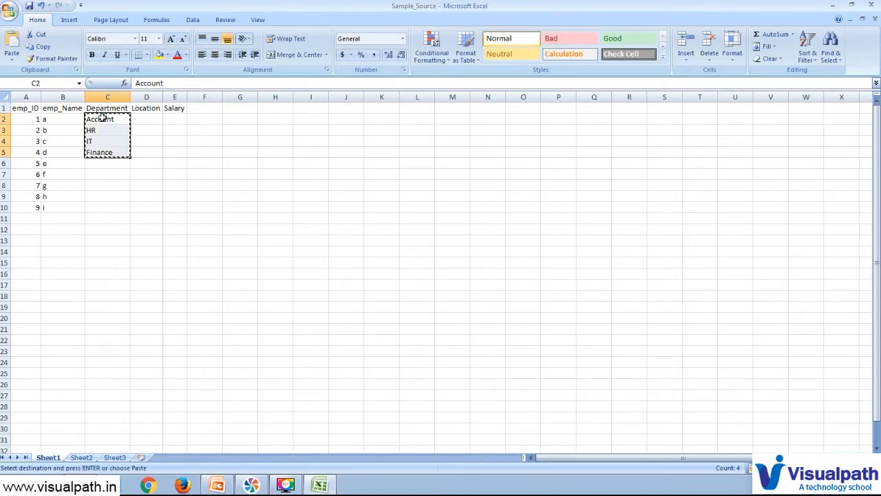
pyautogui.click(112, 163)
pyautogui.hotkey('ctrl', 'v')
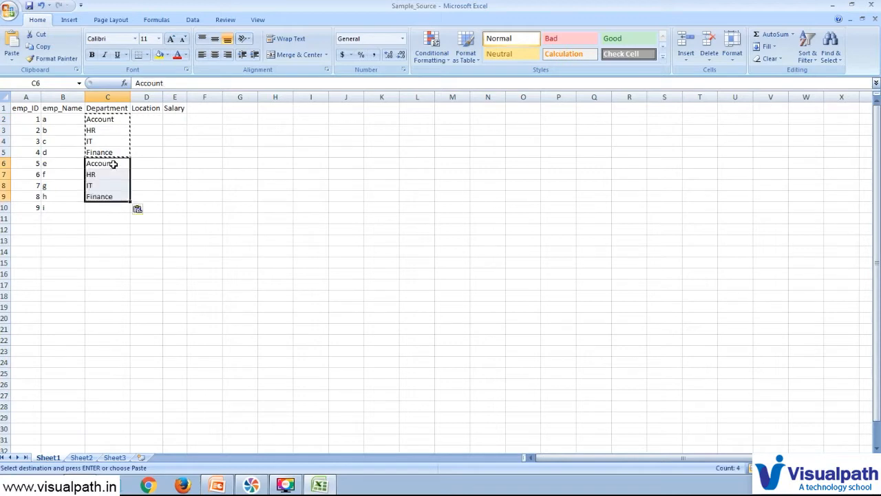
# - Enter Account as the Department value in C10
pyautogui.click(102, 208)
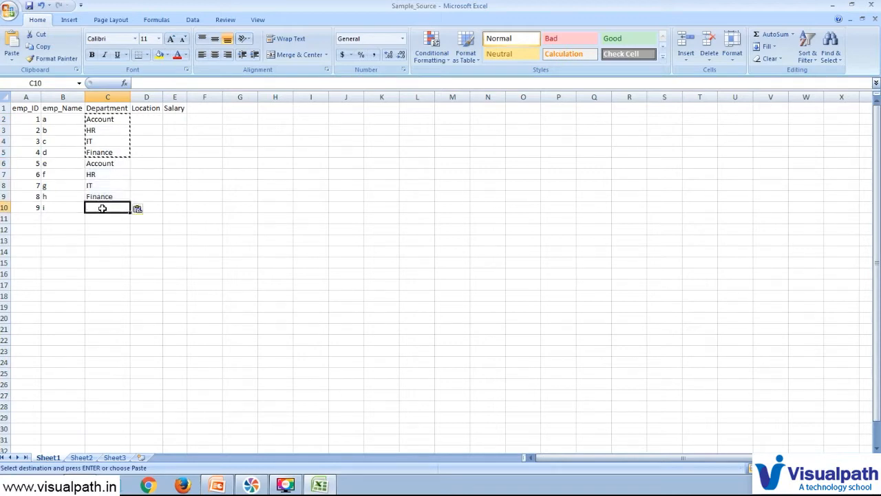
pyautogui.write('Accounr')
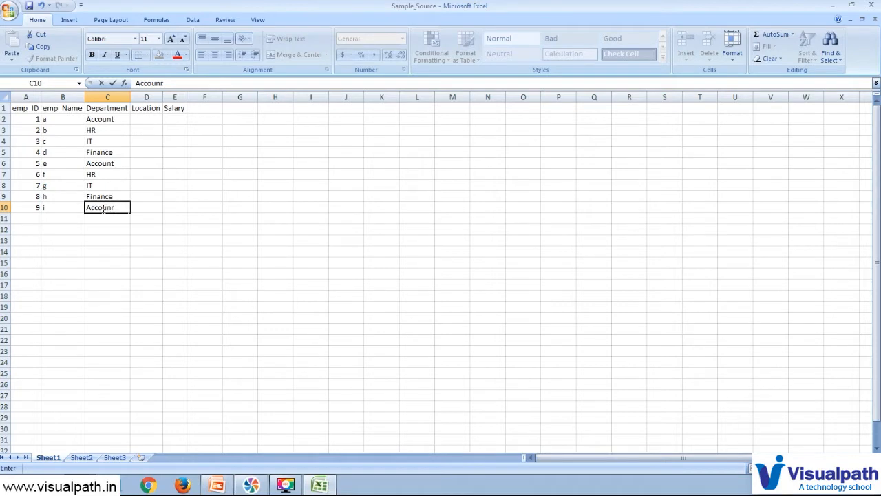
pyautogui.press('BackSpace')
pyautogui.write('t')
pyautogui.click(211, 227)
# - Enter Hyd and Banglore as the Location values in D2 and D3
pyautogui.click(147, 120)
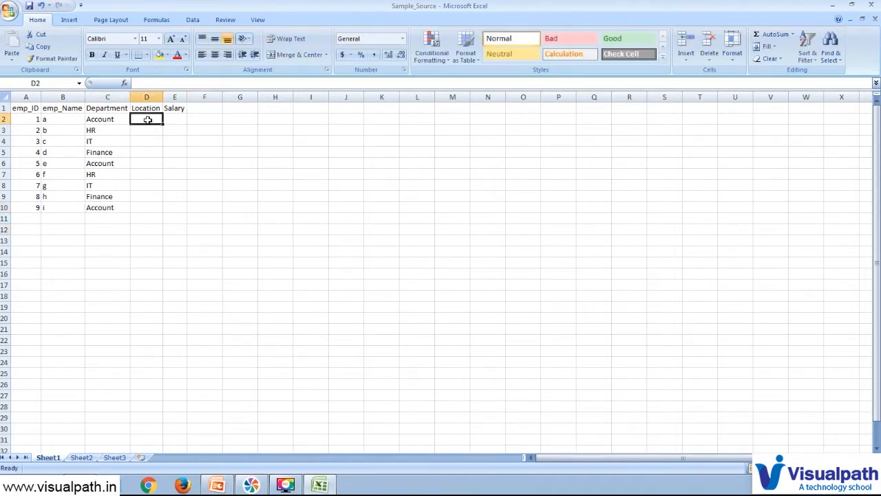
pyautogui.write('HY')
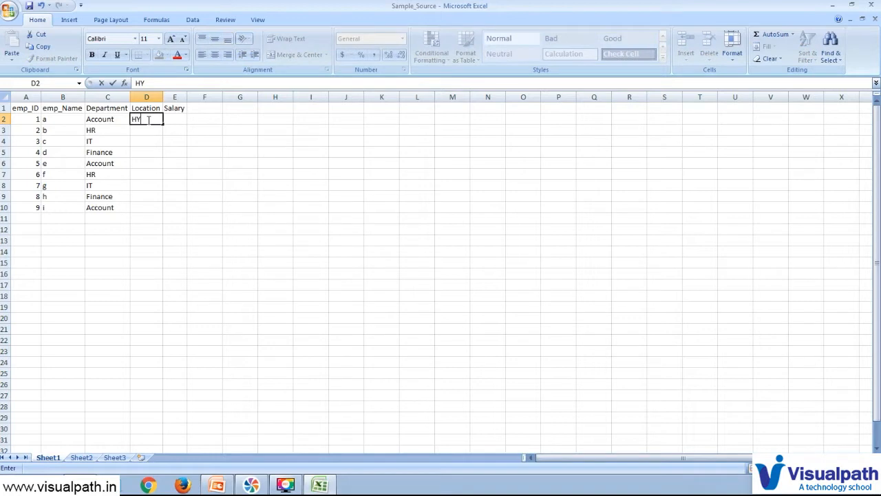
pyautogui.write('d')
pyautogui.press('BackSpace')
pyautogui.write('yd')
pyautogui.click(153, 130)
pyautogui.write('Ba')
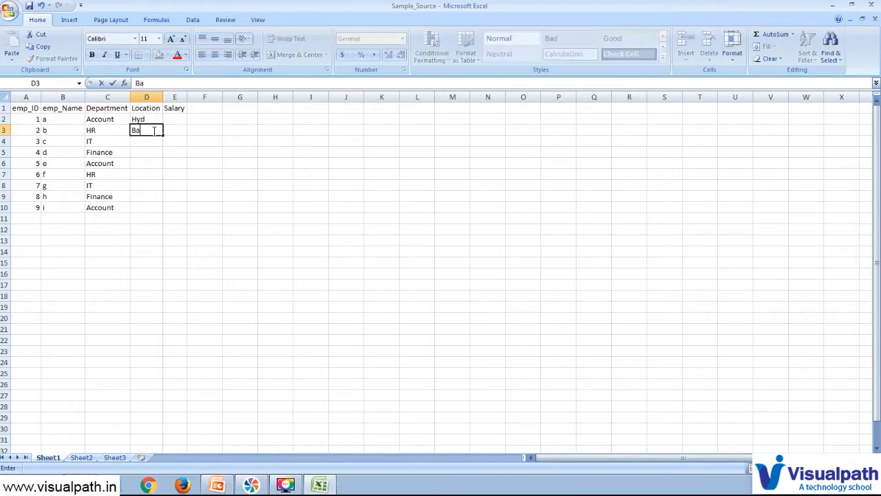
pyautogui.write('nglore')
pyautogui.hotkey('ctrl', 'Return')
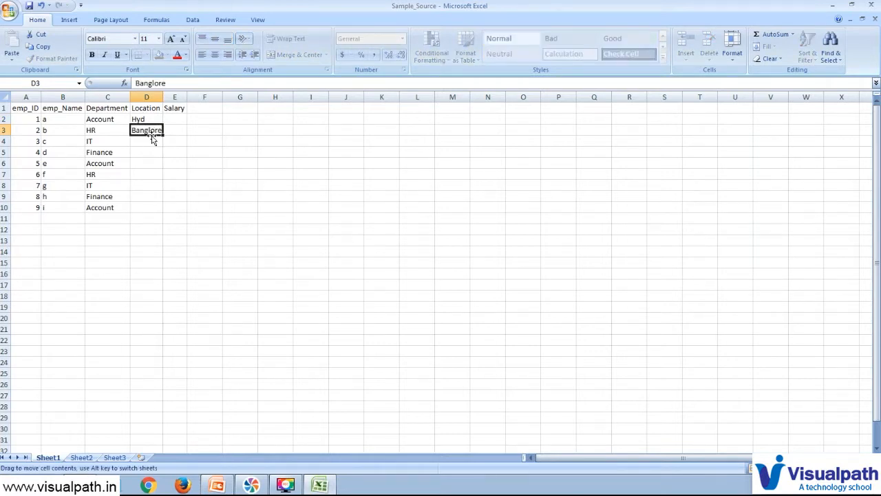
# - Enter Chennai, Pune and Delhi as the Location values in D4:D6
pyautogui.click(152, 137)
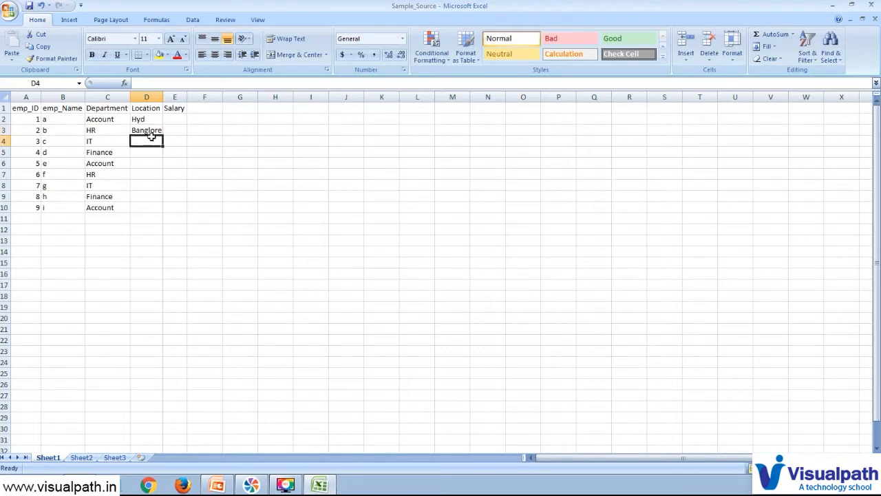
pyautogui.write('Chennai')
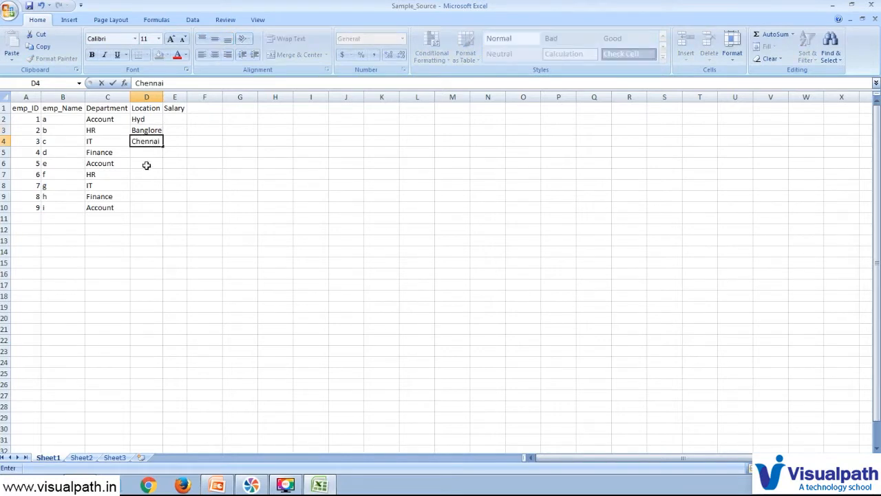
pyautogui.click(145, 151)
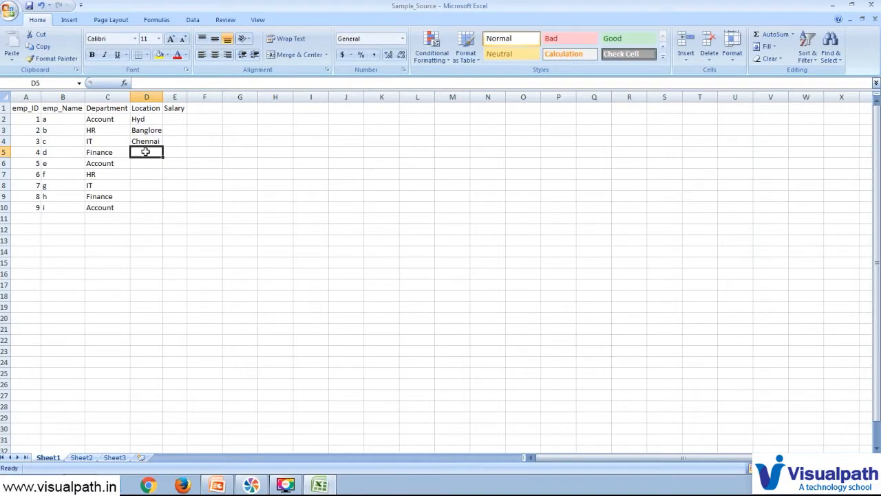
pyautogui.write('Pune')
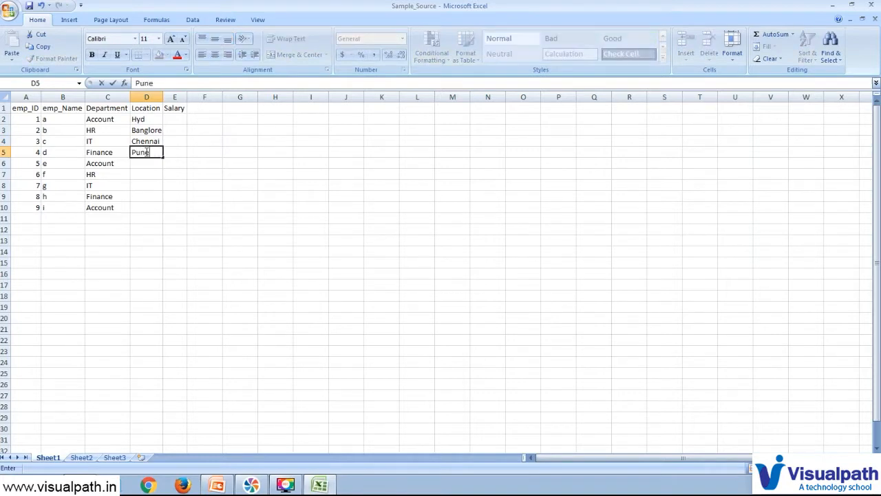
pyautogui.click(142, 165)
pyautogui.write('De')
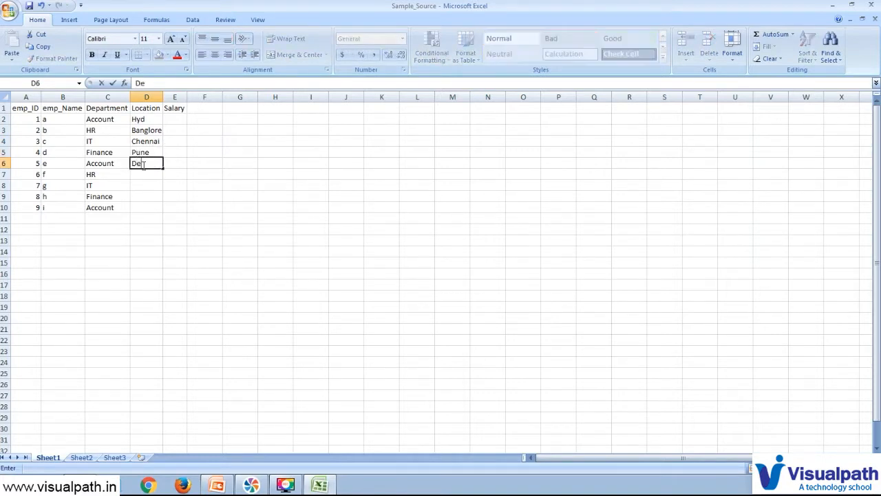
pyautogui.write('lhi')
# - Copy the five Location values in D2:D6 and paste them into the cells starting at D7
pyautogui.click(144, 119)
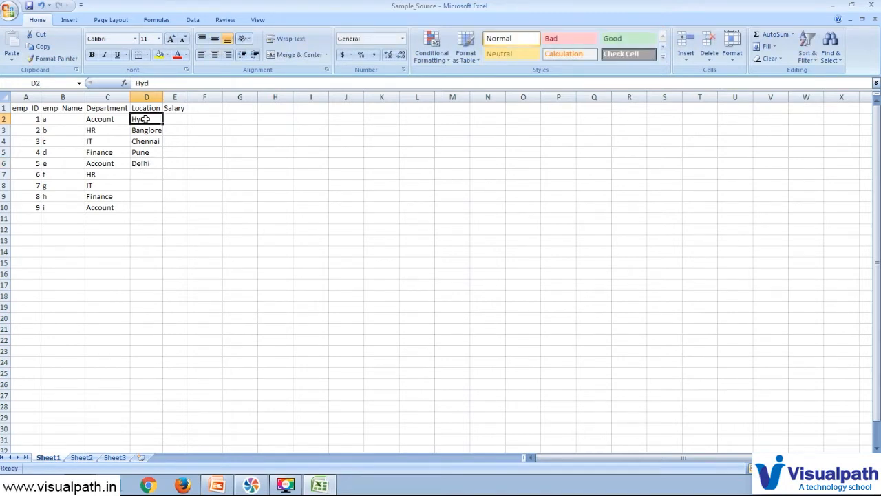
pyautogui.hotkey('shift', 'Down')
pyautogui.hotkey('shift', 'Down')
pyautogui.hotkey('shift', 'Down')
pyautogui.hotkey('shift', 'Down')
pyautogui.hotkey('ctrl', 'c')
pyautogui.click(141, 174)
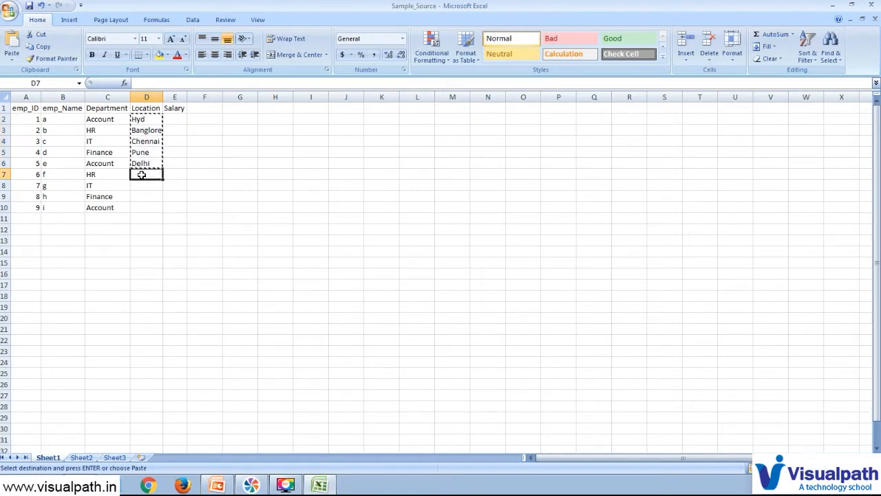
pyautogui.hotkey('ctrl', 'v')
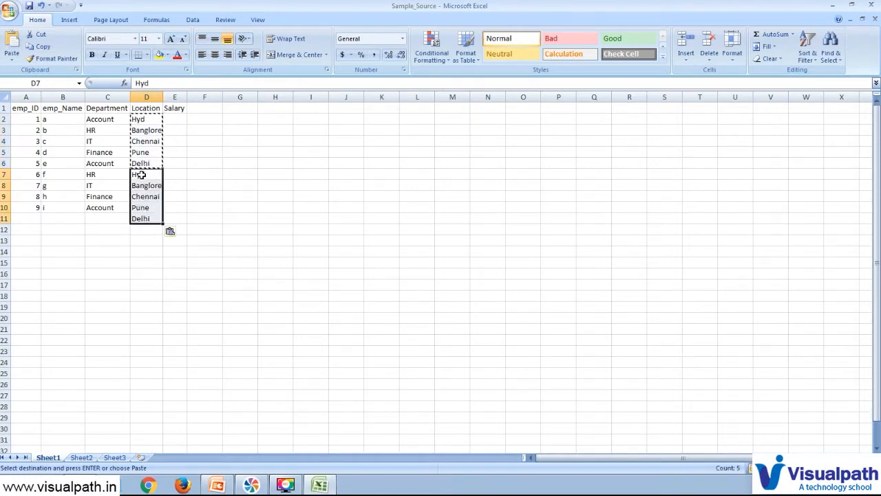
# - Clear the surplus Delhi entry from D11, below the last employee row
pyautogui.click(145, 219)
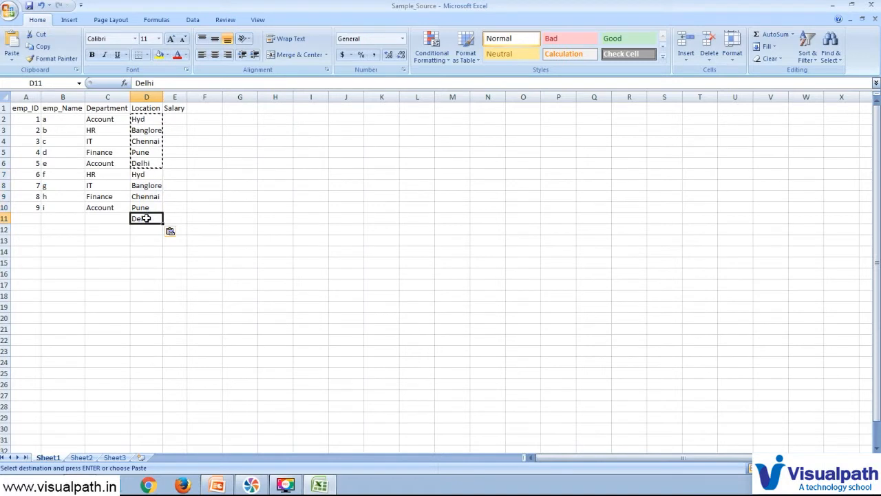
pyautogui.press('Delete')
pyautogui.click(218, 220)
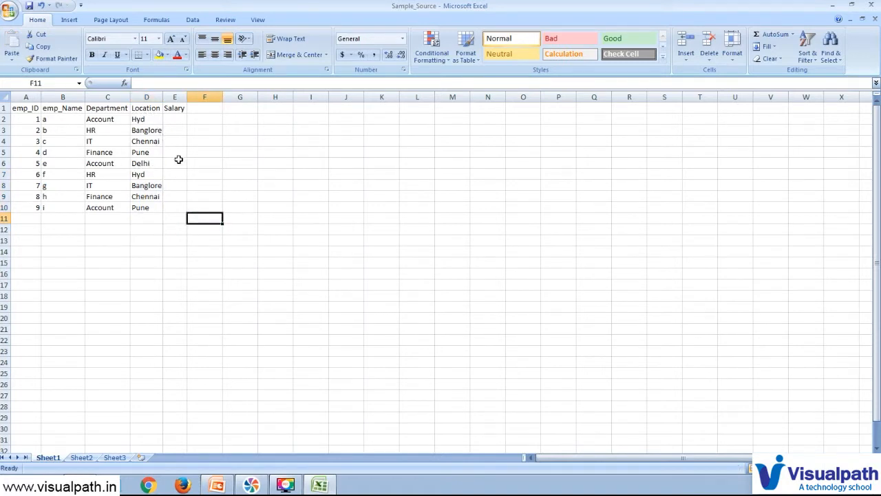
# - Fill the Salary cells E2:E10 with a consecutive number series from 123 to 131
pyautogui.click(174, 117)
pyautogui.write('123')
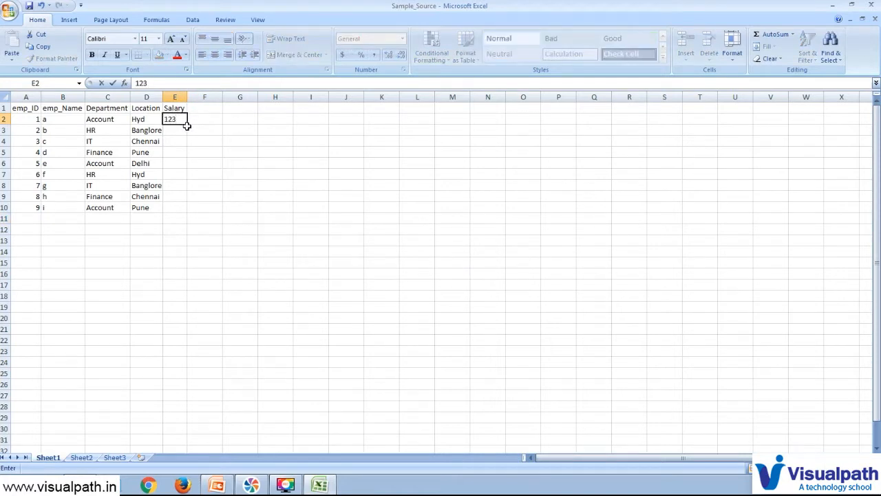
pyautogui.moveTo(187, 125); pyautogui.dragTo(199, 210)
pyautogui.click(202, 221)
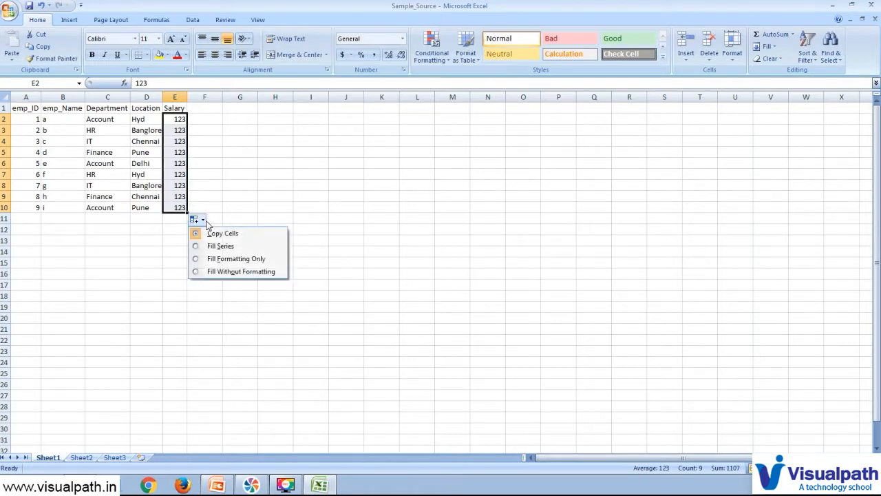
pyautogui.click(222, 247)
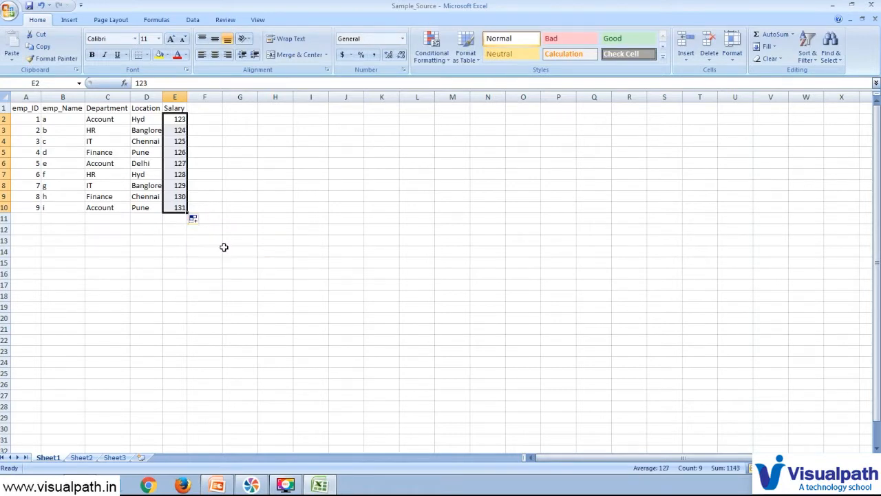
pyautogui.click(204, 185)
pyautogui.click(171, 161)
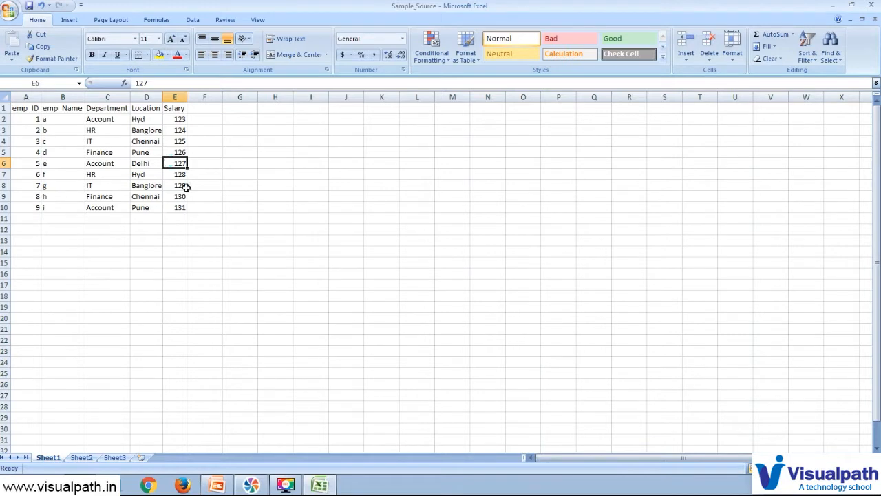
pyautogui.click(197, 207)
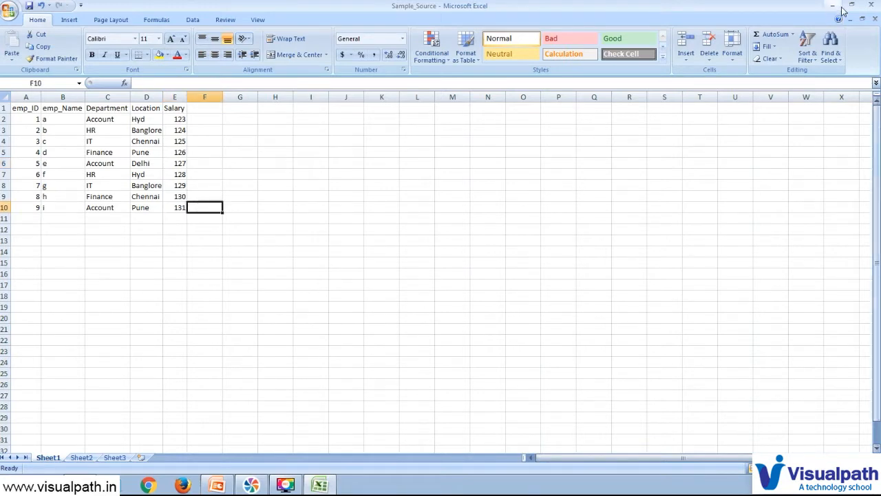
# - Close the Sample_Source workbook, then reopen it from the Source folder on drive C
pyautogui.click(873, 7)
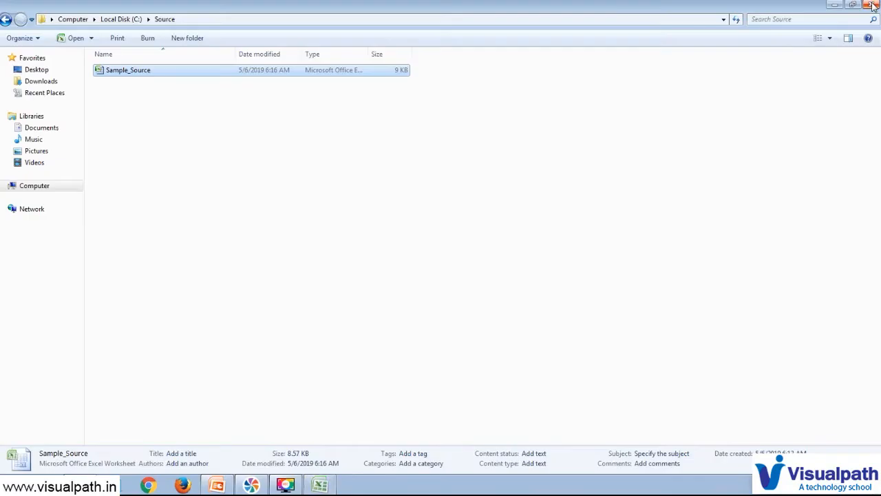
pyautogui.rightClick(534, 181)
pyautogui.click(564, 221)
pyautogui.doubleClick(194, 74)
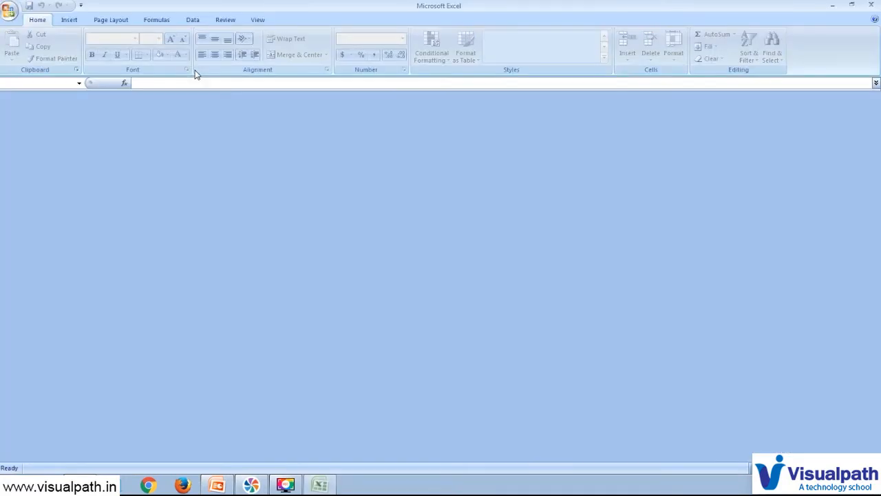
pyautogui.click(238, 253)
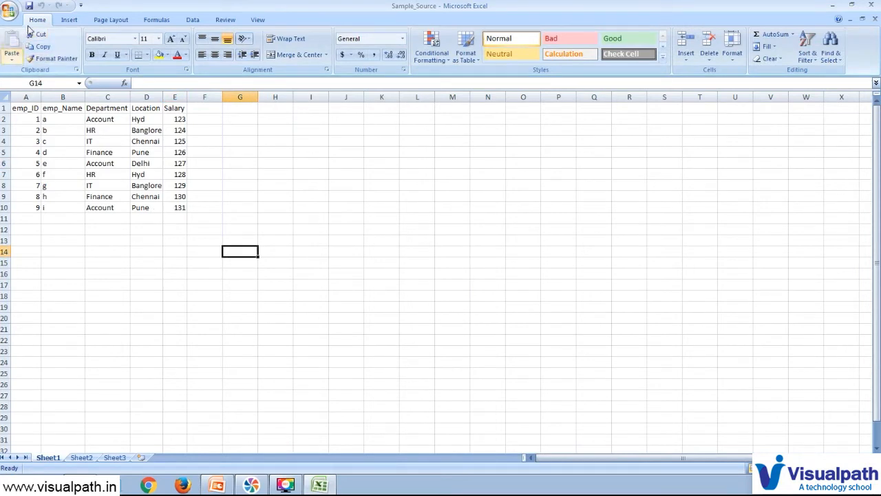
# - Save the active sheet as Sample_Source in CSV (Comma delimited) format in the C: Source folder, accepting the format's limitations
pyautogui.click(10, 14)
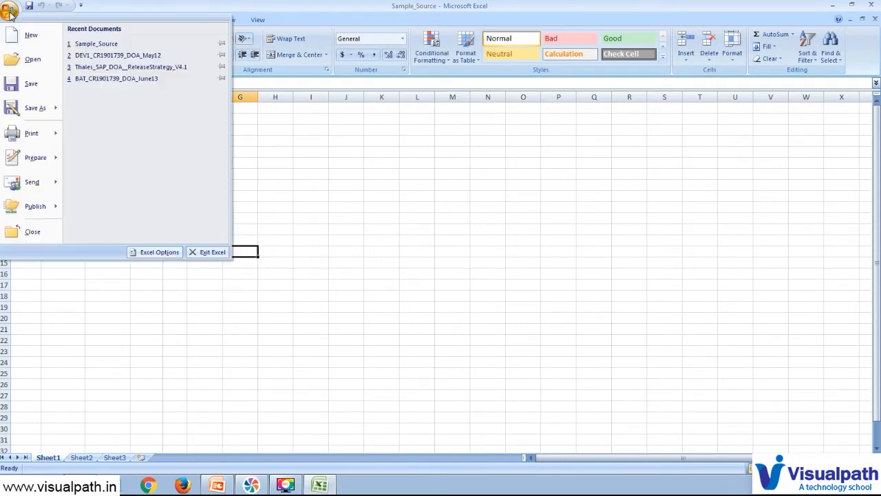
pyautogui.click(34, 109)
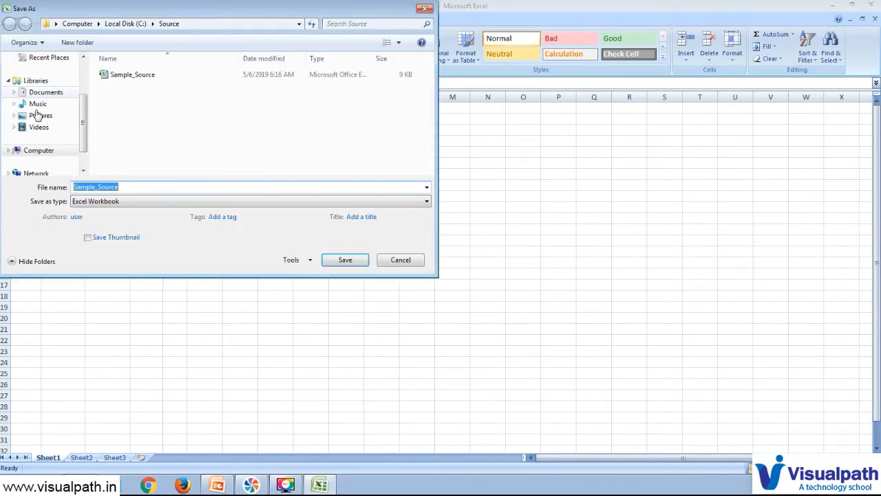
pyautogui.click(159, 201)
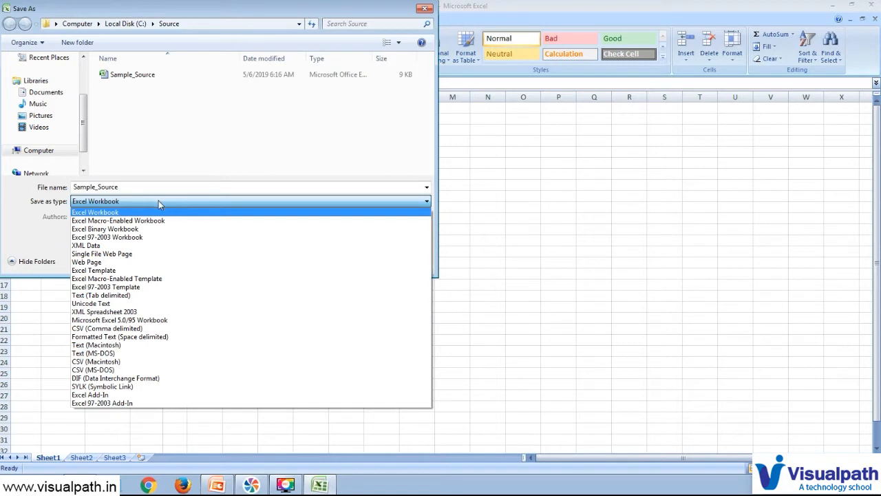
pyautogui.click(169, 329)
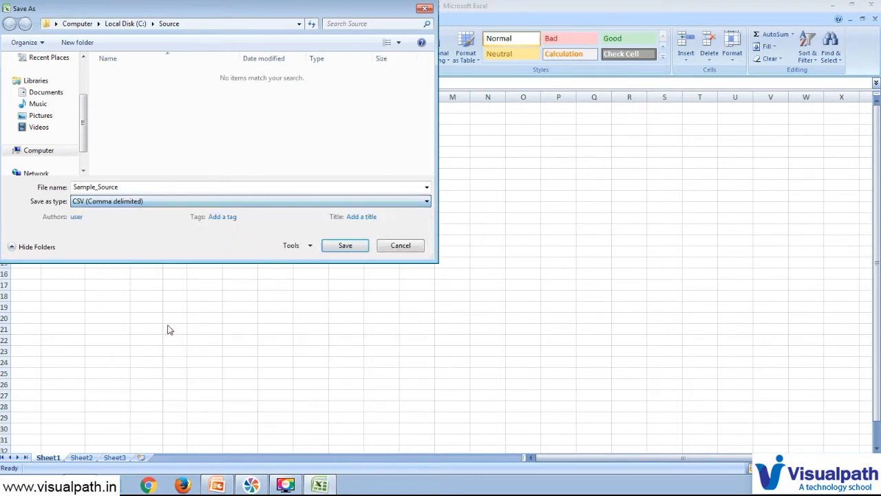
pyautogui.click(346, 246)
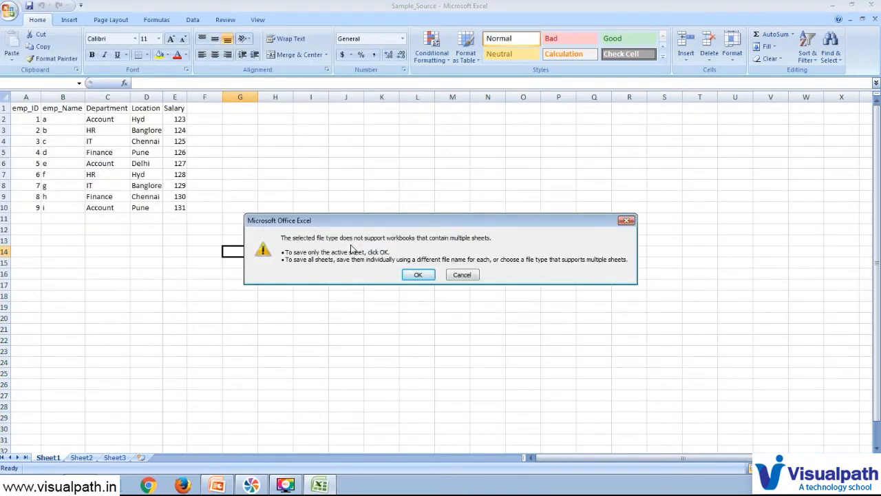
pyautogui.click(417, 275)
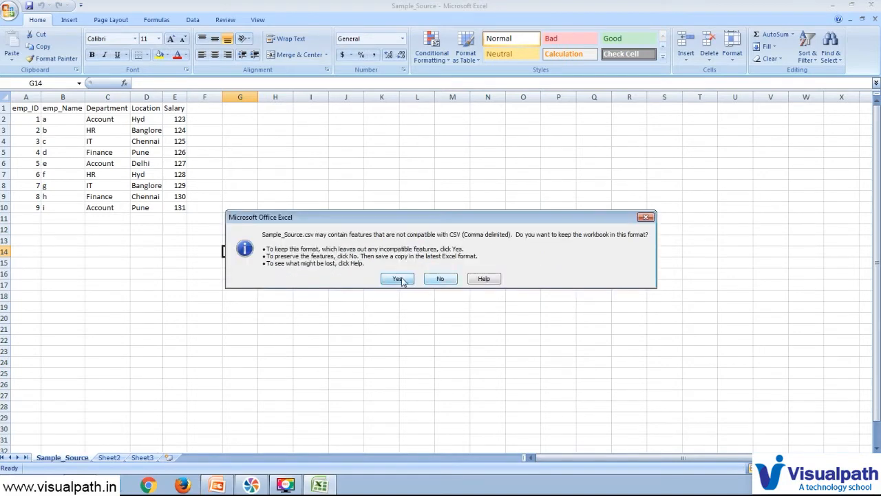
pyautogui.click(398, 278)
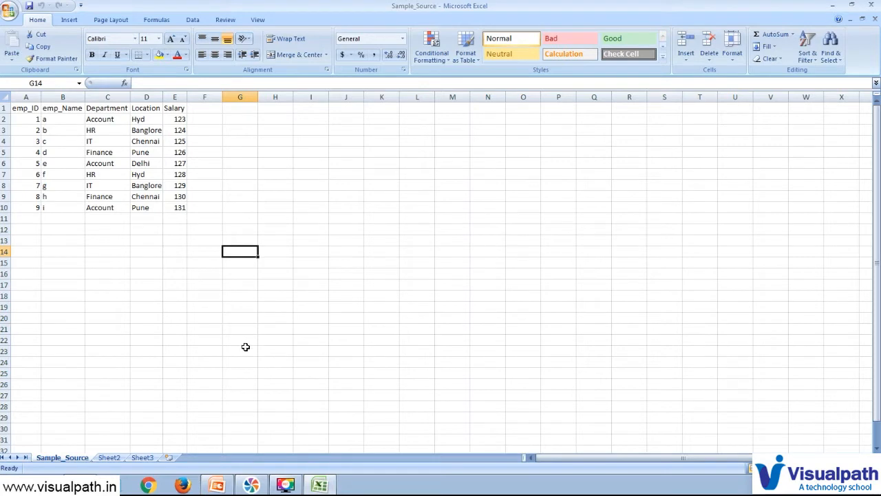
# - Delete the empty worksheets Sheet2 and Sheet3, keeping only the Sample_Source sheet
pyautogui.rightClick(112, 459)
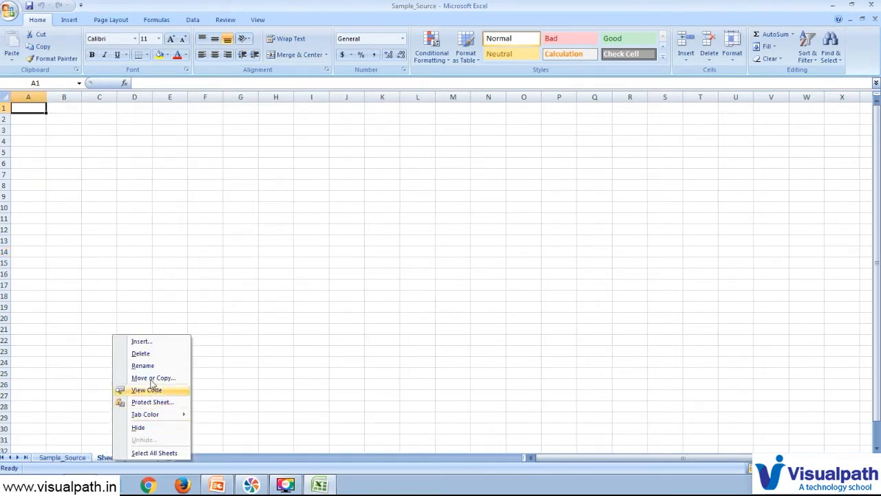
pyautogui.click(141, 353)
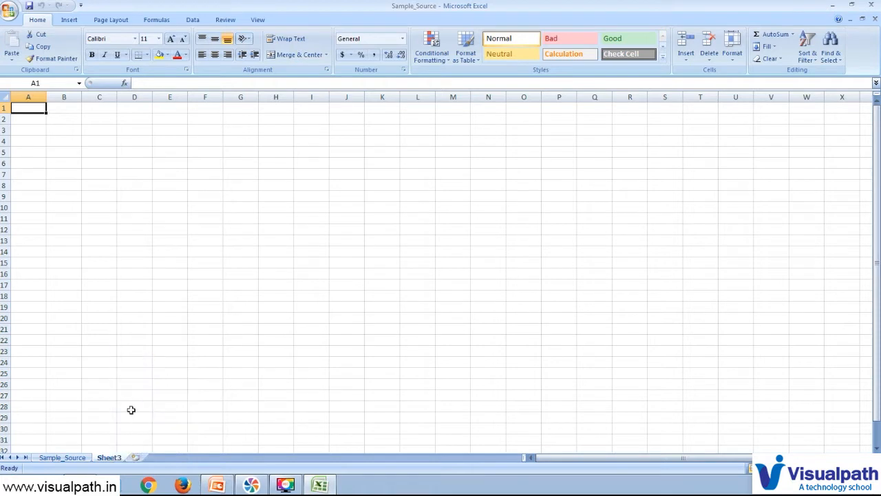
pyautogui.rightClick(108, 459)
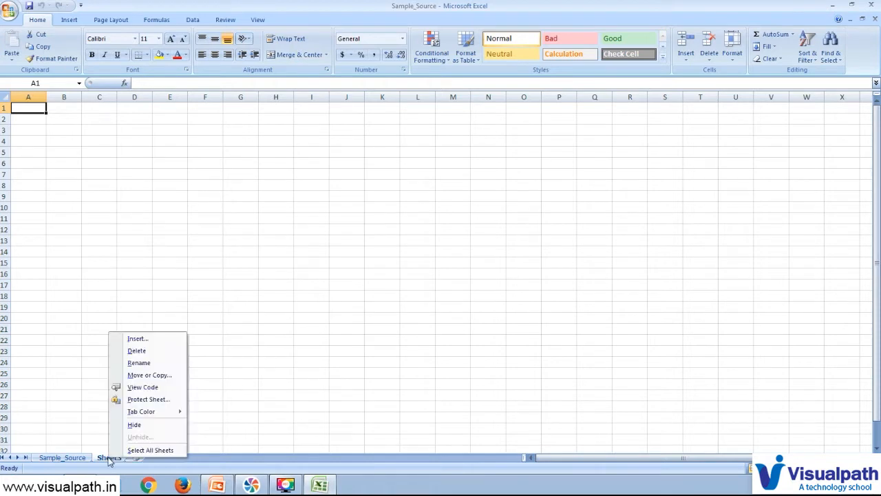
pyautogui.click(161, 353)
# - Save the single-sheet Sample_Source file, keeping it in CSV format
pyautogui.click(124, 285)
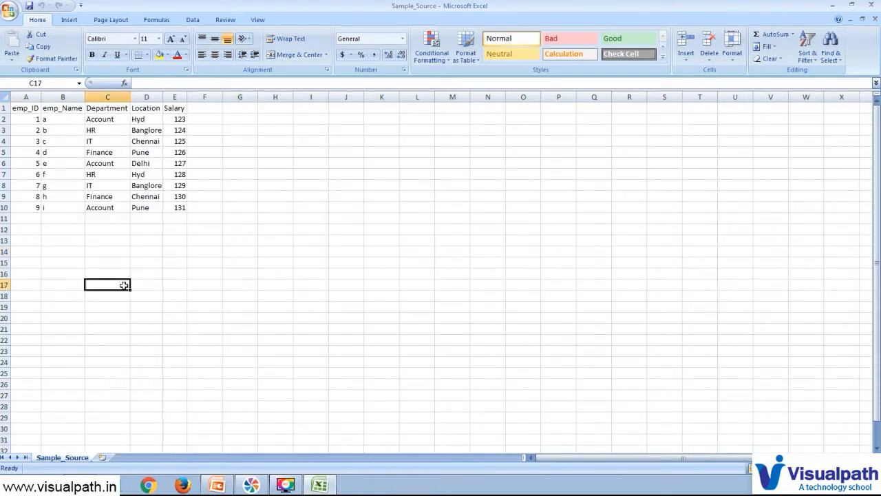
pyautogui.hotkey('ctrl', 's')
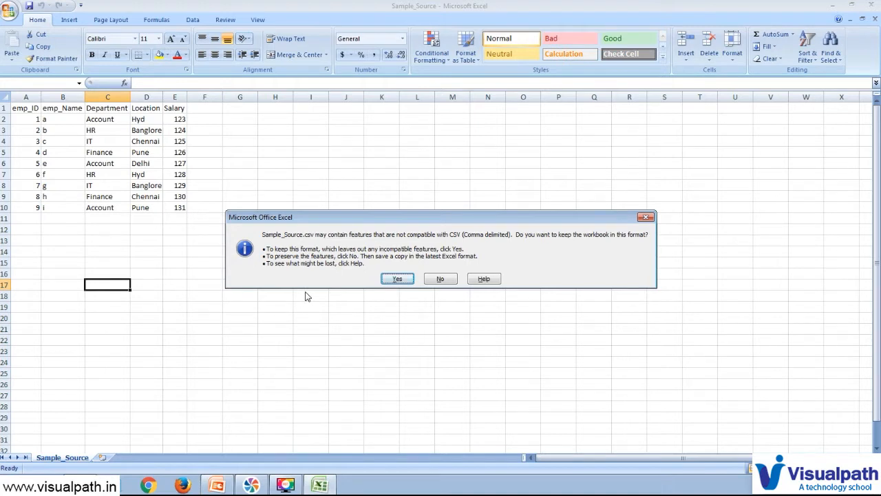
pyautogui.click(400, 278)
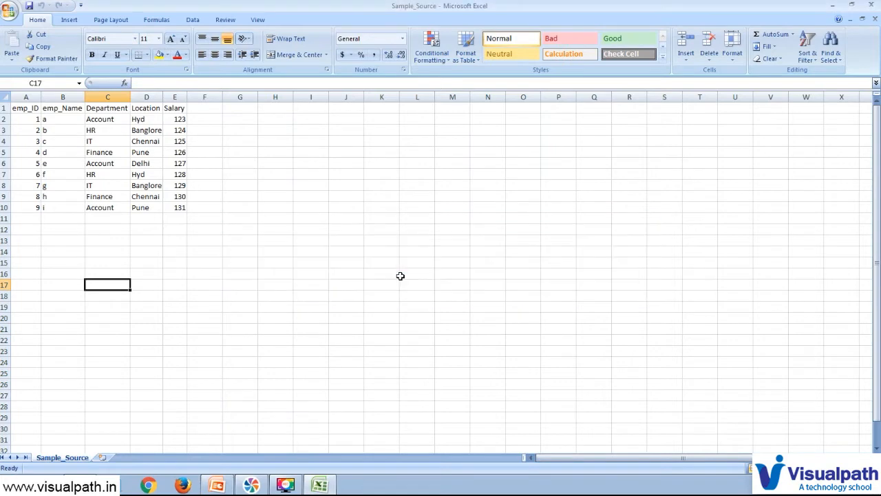
# - Close the Sample_Source workbook, saving its changes over the existing Sample_Source.csv and keeping the CSV (Comma delimited) format
pyautogui.click(874, 7)
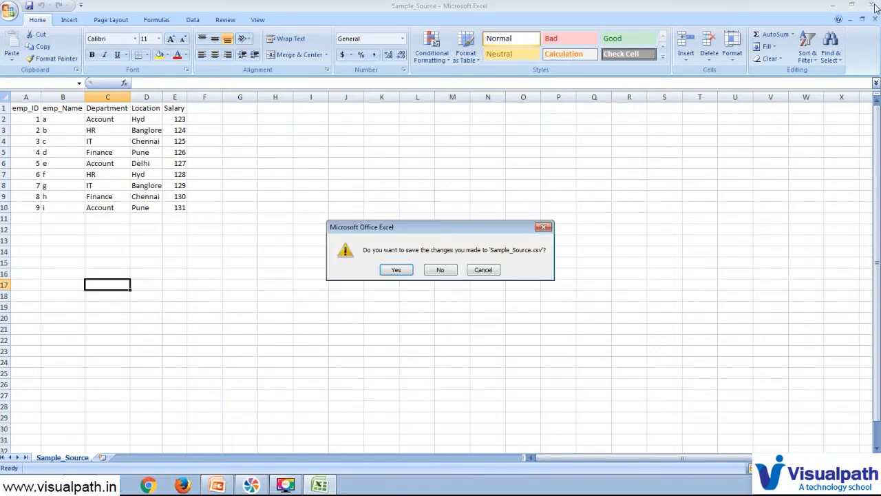
pyautogui.click(398, 270)
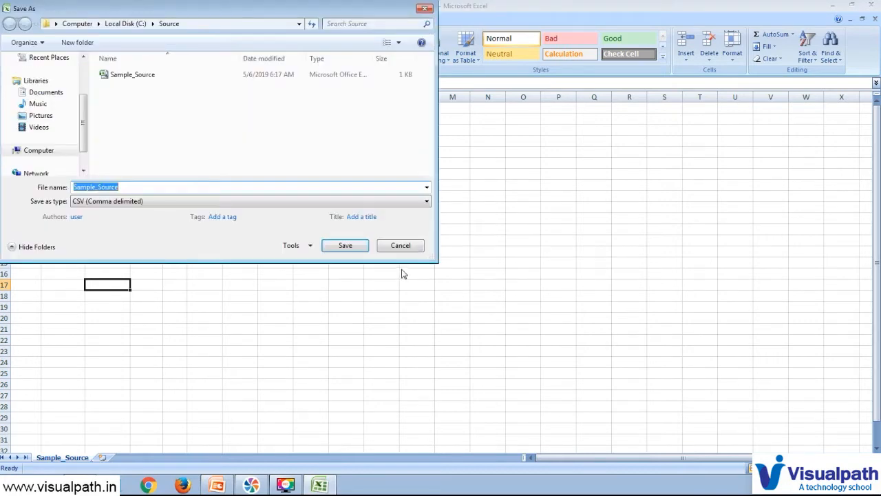
pyautogui.click(346, 247)
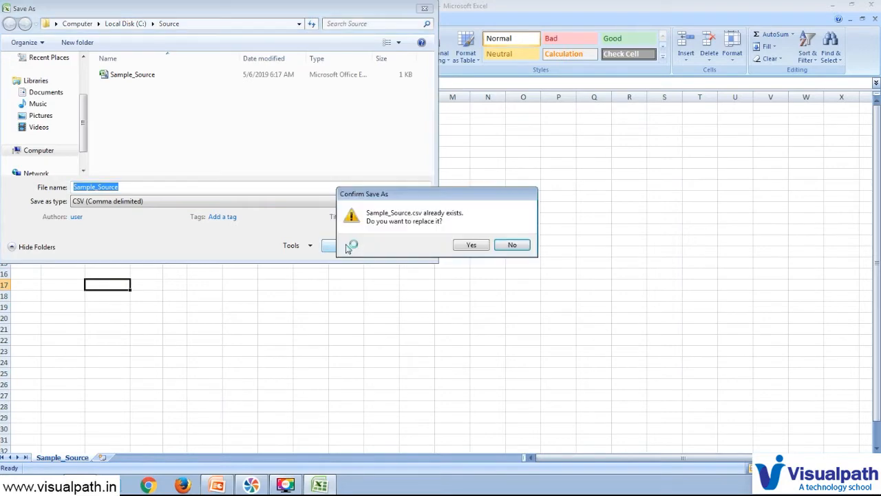
pyautogui.click(472, 246)
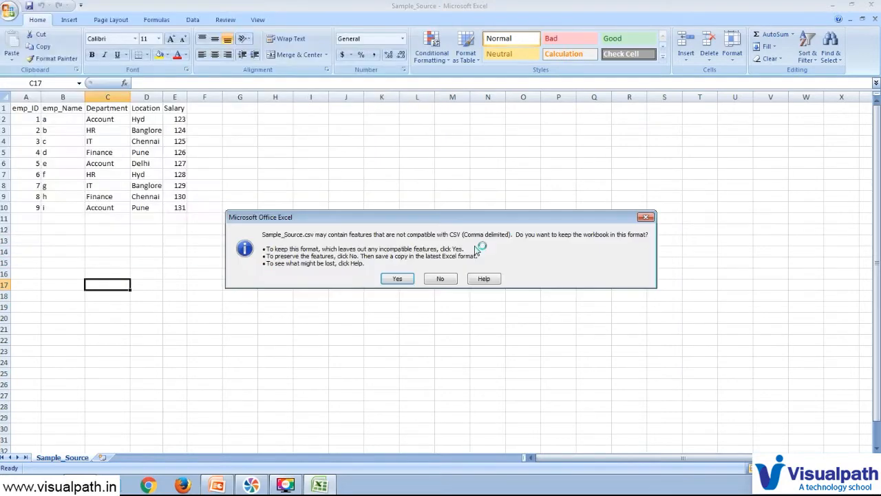
pyautogui.click(404, 279)
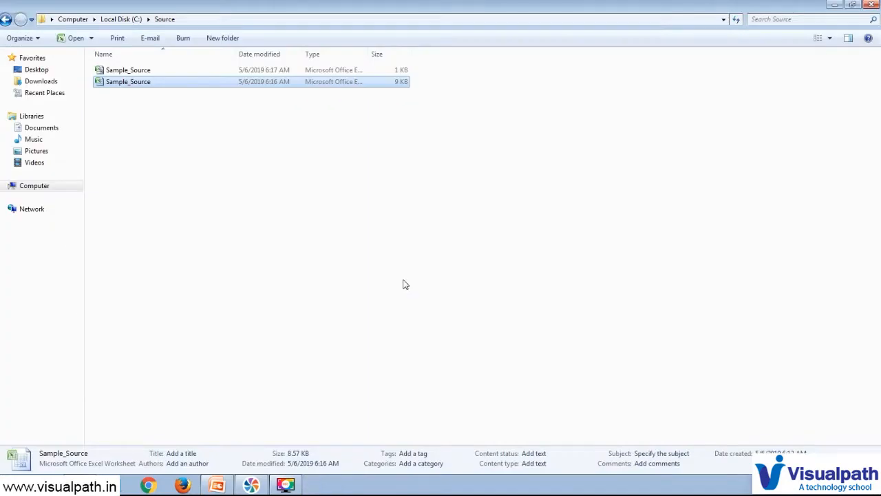
# - Refresh the Source folder and widen the Type column to show the full file types
pyautogui.click(507, 256)
pyautogui.rightClick(507, 254)
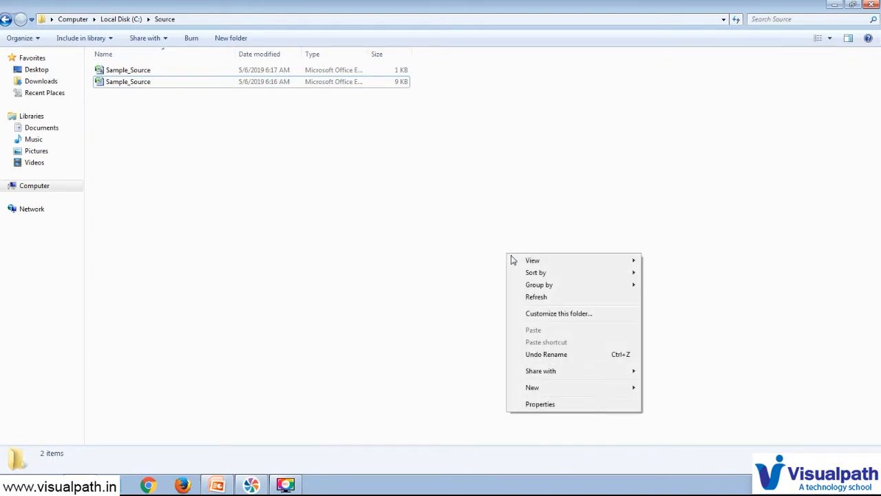
pyautogui.click(537, 298)
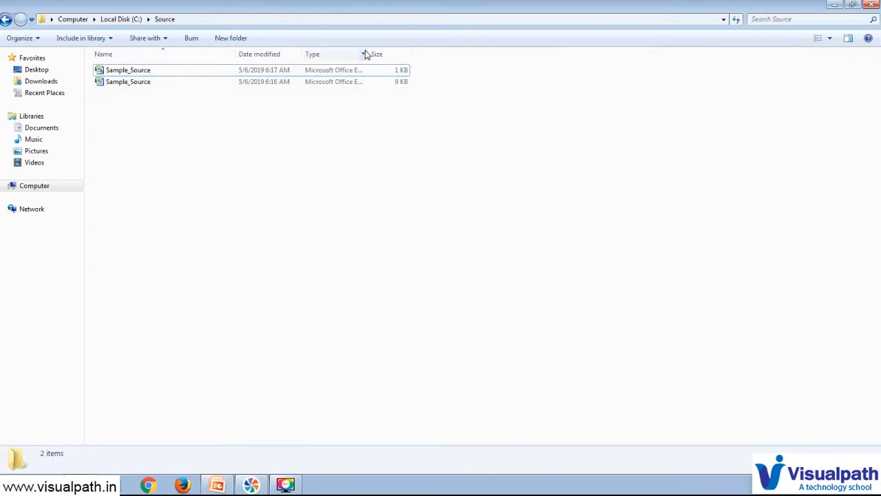
pyautogui.moveTo(369, 50); pyautogui.dragTo(514, 49)
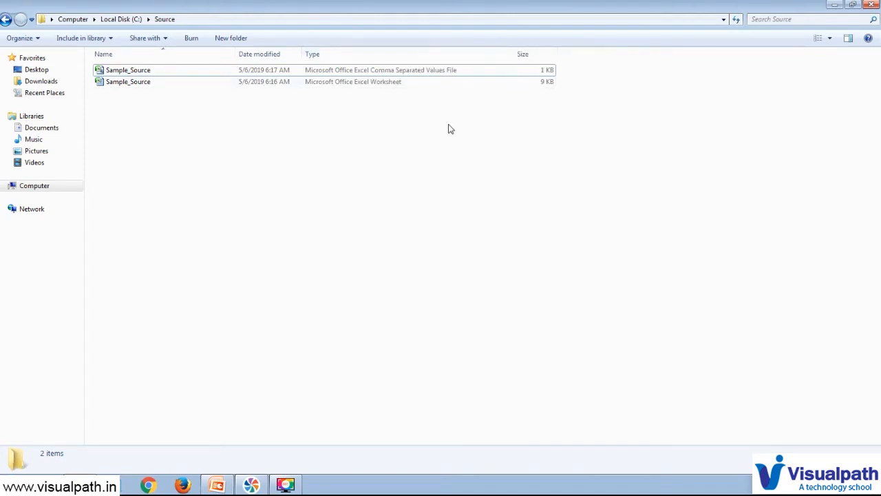
# - View the comma-separated Sample_Source file in Notepad to check its contents, then close it
pyautogui.click(420, 73)
pyautogui.rightClick(421, 76)
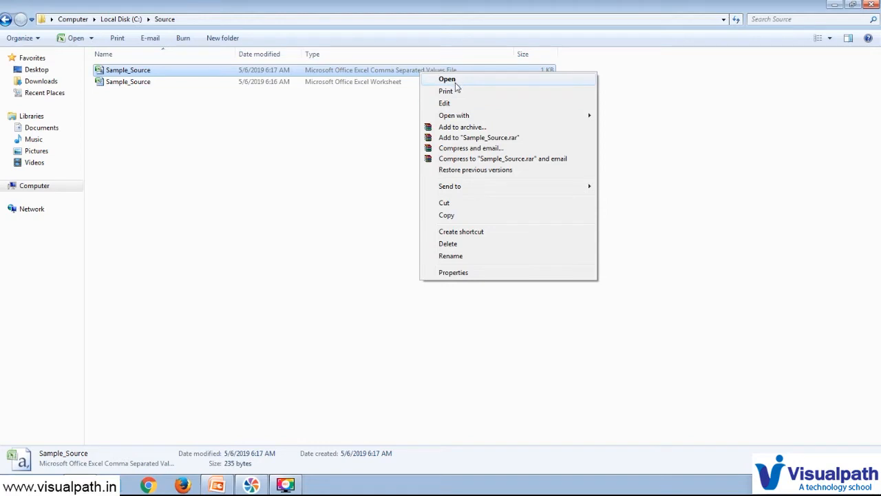
pyautogui.moveTo(461, 121)
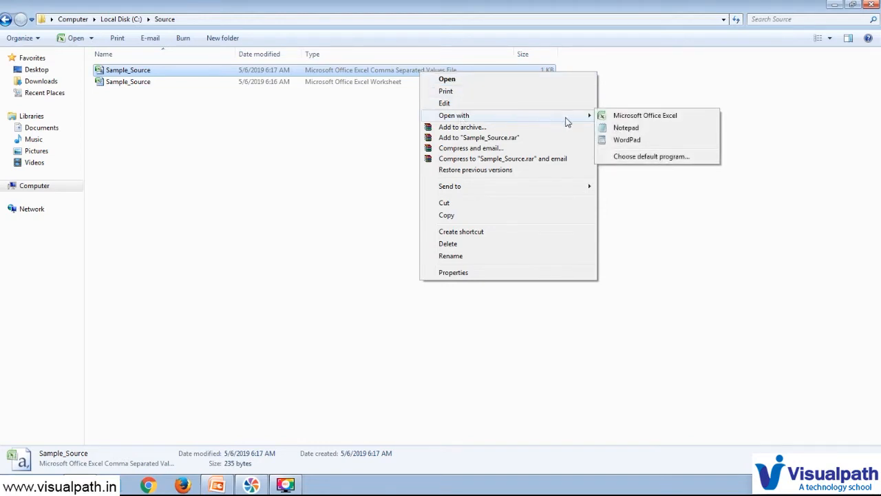
pyautogui.click(623, 128)
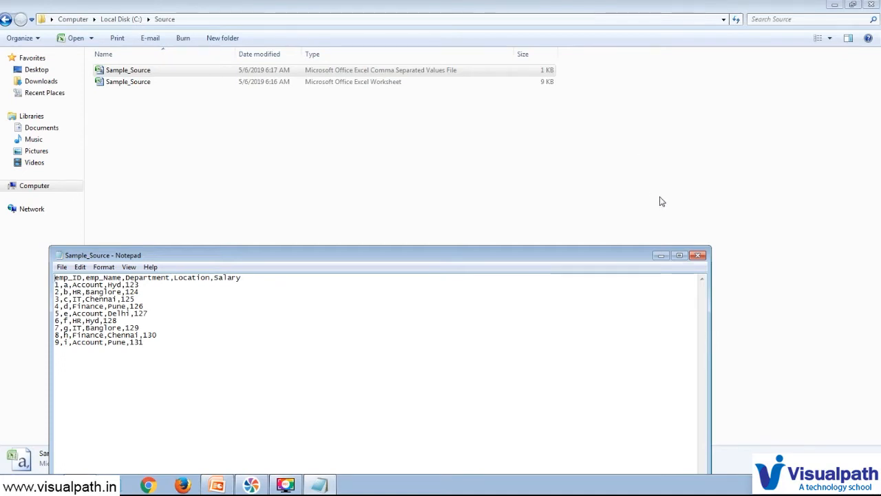
pyautogui.click(696, 256)
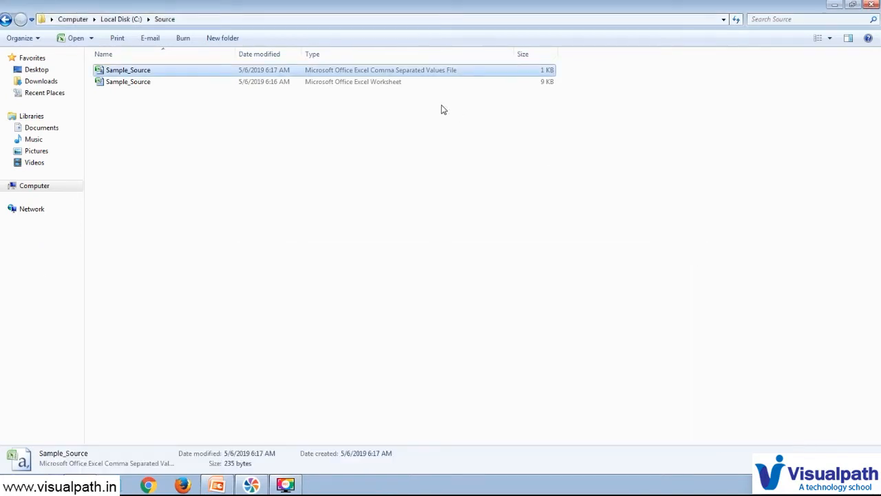
# - Delete the Excel Worksheet version of Sample_Source from the Source folder and refresh the folder
pyautogui.click(373, 84)
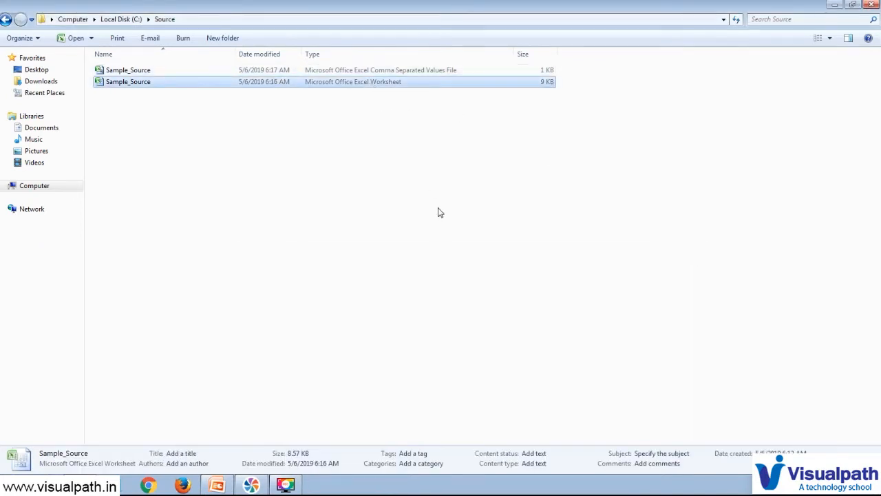
pyautogui.press('Delete')
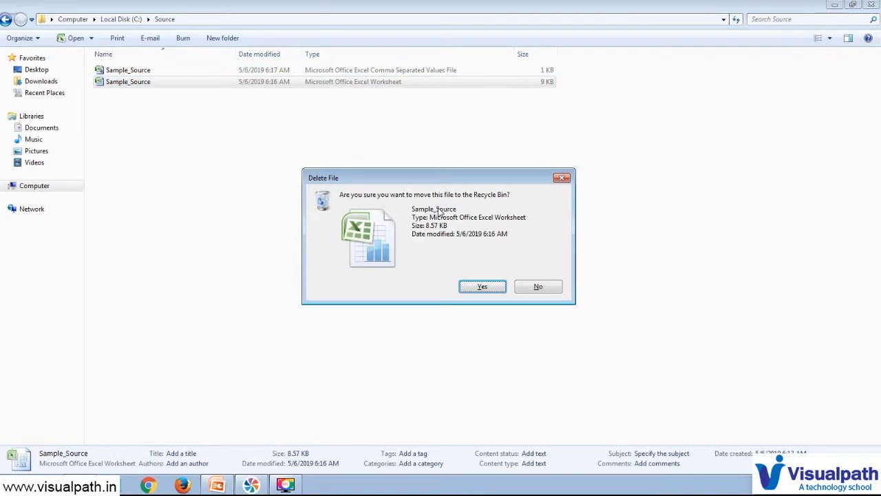
pyautogui.click(482, 286)
pyautogui.rightClick(474, 292)
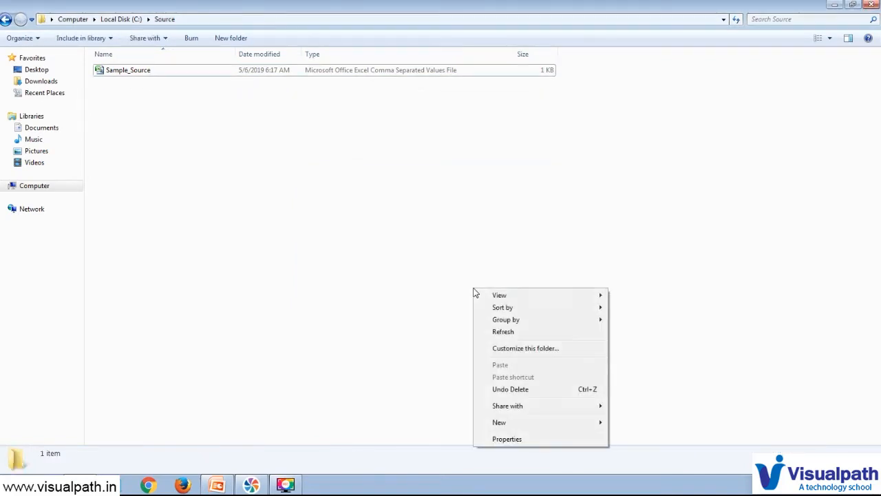
pyautogui.click(500, 331)
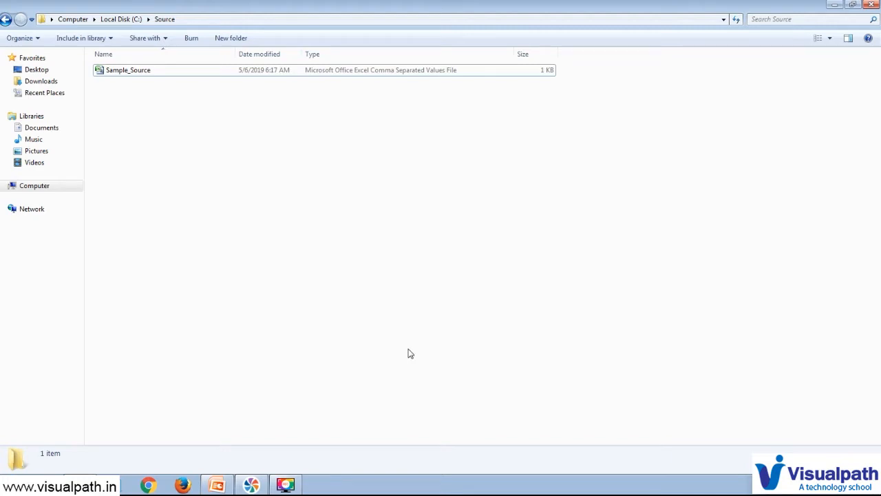
# - Switch to Chrome, open Informatica Cloud Data Integration, and create a new Synchronization Task asset
pyautogui.click(148, 485)
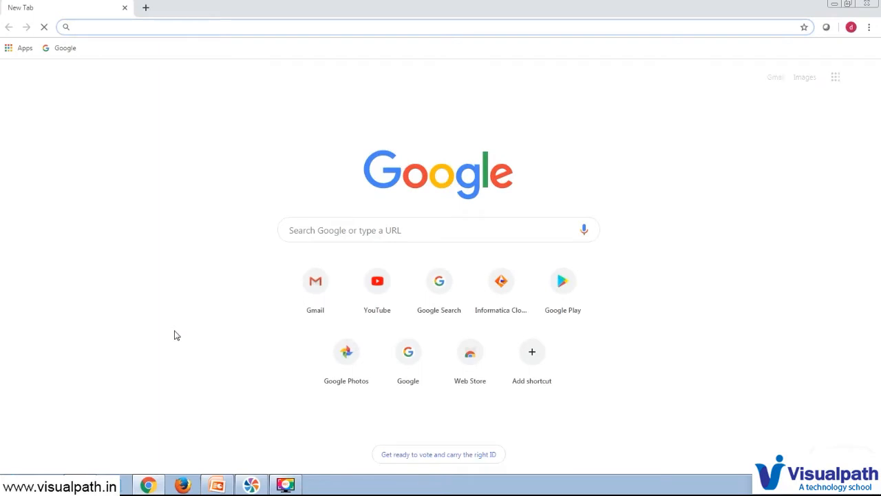
pyautogui.click(486, 293)
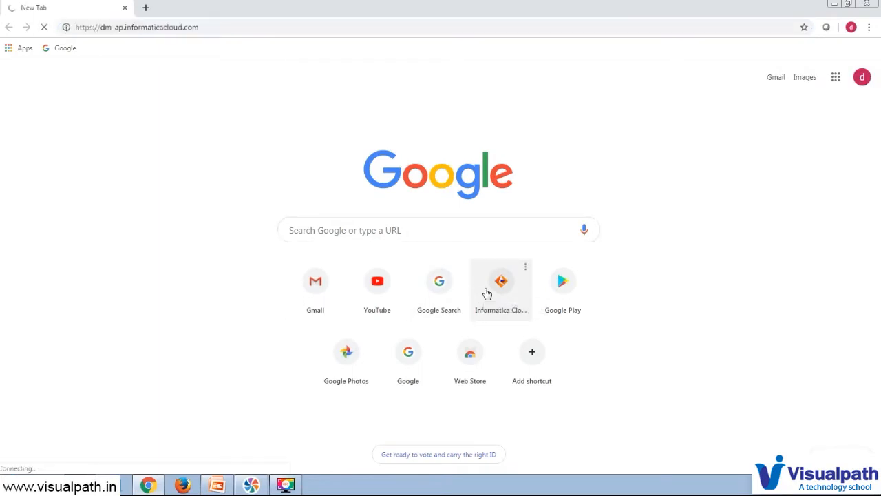
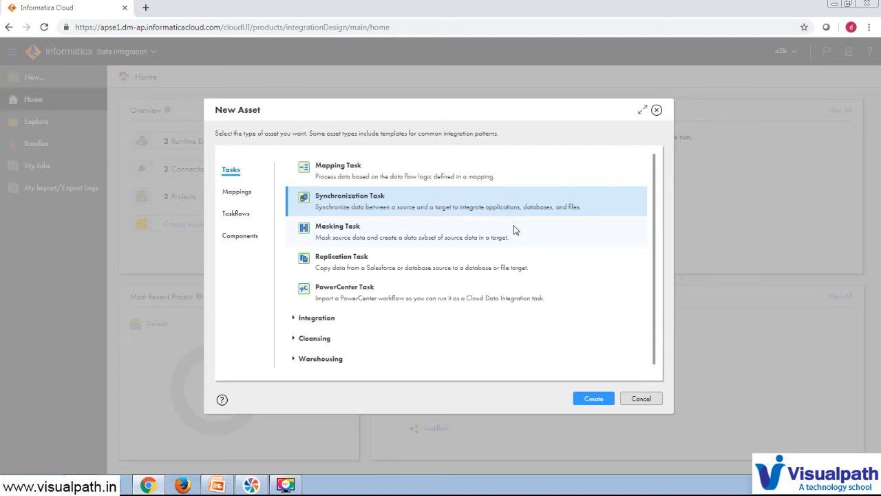
pyautogui.click(586, 399)
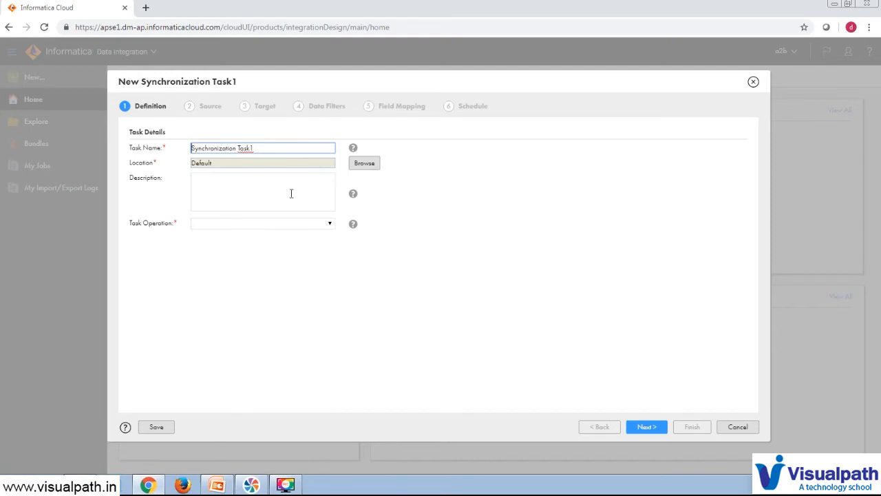
# - Name the synchronization task DSS-ff-ff and set its location to folder a in the Training project
pyautogui.moveTo(267, 148); pyautogui.dragTo(148, 147)
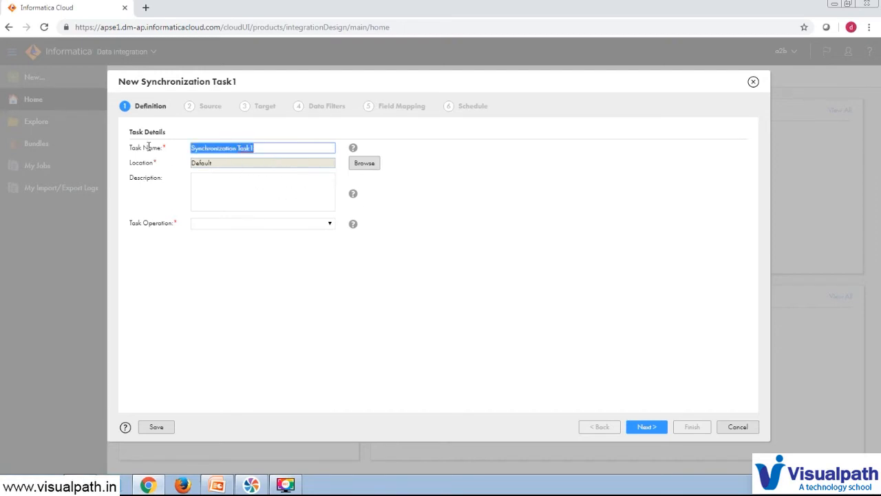
pyautogui.write('DSS')
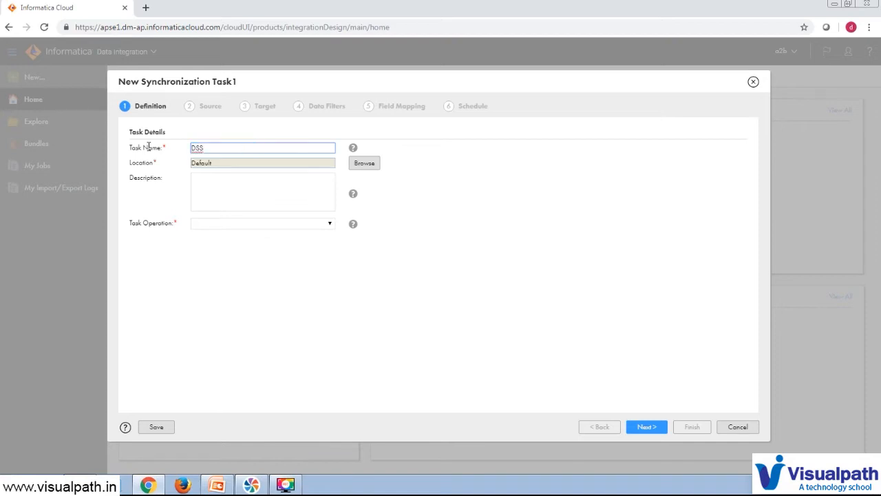
pyautogui.write('-ff-ff')
pyautogui.click(365, 164)
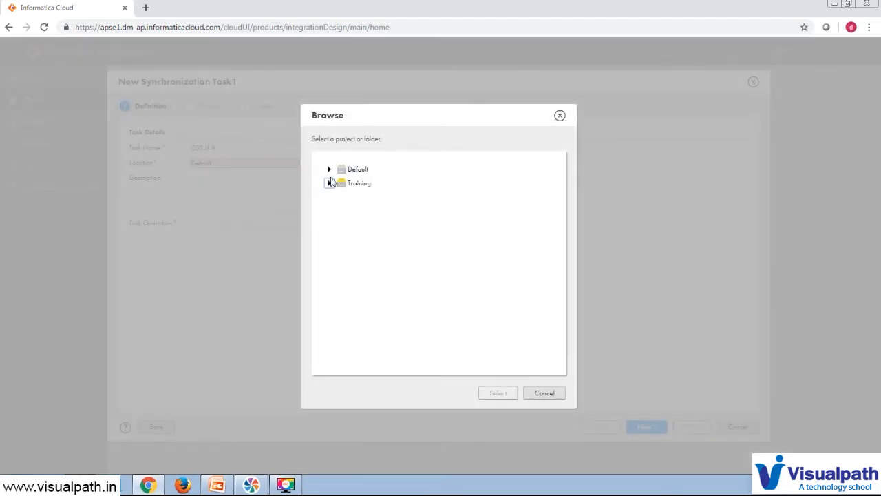
pyautogui.click(329, 184)
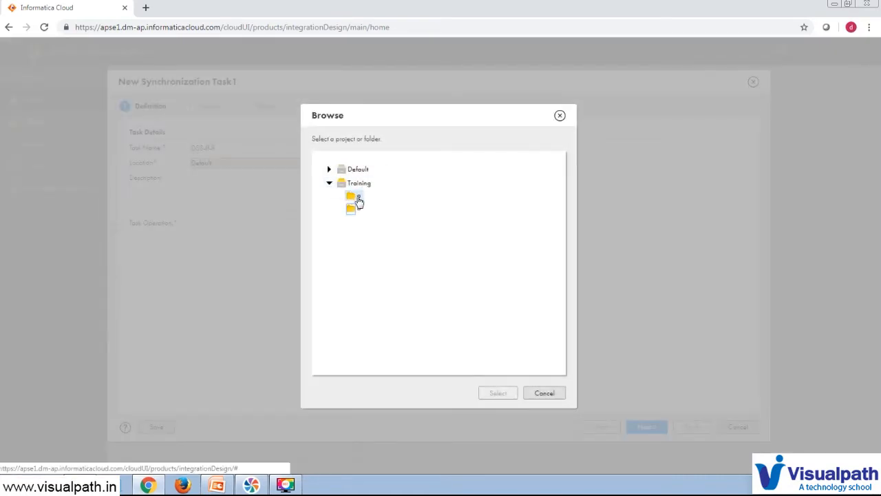
pyautogui.click(358, 197)
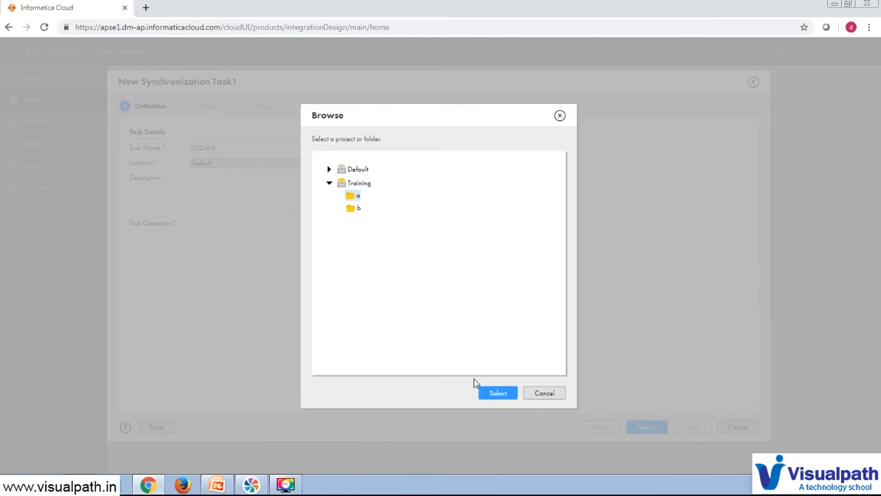
pyautogui.click(498, 392)
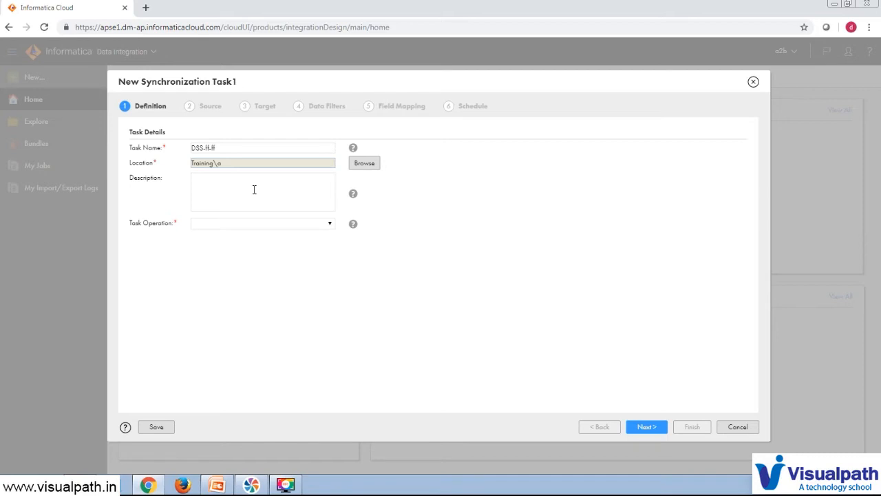
# - Set the task operation to Insert and proceed to the source definition
pyautogui.click(248, 226)
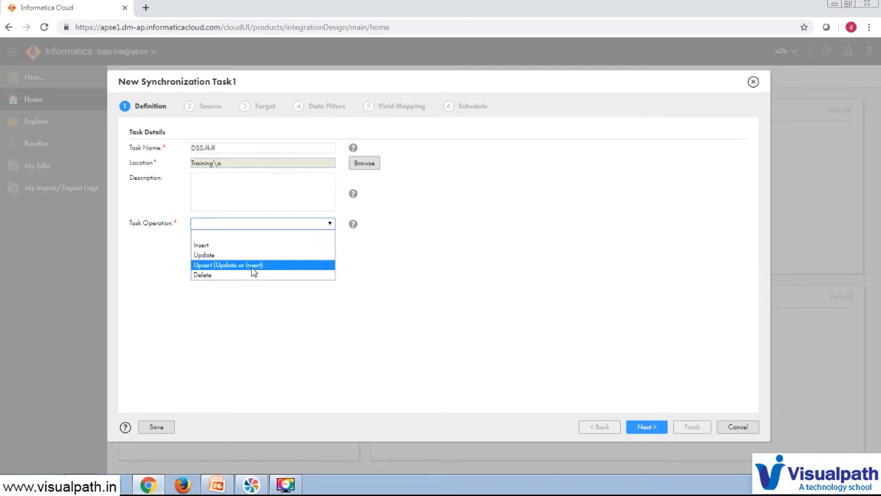
pyautogui.click(223, 246)
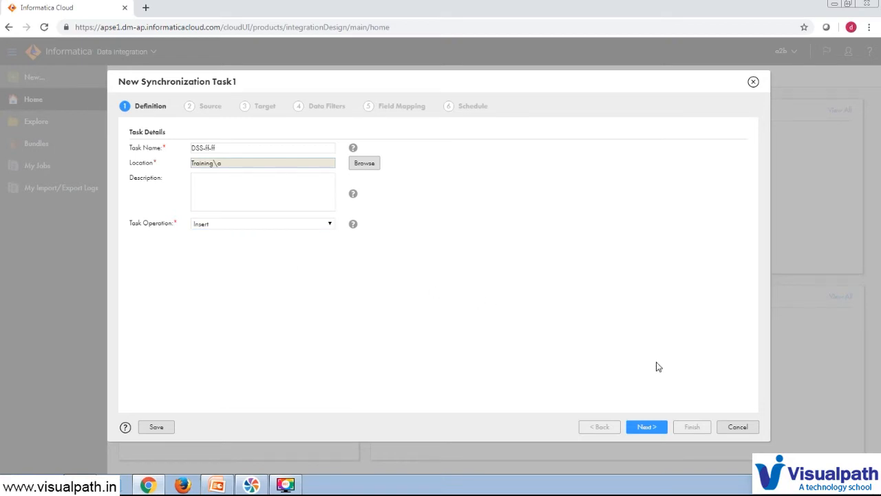
pyautogui.click(647, 427)
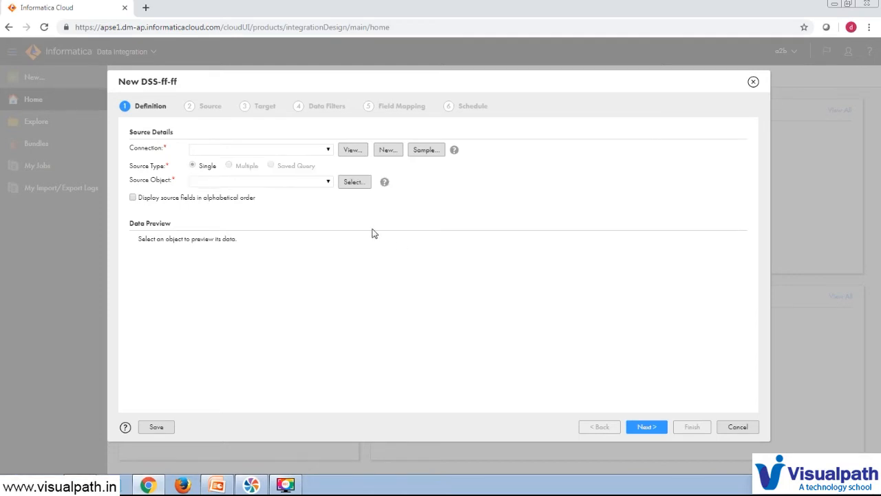
# - Set the source connection to SRC-FLATFILE and choose Sample_Source.csv as the source object
pyautogui.click(328, 151)
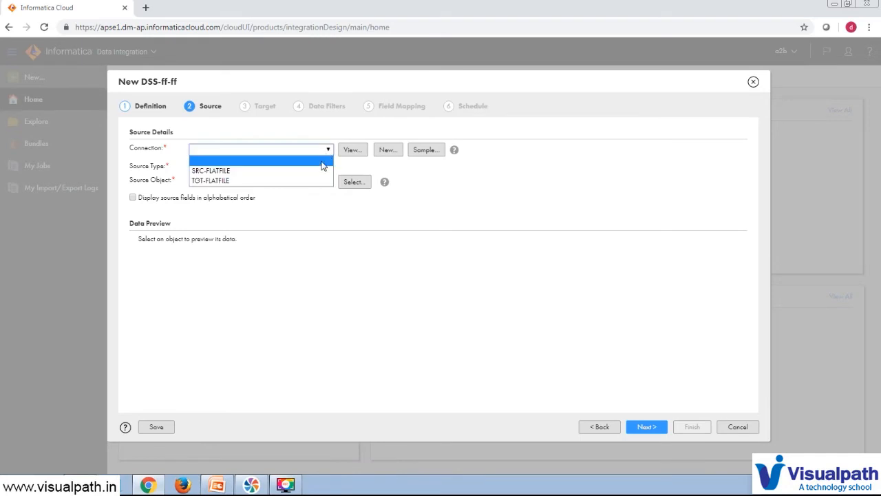
pyautogui.click(316, 177)
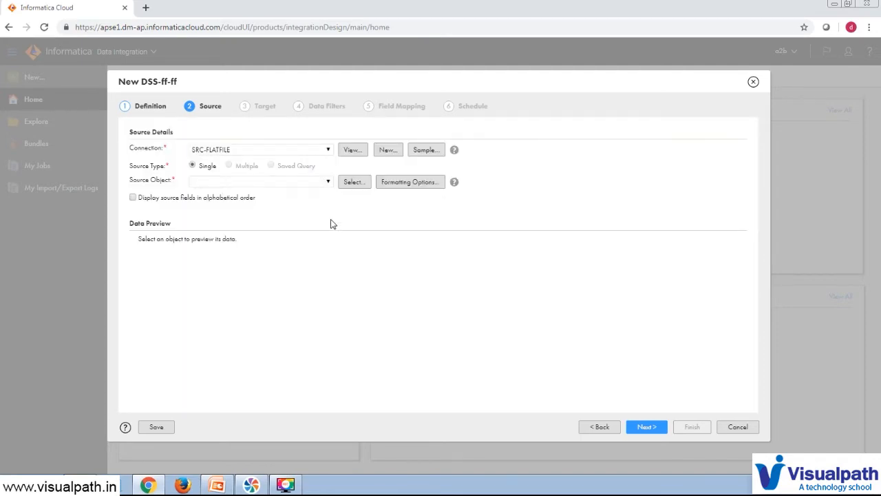
pyautogui.click(319, 183)
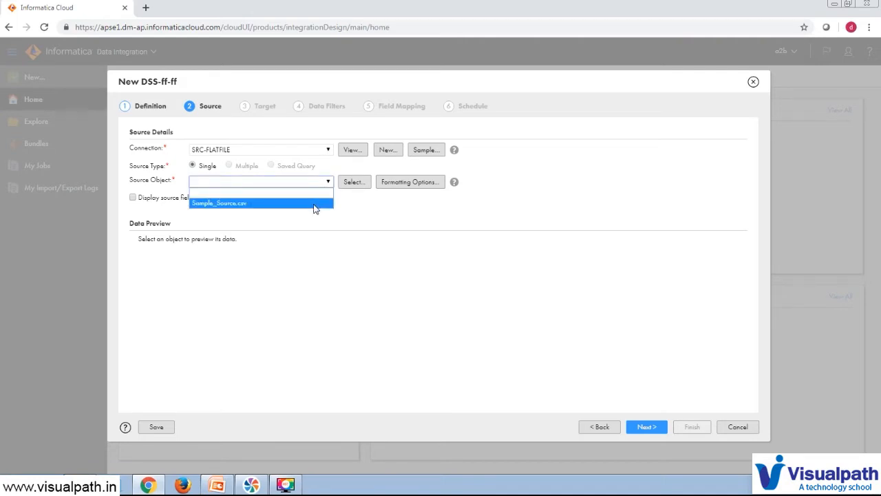
pyautogui.click(314, 203)
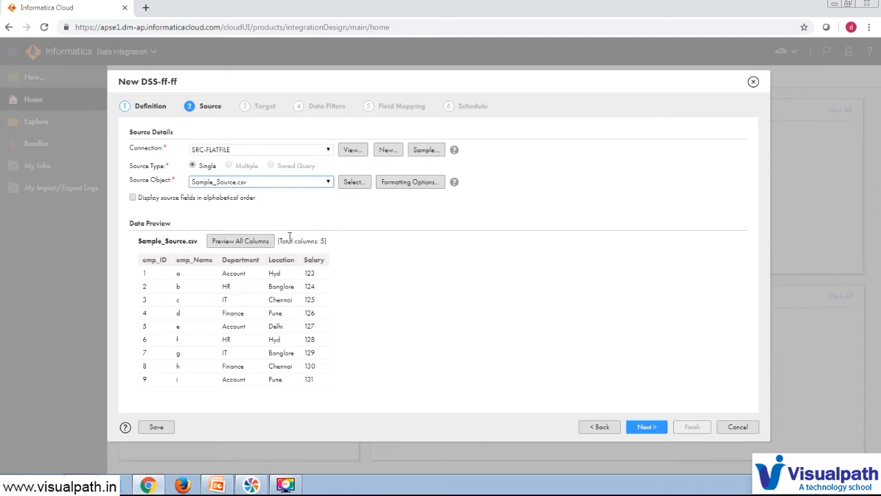
# - Preview all columns of Sample_Source.csv by opening the downloaded preview file in Excel
pyautogui.click(249, 242)
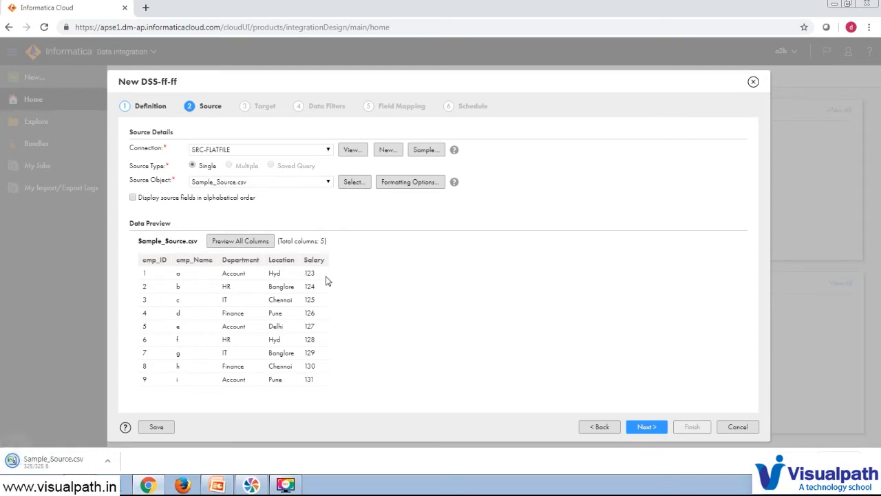
pyautogui.rightClick(59, 461)
pyautogui.click(114, 434)
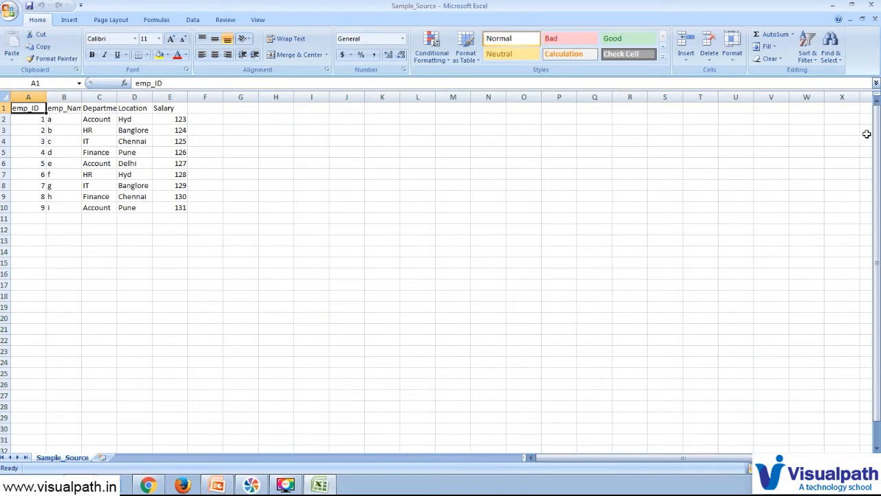
# - Close the previewed file and the Downloads folder, and check the source data preview with its fields in alphabetical order
pyautogui.click(876, 5)
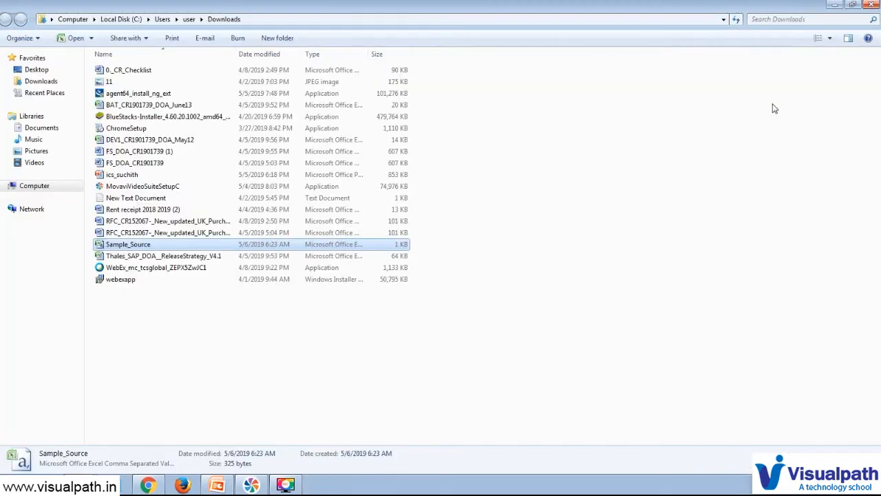
pyautogui.click(873, 5)
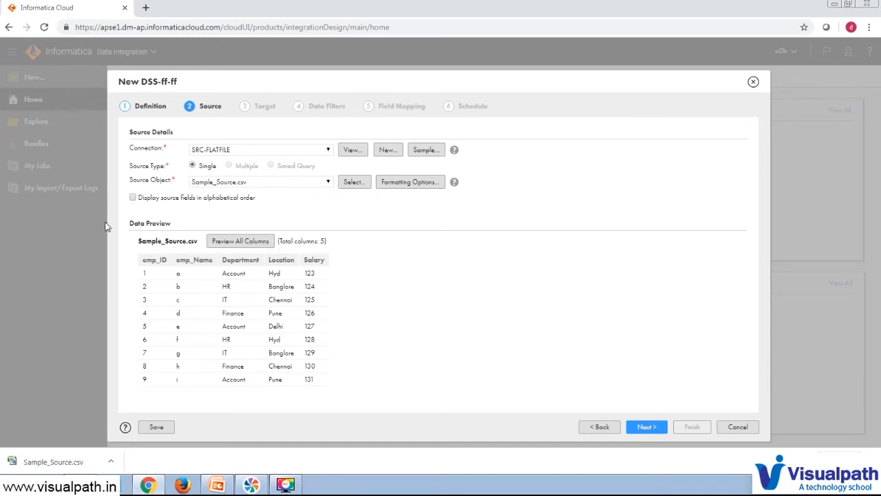
pyautogui.click(133, 198)
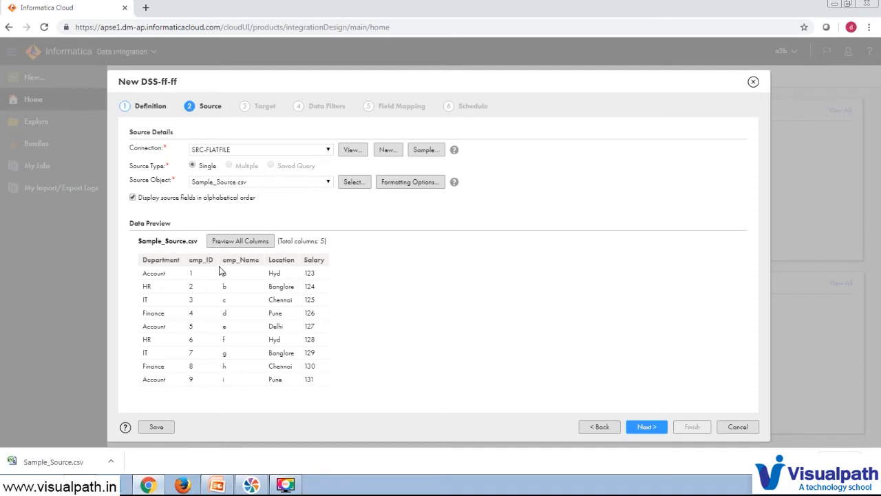
pyautogui.click(133, 199)
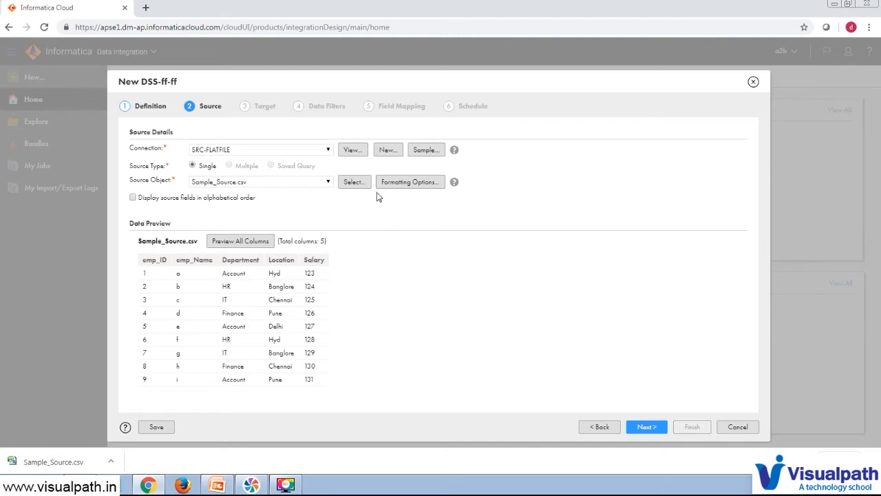
# - Review the SRC-FLATFILE connection's details and editable properties, leaving them without making changes
pyautogui.click(353, 151)
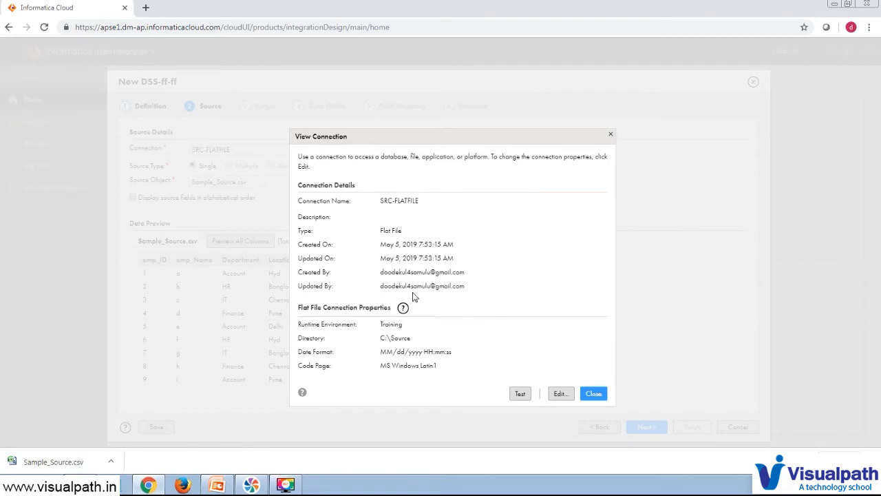
pyautogui.click(559, 394)
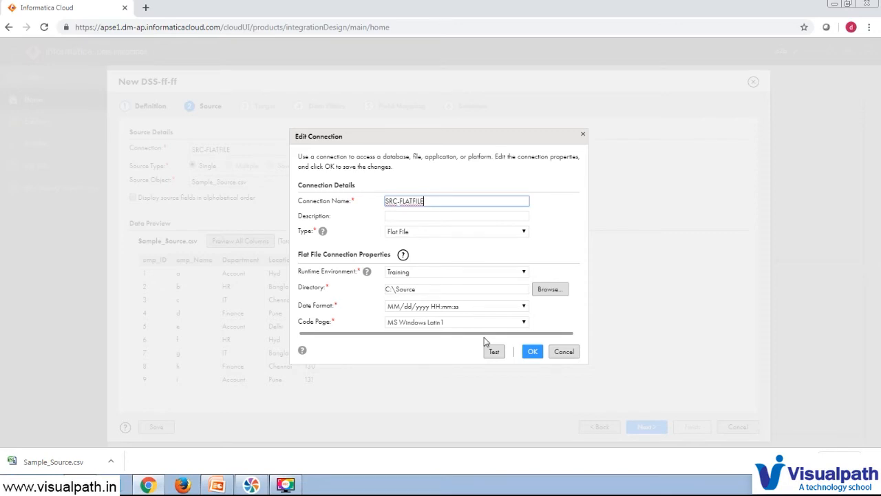
pyautogui.click(533, 353)
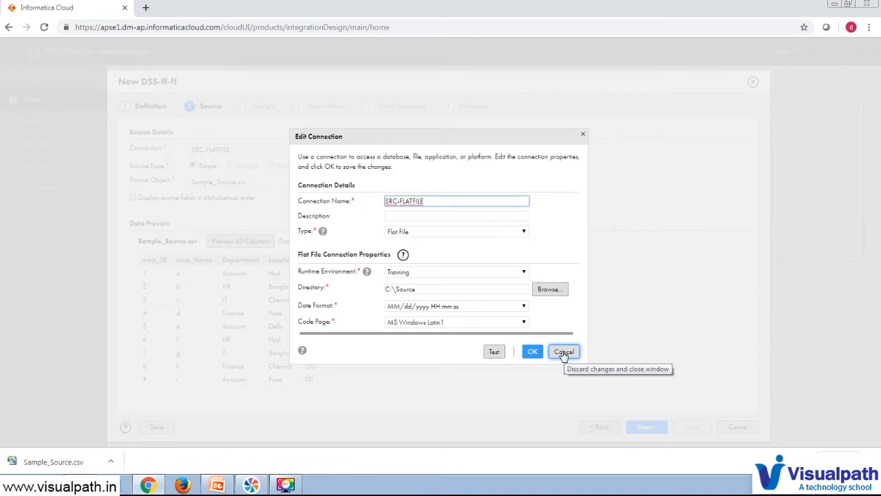
pyautogui.click(564, 355)
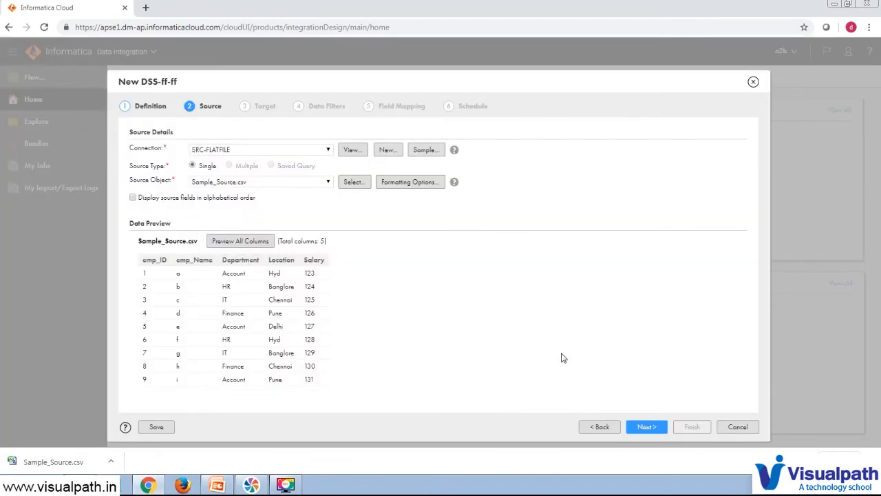
# - Confirm the source file's formatting options with Comma as the delimiter and Double Quote as the text qualifier
pyautogui.click(420, 184)
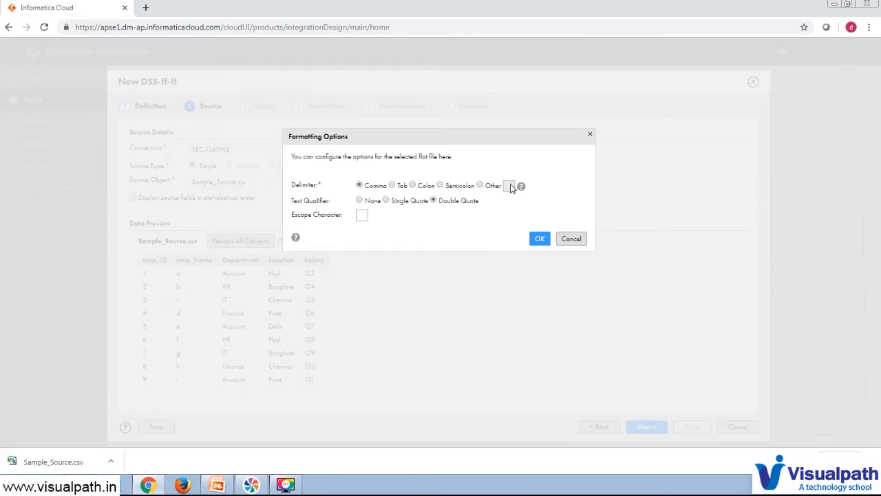
pyautogui.click(479, 185)
pyautogui.click(362, 216)
pyautogui.click(359, 187)
pyautogui.click(541, 240)
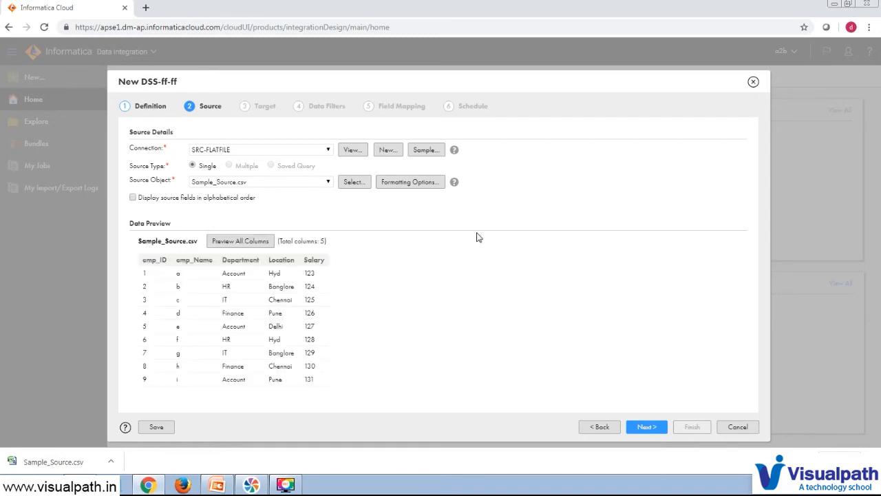
# - Check the connection types offered for a new source connection and cancel without creating one
pyautogui.click(389, 153)
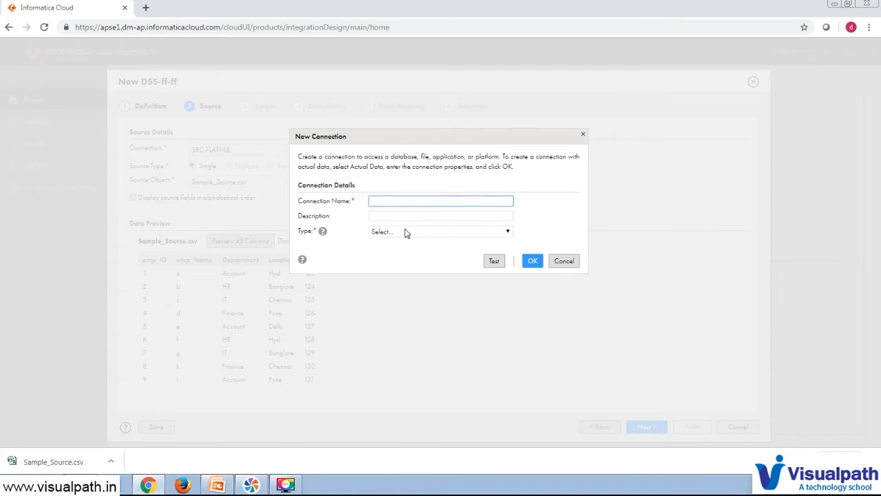
pyautogui.click(406, 233)
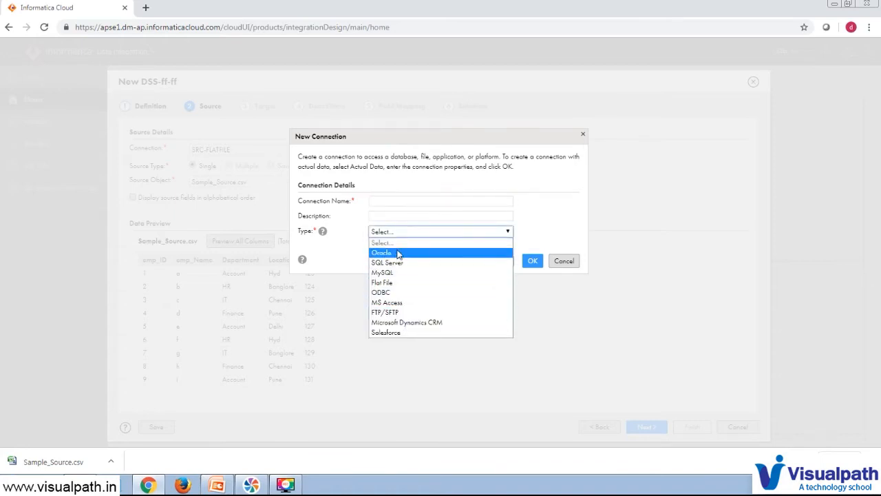
pyautogui.click(578, 223)
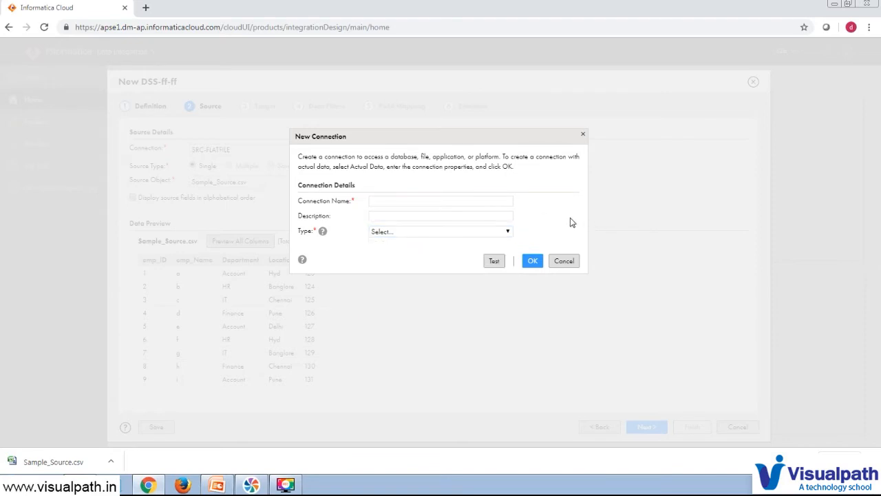
pyautogui.click(563, 262)
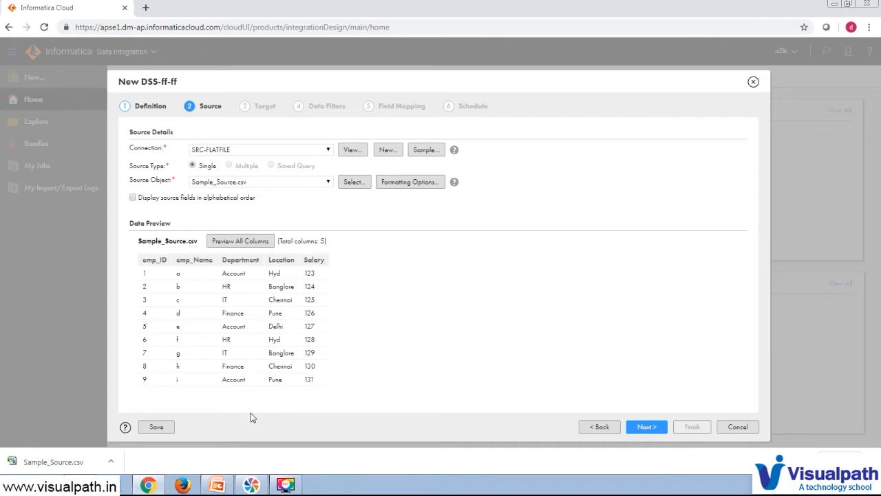
# - Set the task's target connection to TGT-FLATFILE and check which target objects it offers
pyautogui.click(156, 427)
pyautogui.click(649, 429)
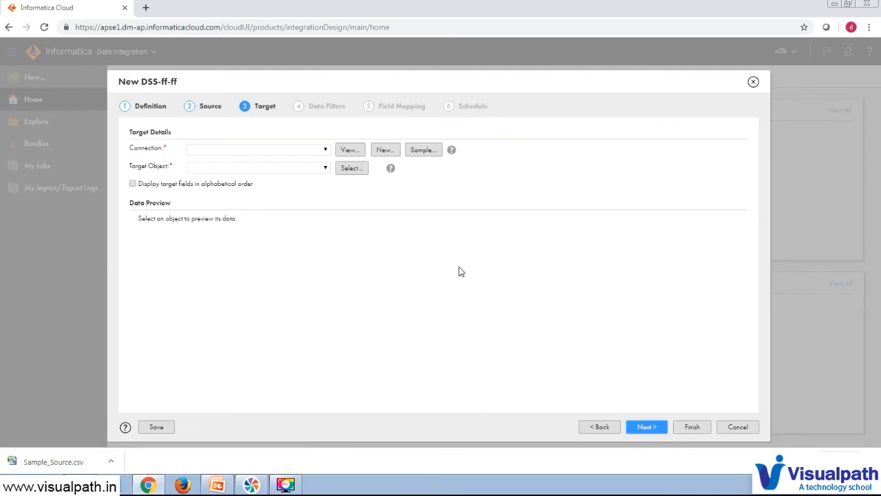
pyautogui.click(311, 152)
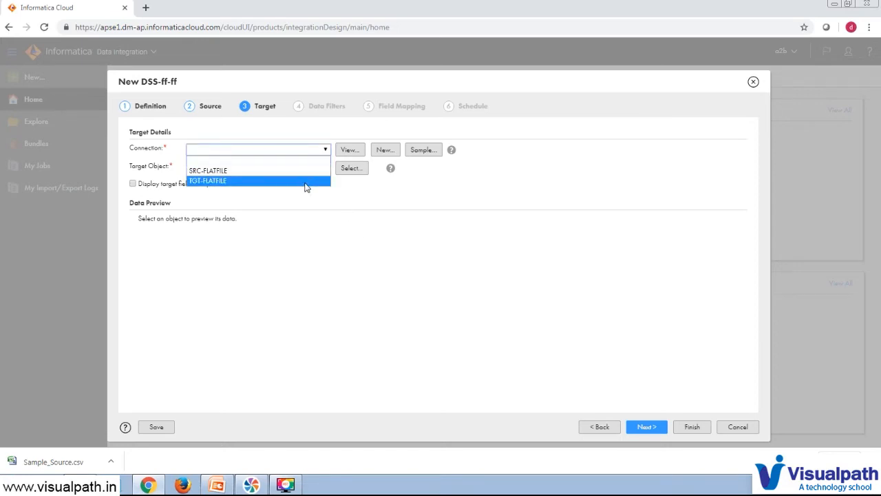
pyautogui.click(306, 180)
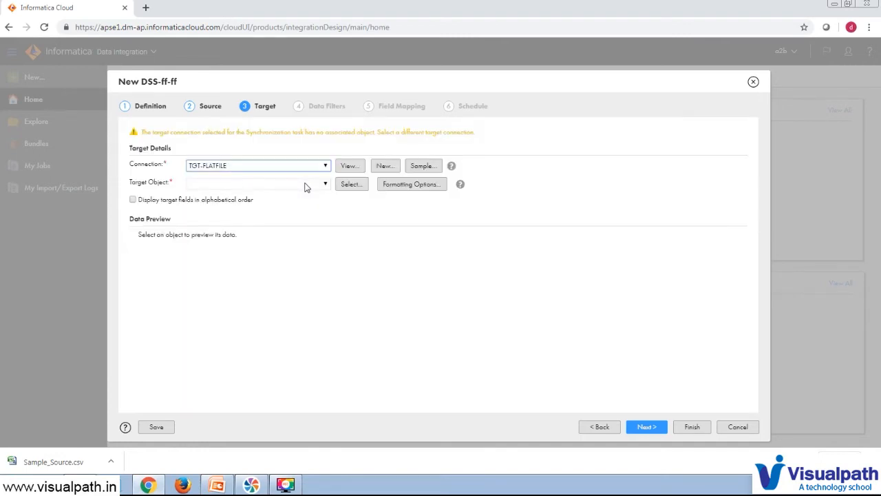
pyautogui.click(354, 279)
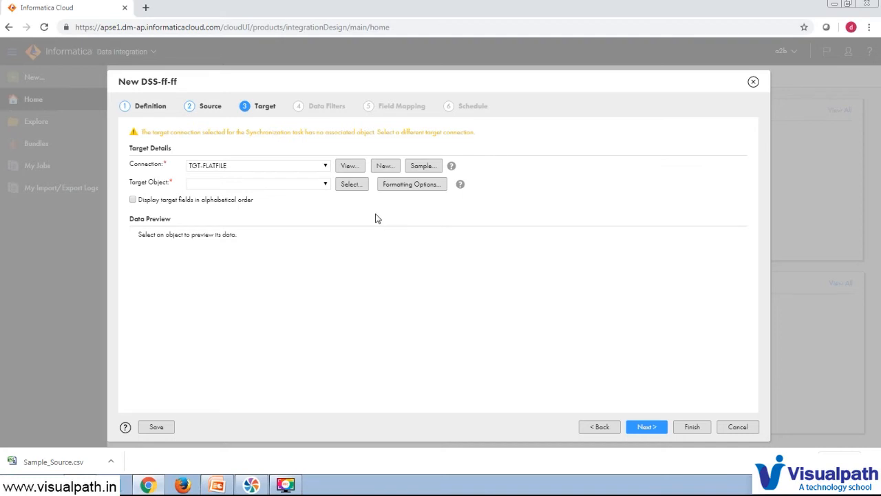
pyautogui.click(352, 186)
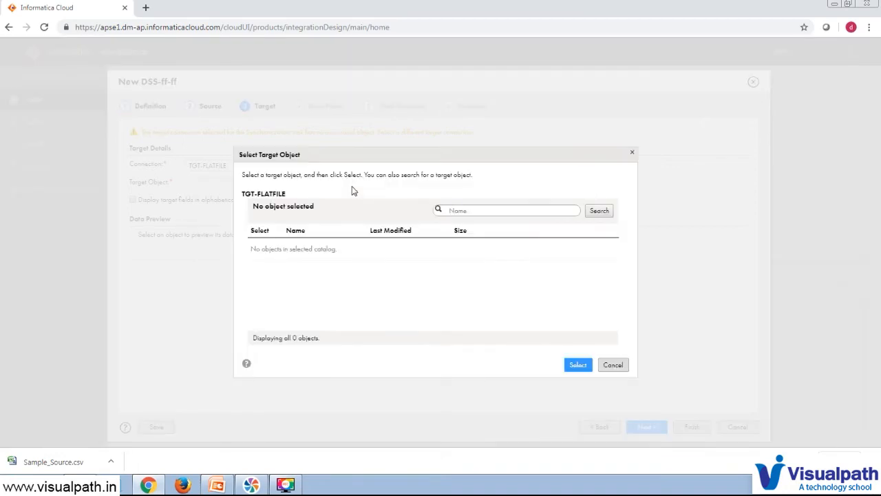
pyautogui.click(619, 369)
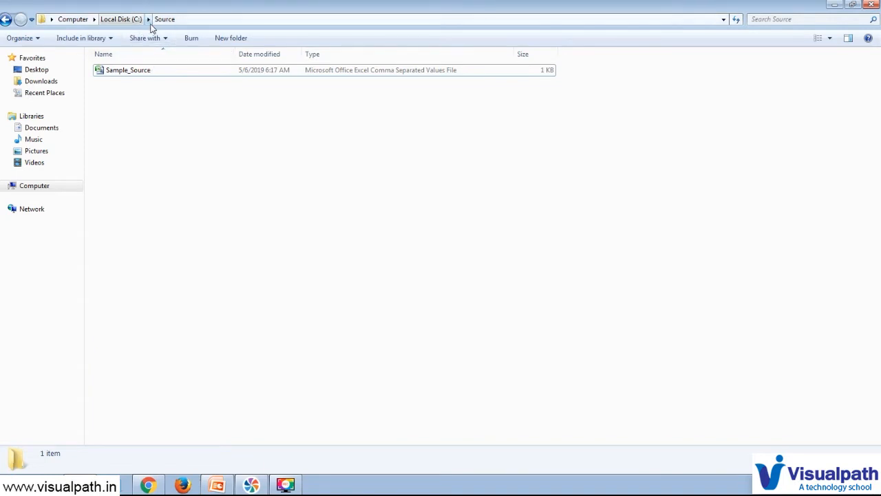
# - Copy the Sample_Source file from the C:\Source folder into the C:\Target folder
pyautogui.click(154, 71)
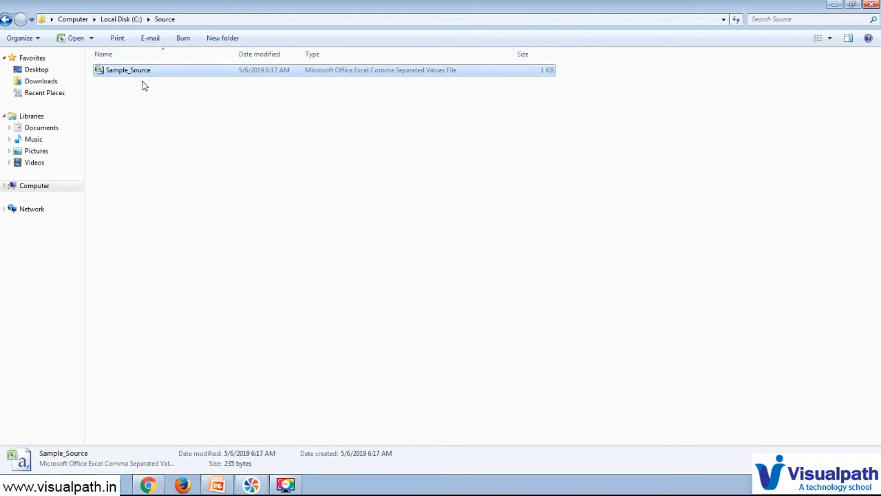
pyautogui.click(31, 190)
pyautogui.doubleClick(194, 90)
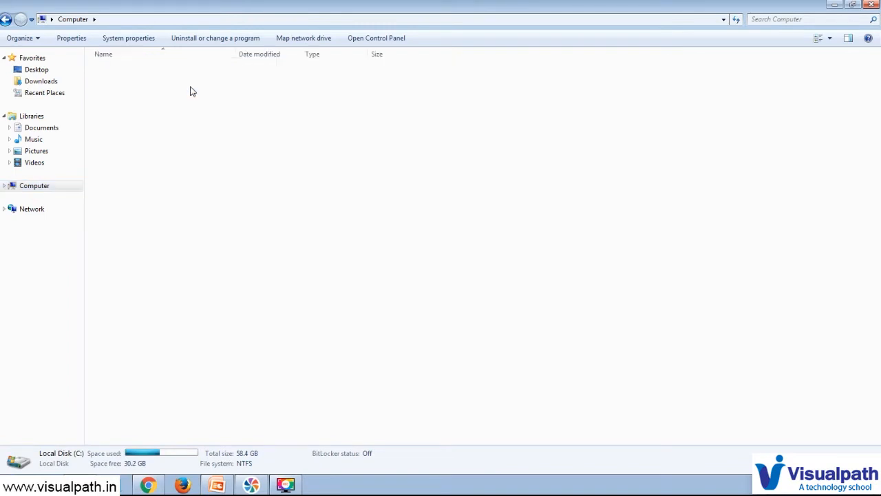
pyautogui.doubleClick(177, 129)
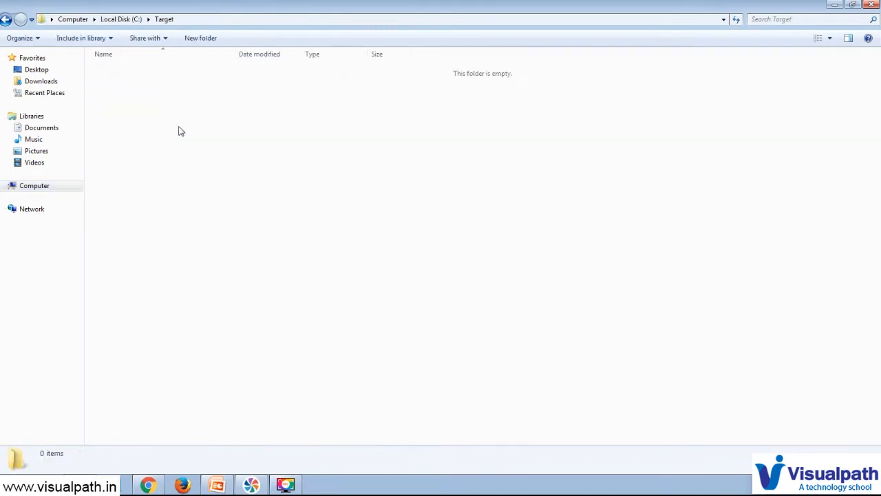
pyautogui.hotkey('ctrl', 'v')
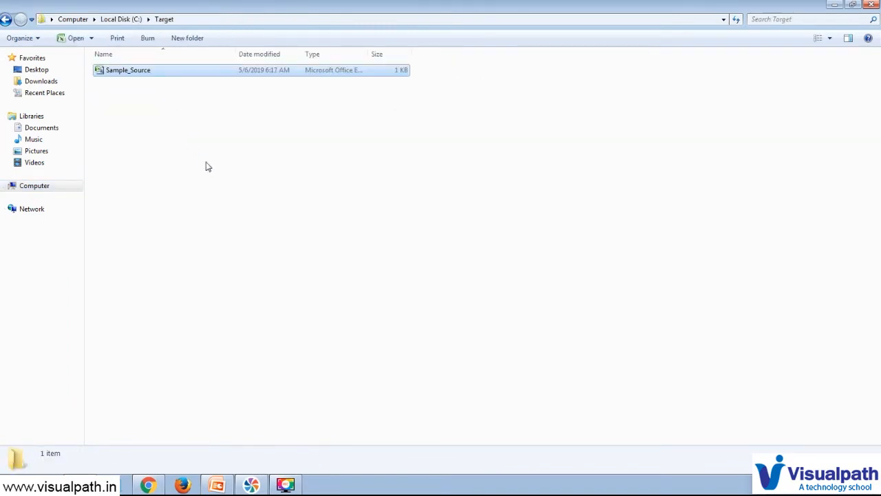
# - Rename the copied file in the Target folder as Sample_Target
pyautogui.click(119, 71)
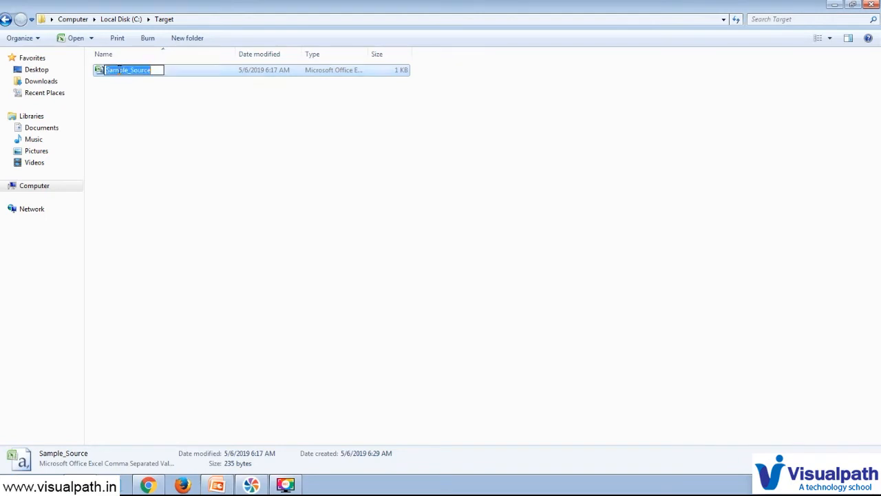
pyautogui.click(158, 70)
pyautogui.press('BackSpace')
pyautogui.press('BackSpace')
pyautogui.press('BackSpace')
pyautogui.press('BackSpace')
pyautogui.press('BackSpace')
pyautogui.press('BackSpace')
pyautogui.write('Target')
pyautogui.click(171, 112)
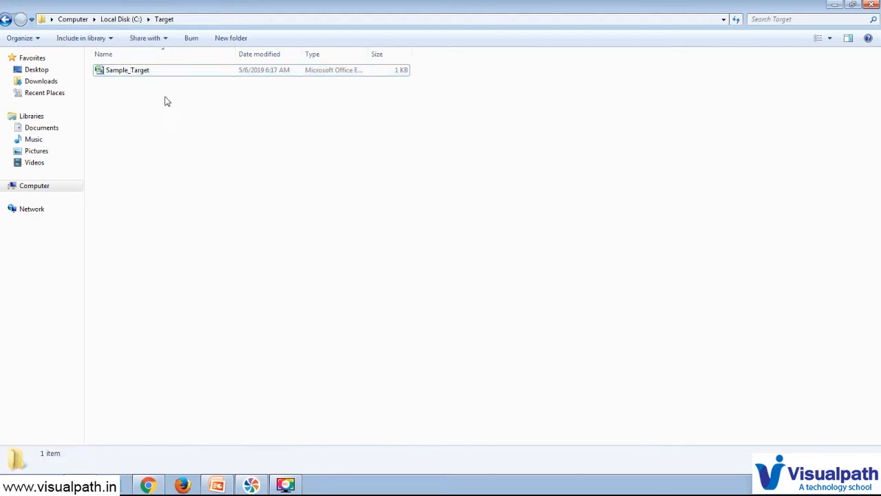
# - Open Sample_Target in Excel and delete data rows 2 to 10, keeping only the header row
pyautogui.doubleClick(141, 70)
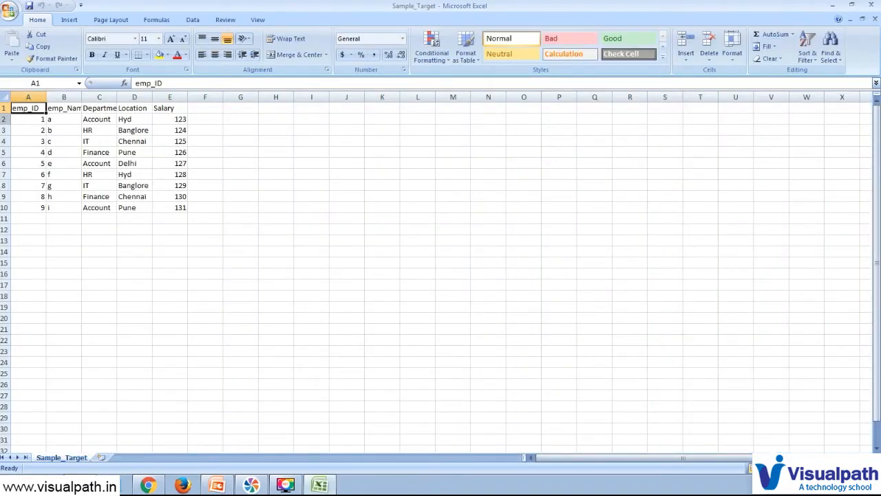
pyautogui.click(5, 119)
pyautogui.moveTo(5, 119); pyautogui.dragTo(5, 207)
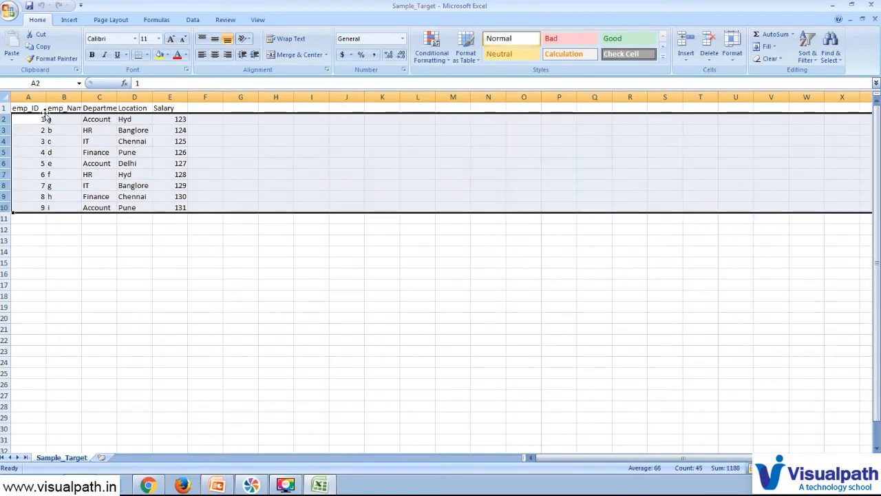
pyautogui.rightClick(83, 141)
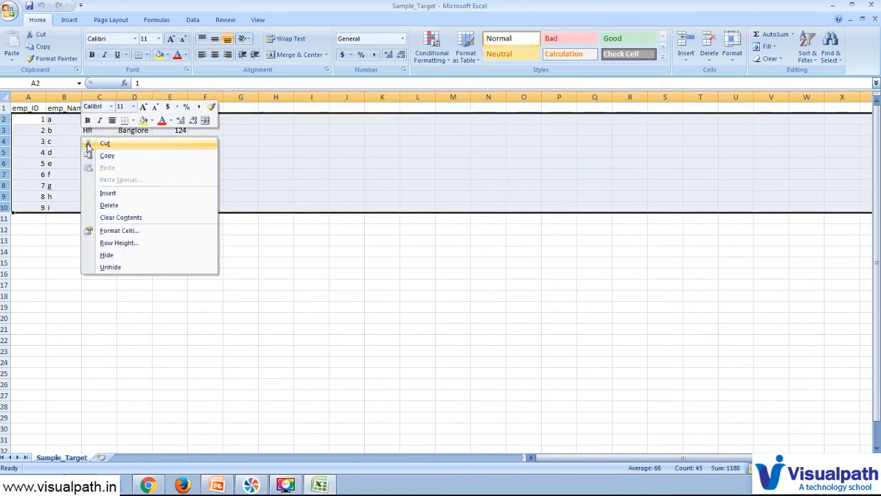
pyautogui.click(122, 205)
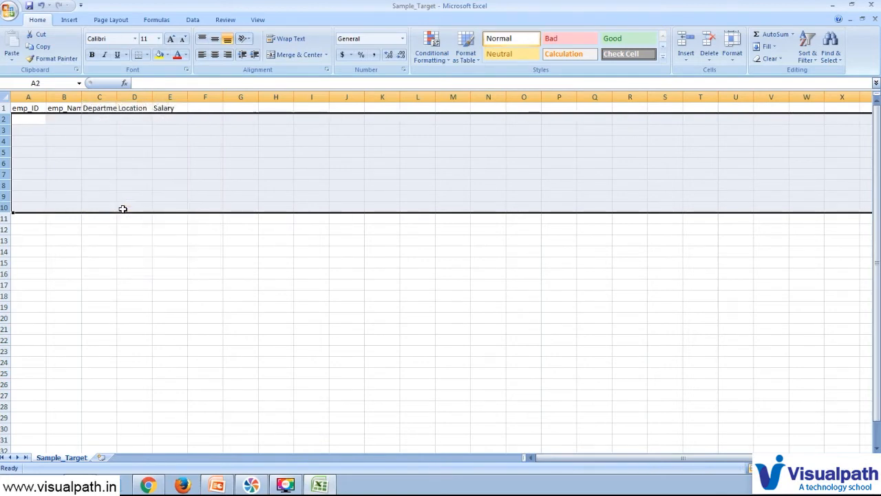
pyautogui.click(133, 251)
pyautogui.click(113, 218)
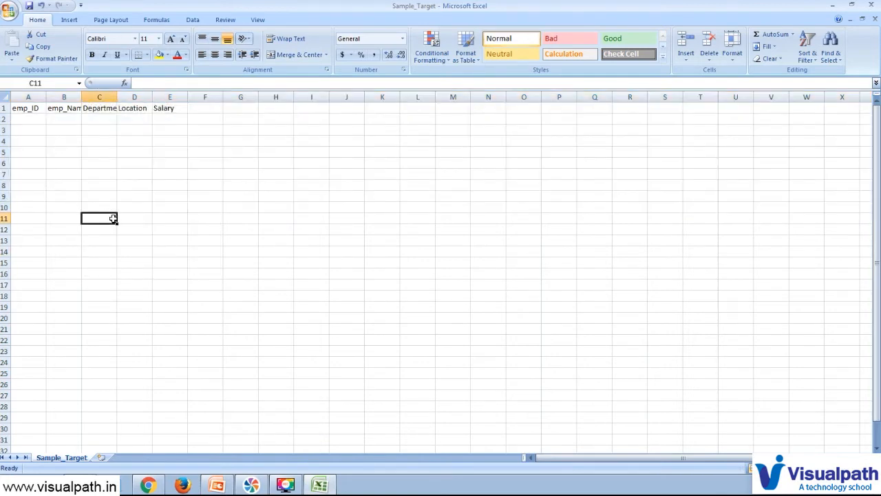
# - Save Sample_Target in CSV format over the existing file in C:\Target, close Excel and refresh the Target folder
pyautogui.hotkey('ctrl', 's')
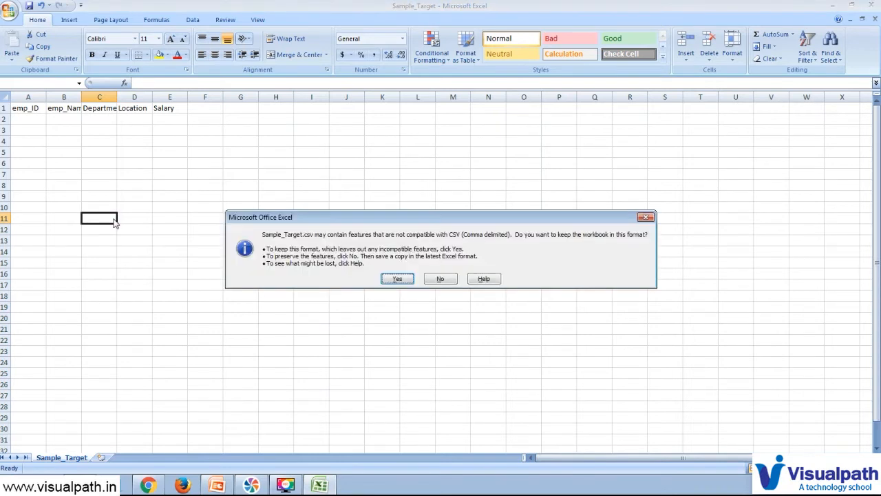
pyautogui.click(399, 281)
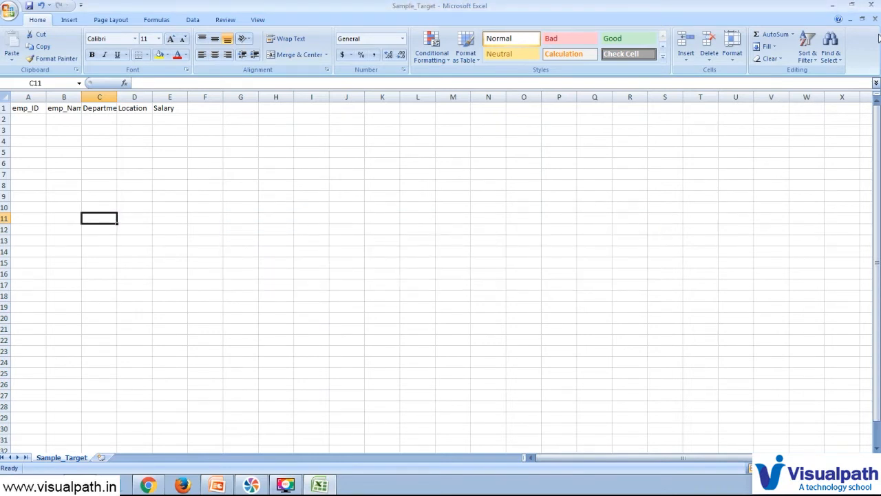
pyautogui.click(877, 4)
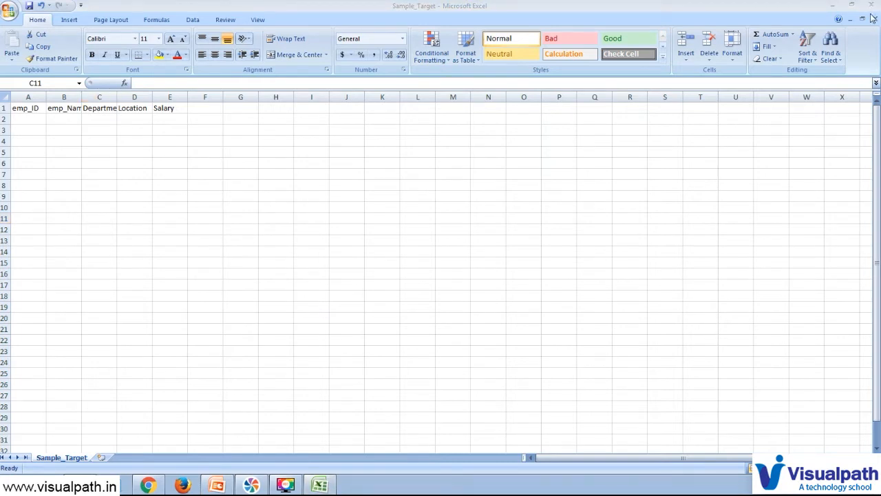
pyautogui.click(875, 20)
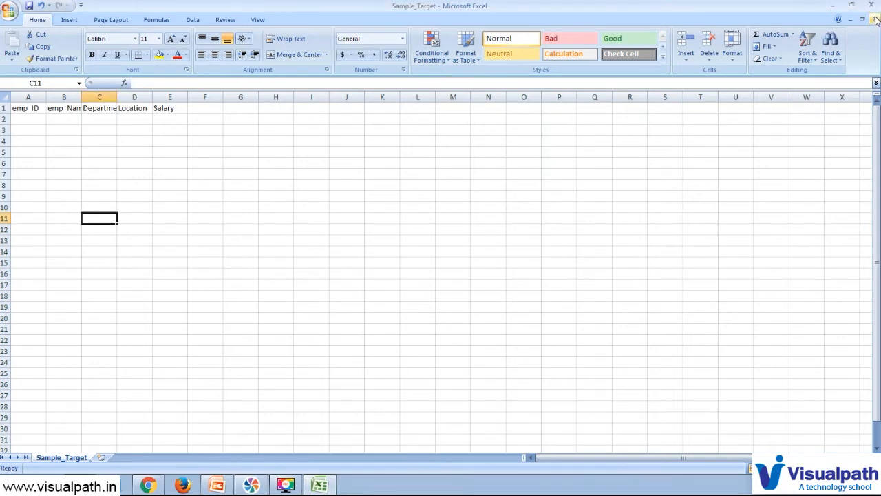
pyautogui.click(873, 5)
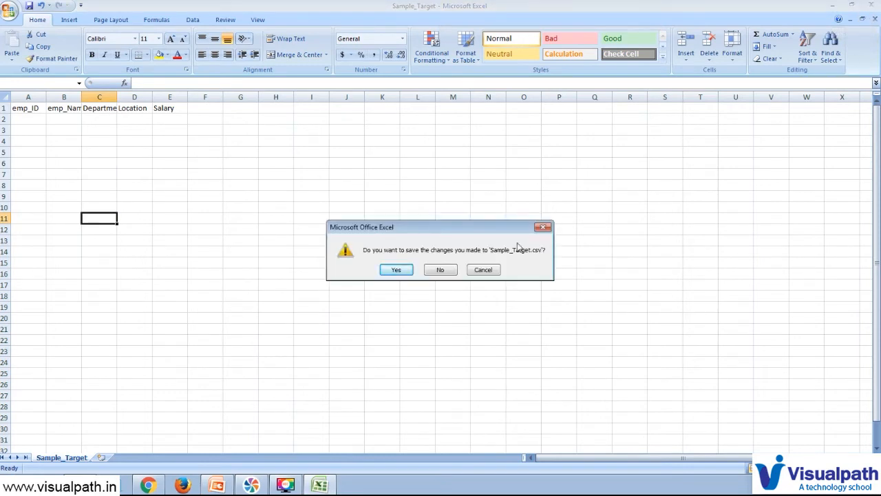
pyautogui.click(402, 271)
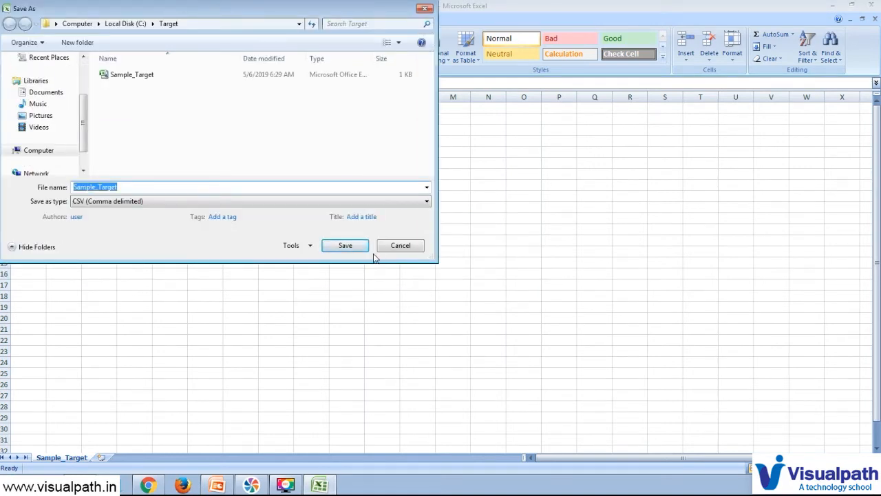
pyautogui.click(351, 251)
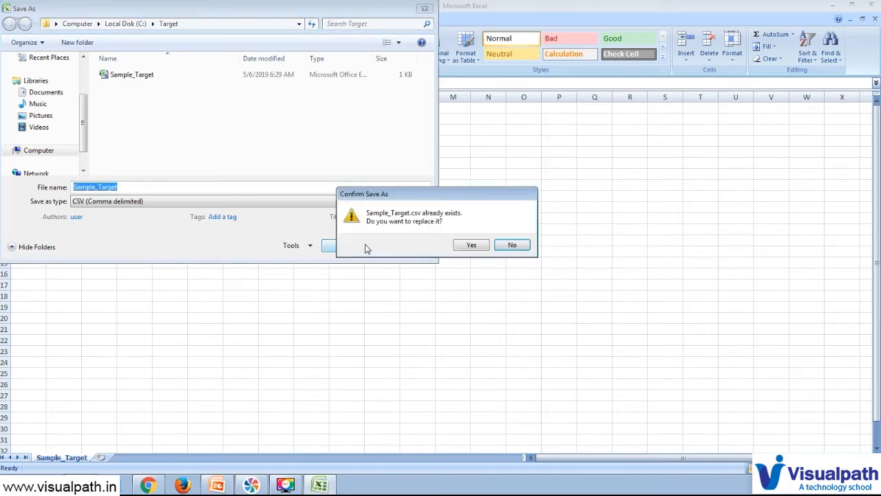
pyautogui.click(472, 245)
pyautogui.click(394, 278)
pyautogui.click(618, 240)
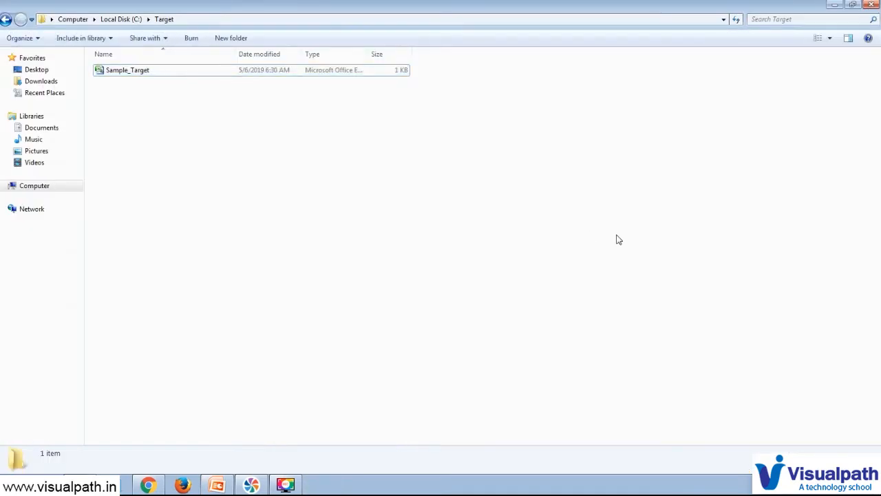
pyautogui.rightClick(618, 239)
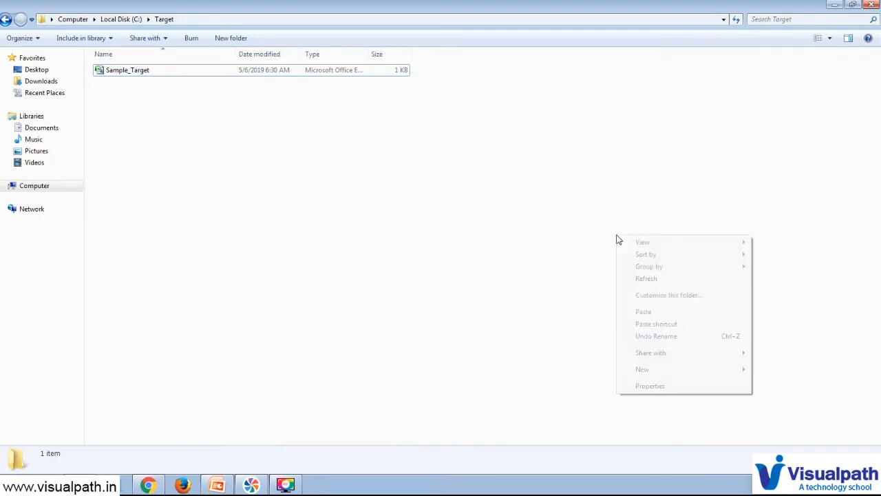
pyautogui.click(656, 280)
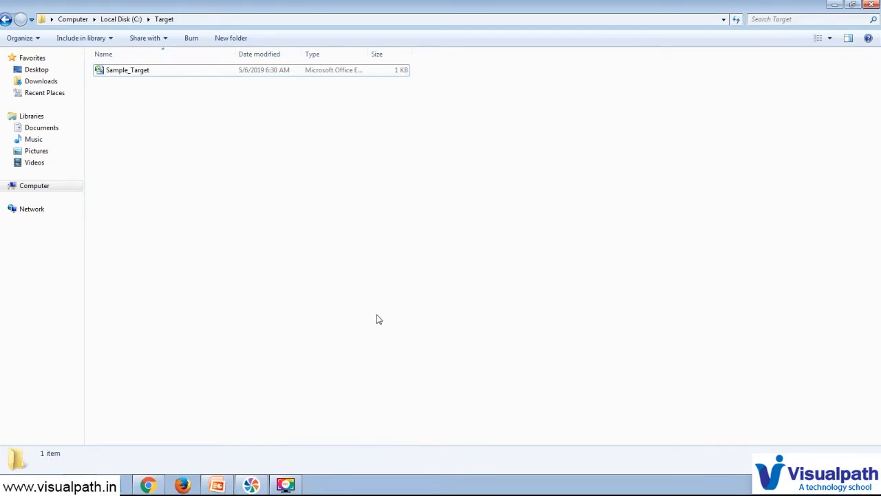
pyautogui.click(287, 486)
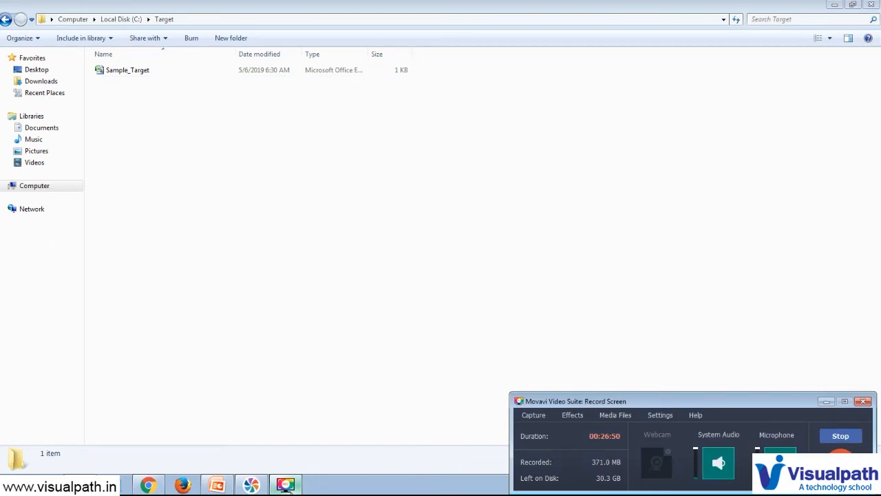
pyautogui.click(286, 486)
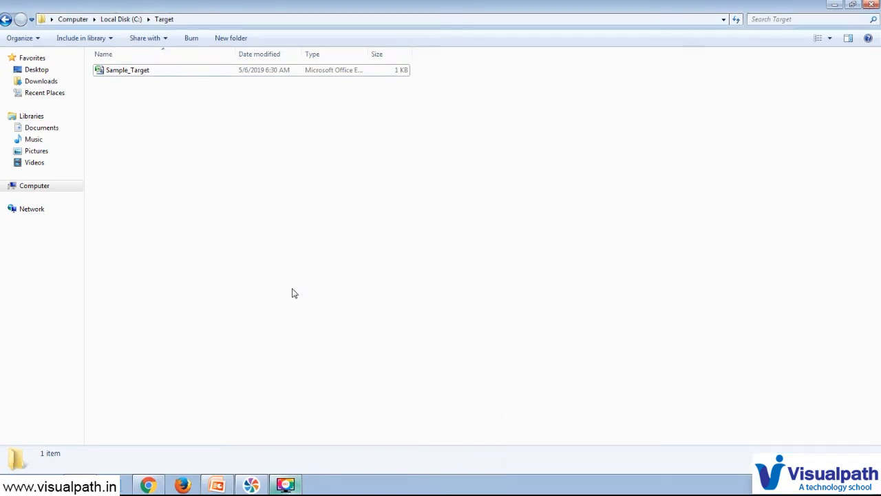
# - In Informatica Cloud, switch the target connection to SRC-FLATFILE and back to TGT-FLATFILE, and choose Sample_Target.csv as the target object
pyautogui.click(148, 485)
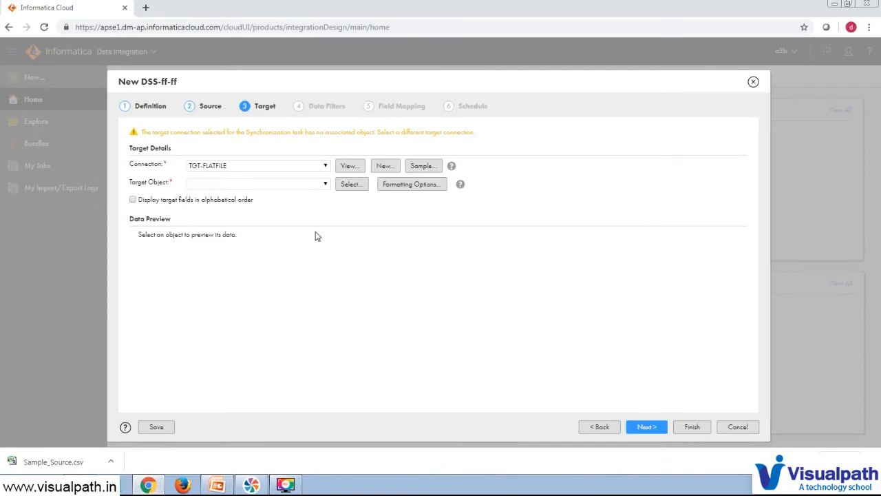
pyautogui.click(324, 169)
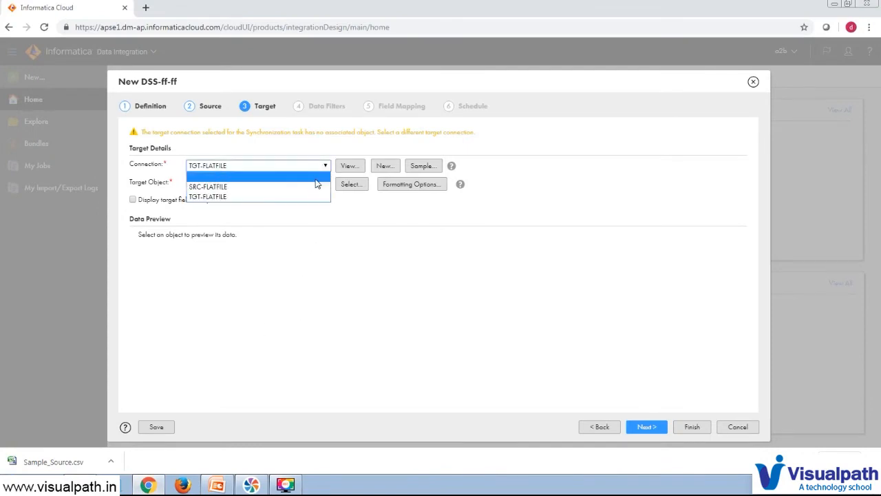
pyautogui.click(313, 186)
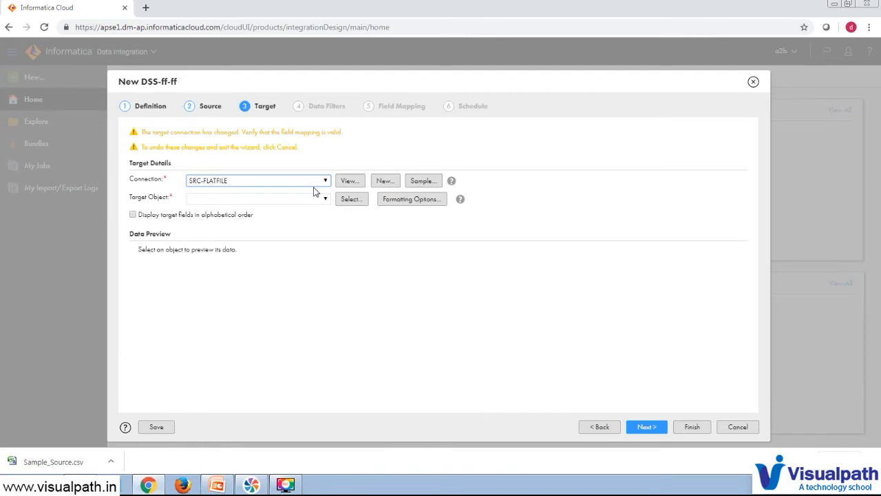
pyautogui.click(312, 180)
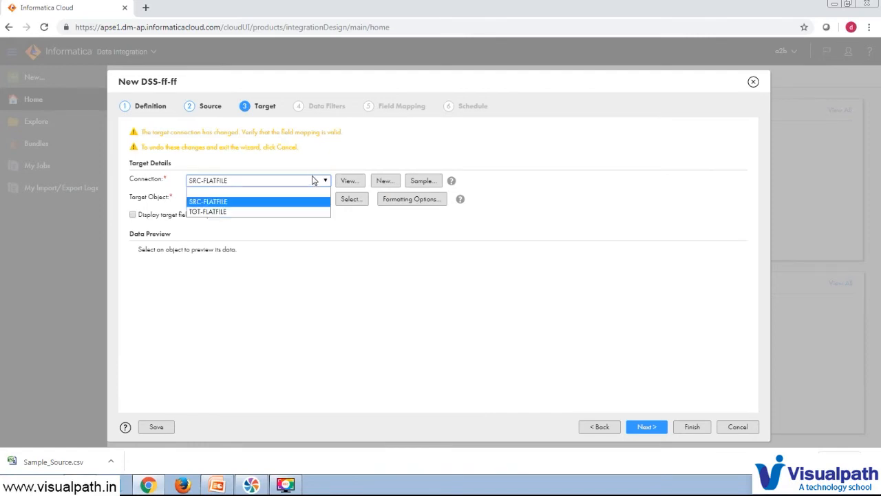
pyautogui.click(299, 212)
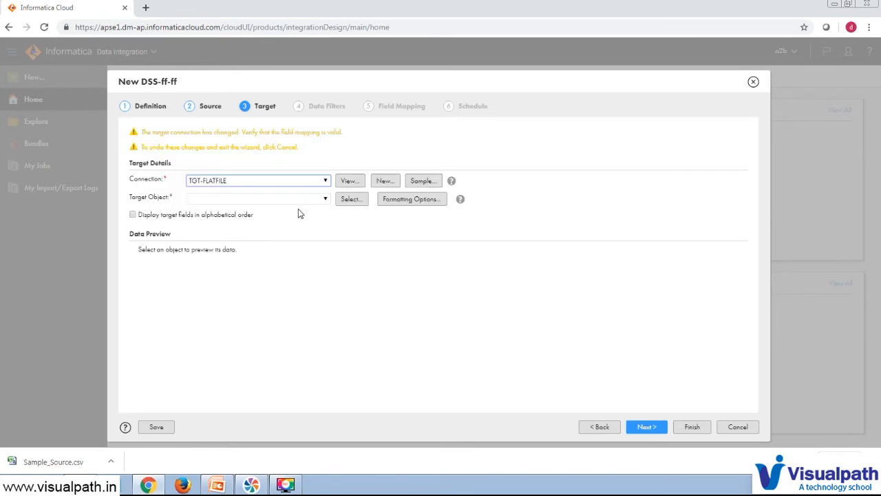
pyautogui.click(326, 199)
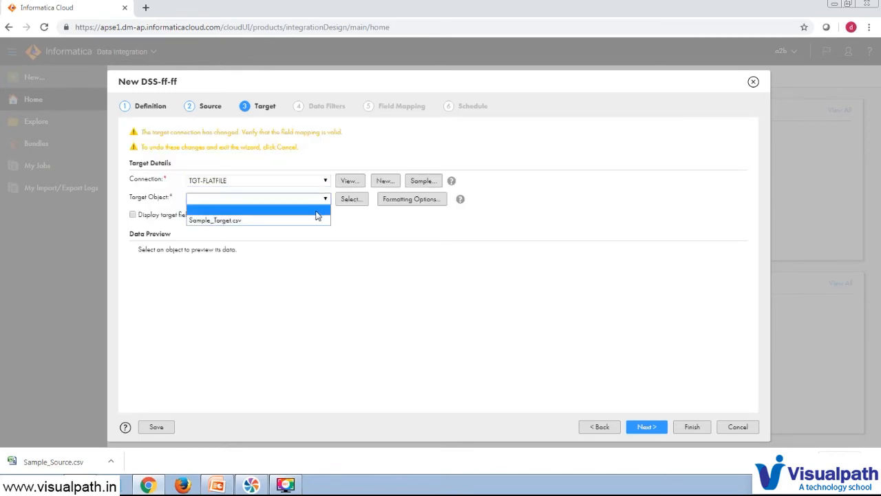
pyautogui.click(311, 221)
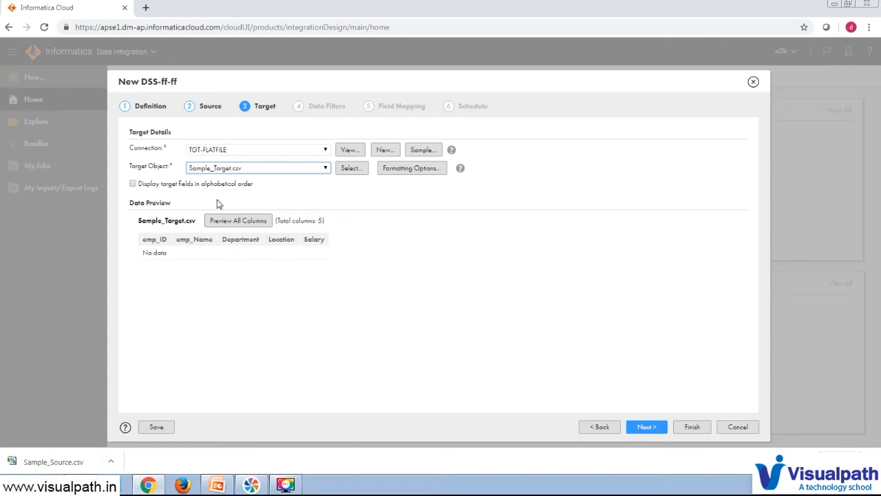
# - Try displaying the target fields in alphabetical order, and restore their original order
pyautogui.click(133, 185)
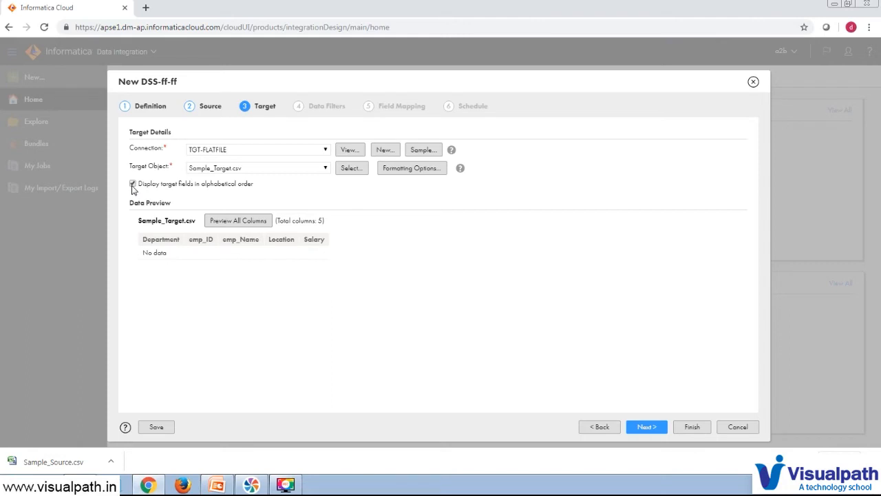
pyautogui.click(132, 186)
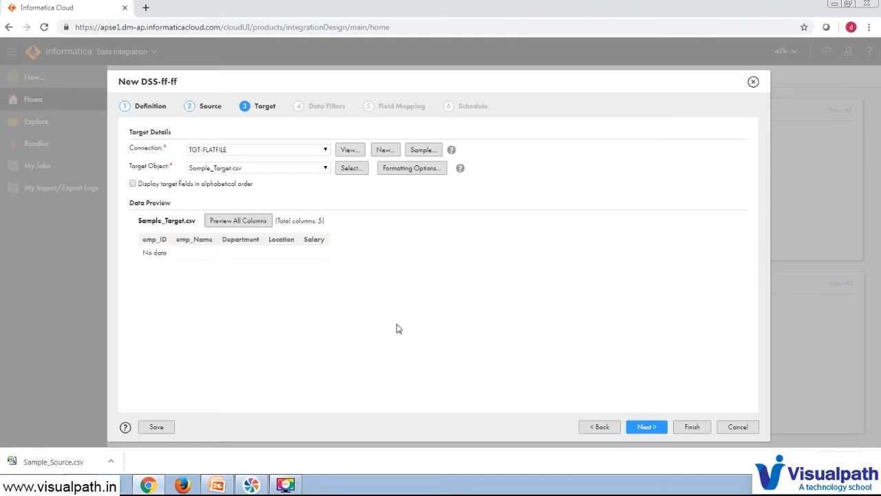
# - Accept the target and continue past the data filters to the field mapping, processing all rows without a filter
pyautogui.click(646, 427)
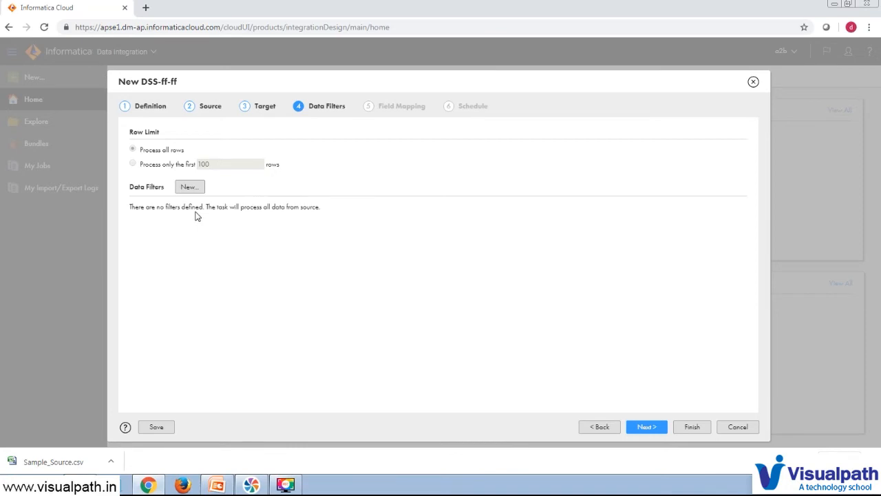
pyautogui.click(193, 186)
pyautogui.click(644, 429)
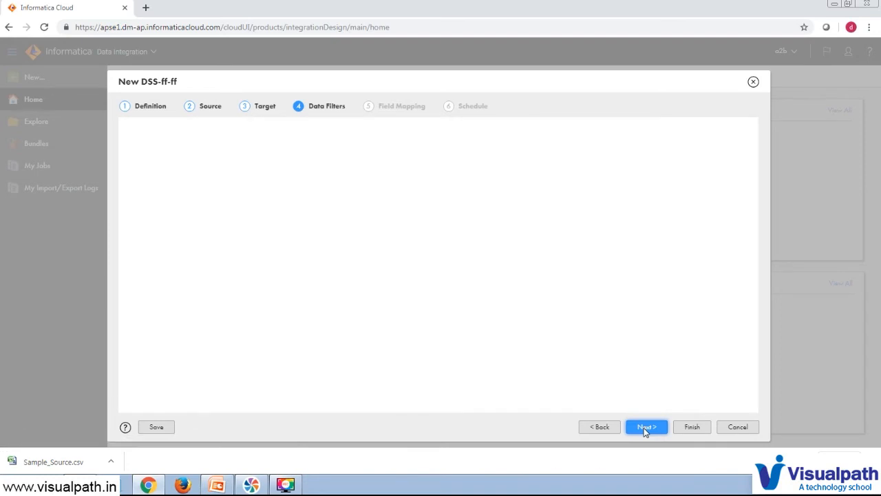
pyautogui.click(644, 428)
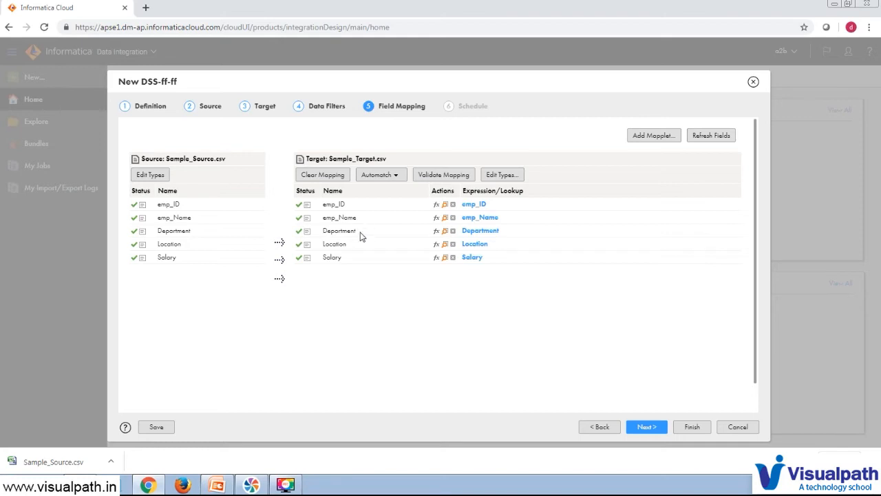
# - Clear the automatic mapping and map emp_ID, emp_Name, Department, Location and Salary individually from Sample_Source.csv to the same-named target fields
pyautogui.click(330, 176)
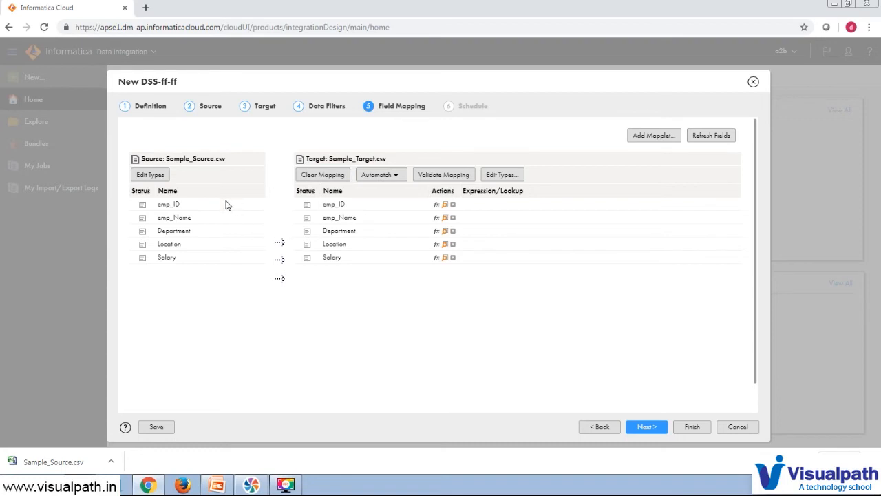
pyautogui.moveTo(228, 208); pyautogui.dragTo(351, 208)
pyautogui.moveTo(205, 219); pyautogui.dragTo(335, 223)
pyautogui.moveTo(214, 234); pyautogui.dragTo(328, 235)
pyautogui.moveTo(196, 246); pyautogui.dragTo(329, 245)
pyautogui.moveTo(200, 260); pyautogui.dragTo(336, 260)
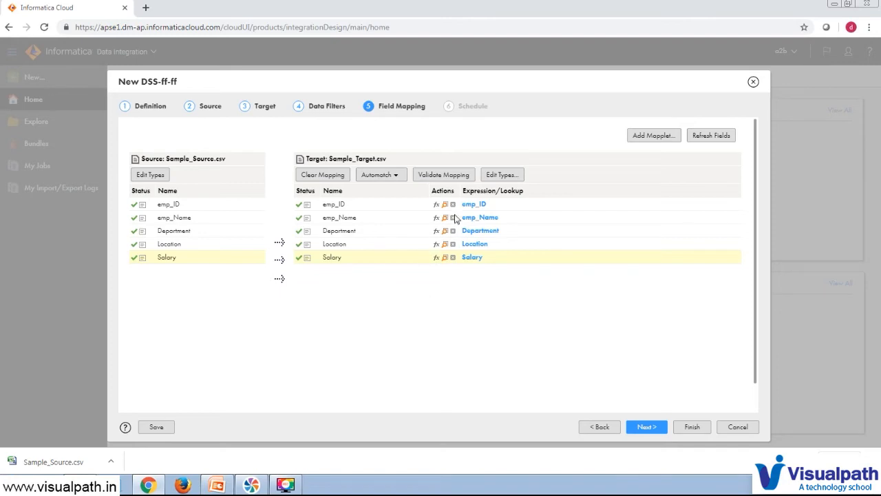
# - Validate the field mapping and save the task before continuing to its schedule settings
pyautogui.click(442, 180)
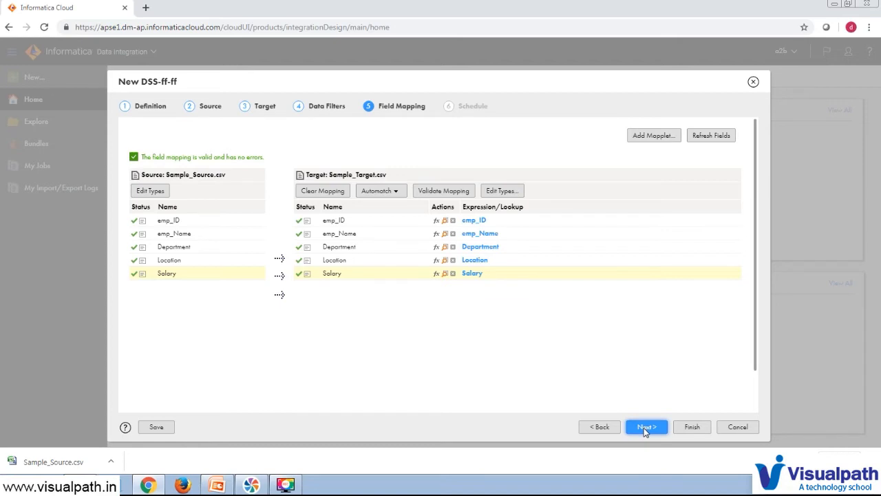
pyautogui.click(157, 427)
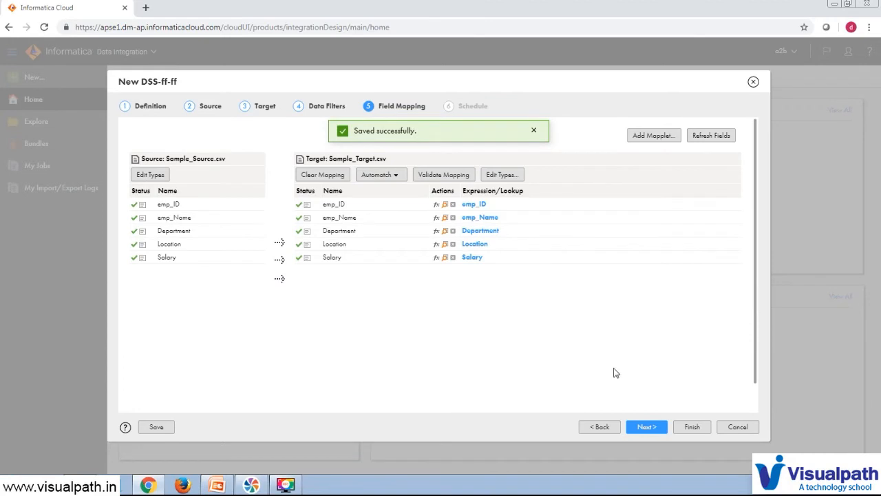
pyautogui.click(646, 427)
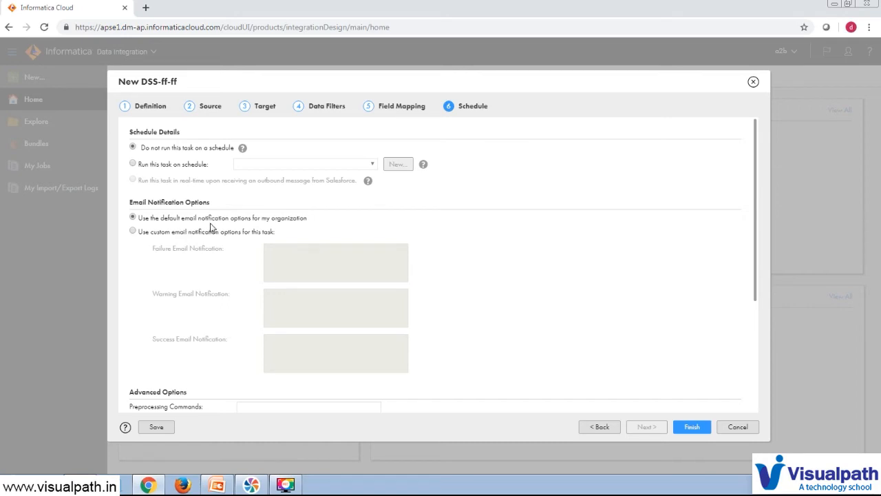
# - Try custom email notification options for the task, and restore the organization's default notification options
pyautogui.click(133, 232)
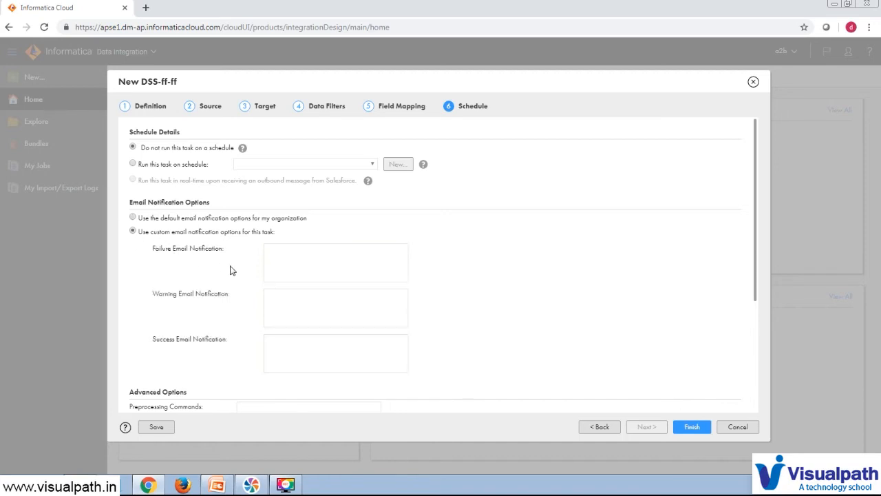
pyautogui.click(318, 269)
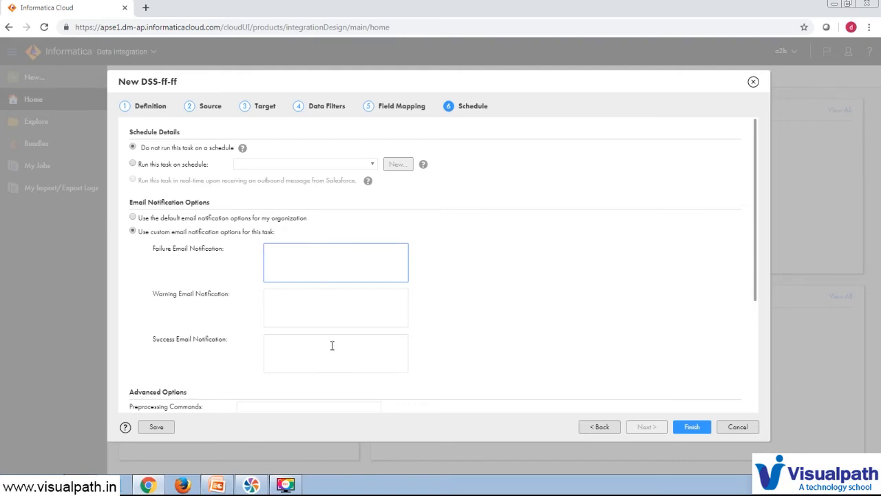
pyautogui.click(133, 218)
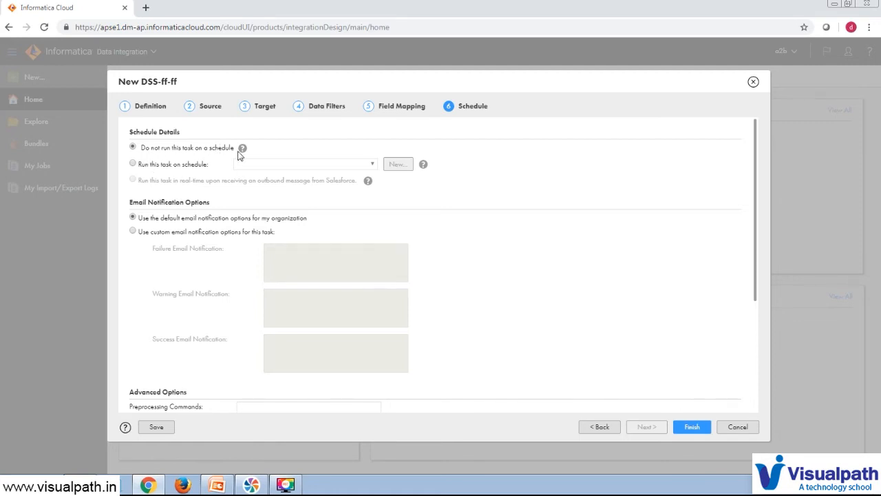
# - Examine the scheduling help and the advanced options, including the parameter file name and maximum number of log files
pyautogui.moveTo(242, 153)
pyautogui.moveTo(757, 244); pyautogui.dragTo(753, 360)
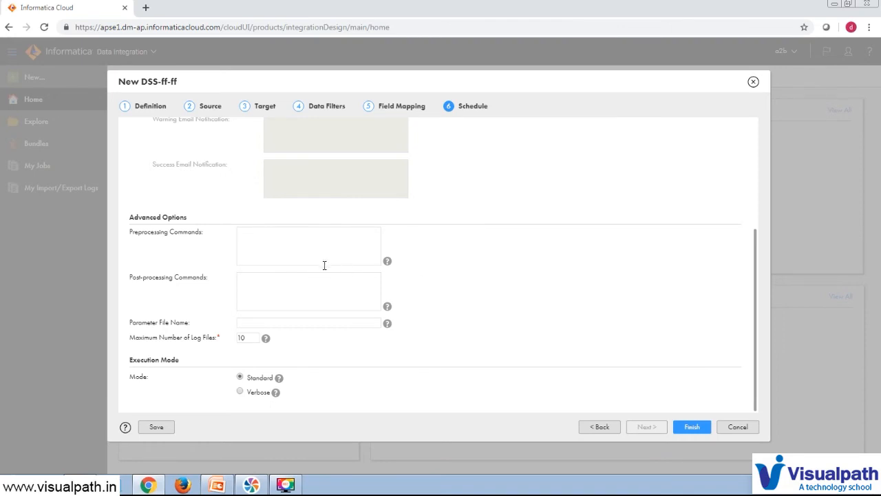
pyautogui.click(301, 323)
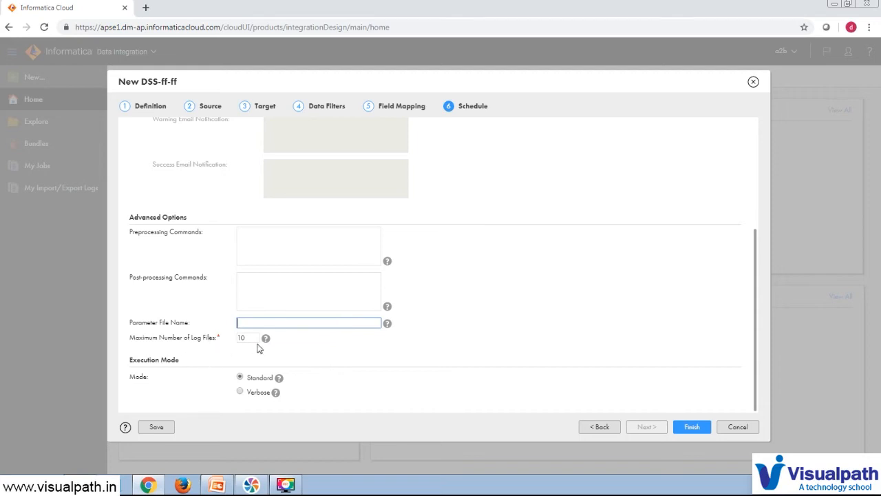
pyautogui.moveTo(271, 343)
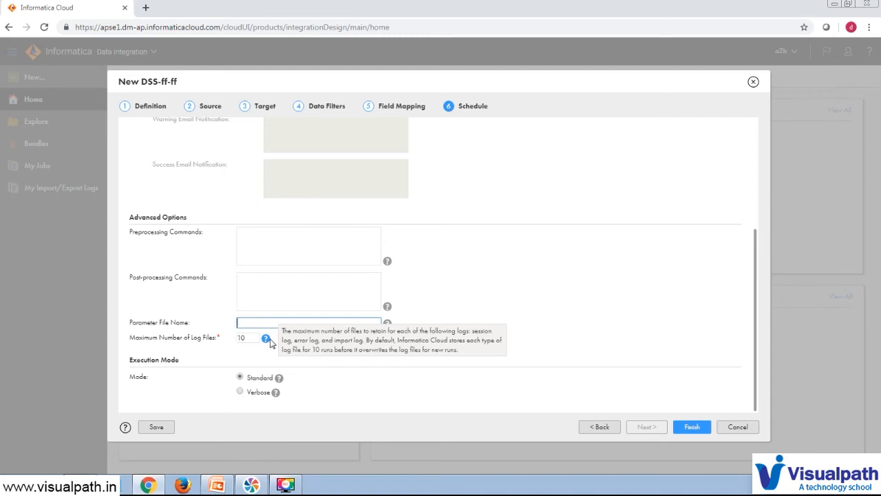
# - Try 20 as the maximum number of log files, and restore the limit to 10
pyautogui.click(246, 336)
pyautogui.press('BackSpace')
pyautogui.press('BackSpace')
pyautogui.write('20')
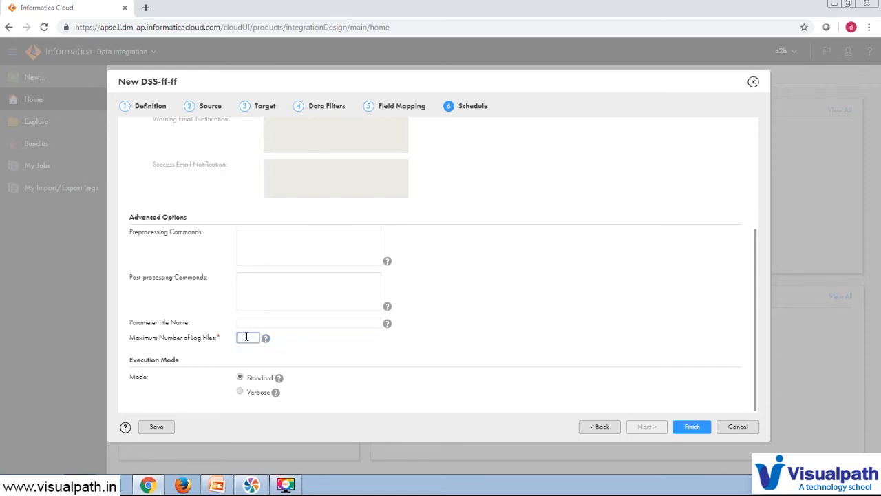
pyautogui.press('BackSpace')
pyautogui.press('BackSpace')
pyautogui.write('10')
pyautogui.click(308, 355)
# - Save the synchronization task and finish its setup
pyautogui.click(162, 428)
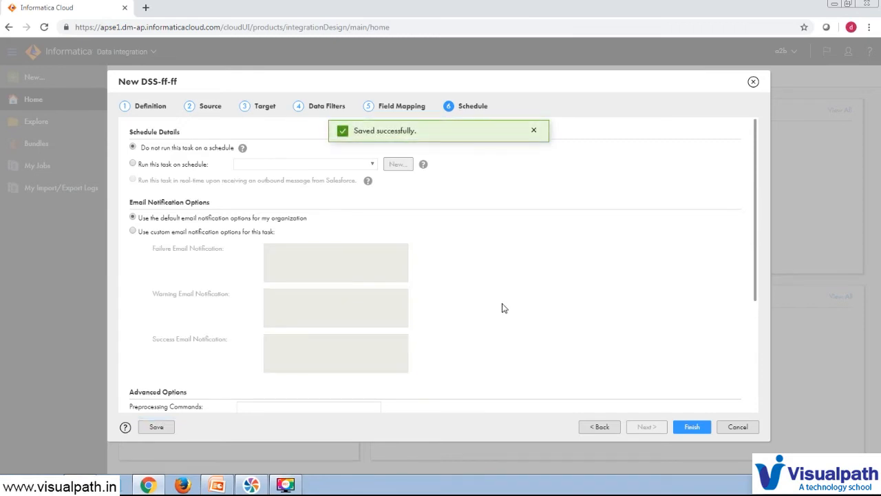
pyautogui.click(692, 427)
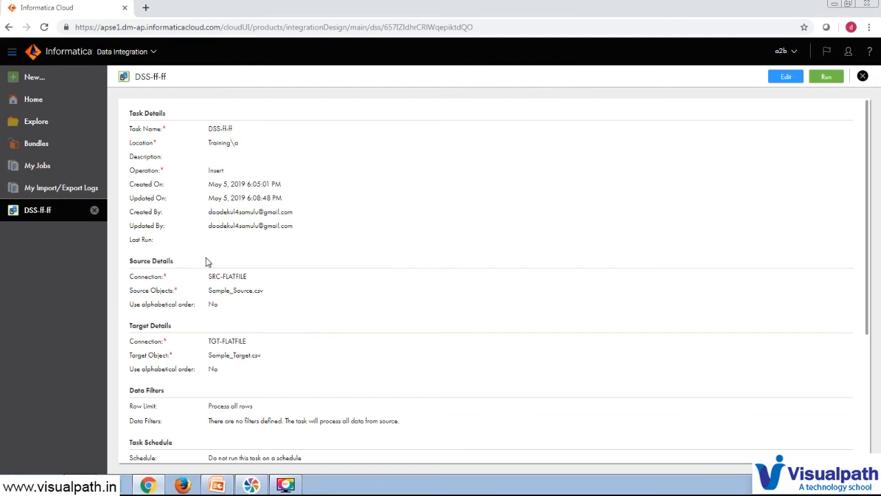
# - Run the DSS-ff-ff task and monitor its job in the refreshed My Jobs list
pyautogui.click(38, 174)
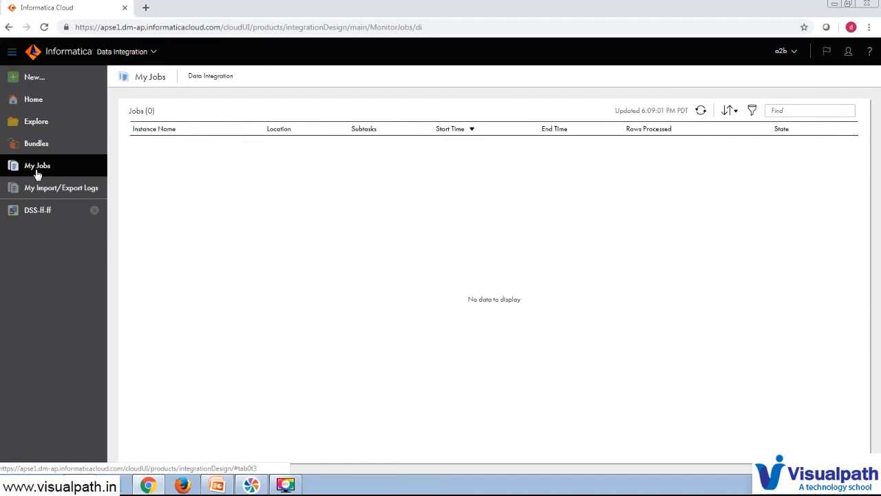
pyautogui.click(41, 213)
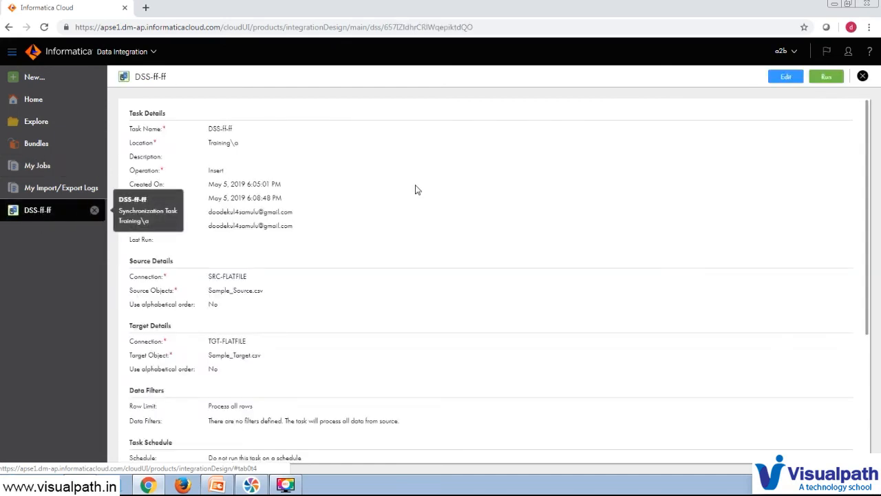
pyautogui.click(825, 77)
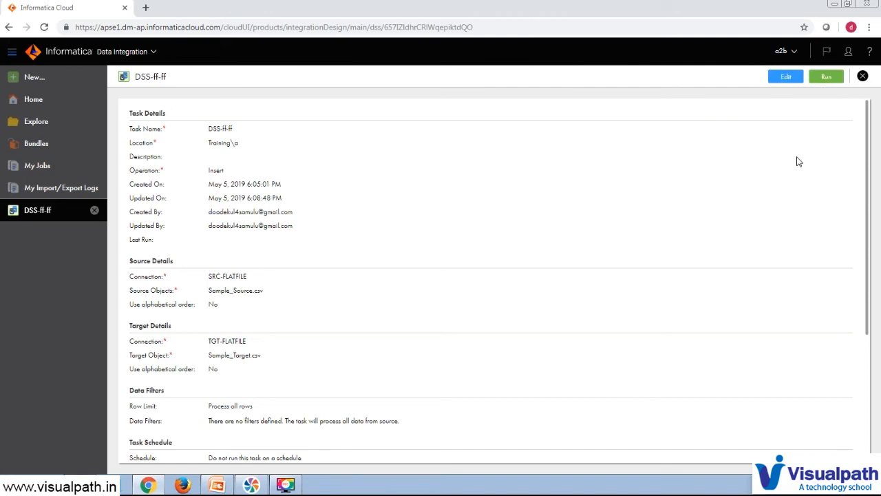
pyautogui.click(42, 171)
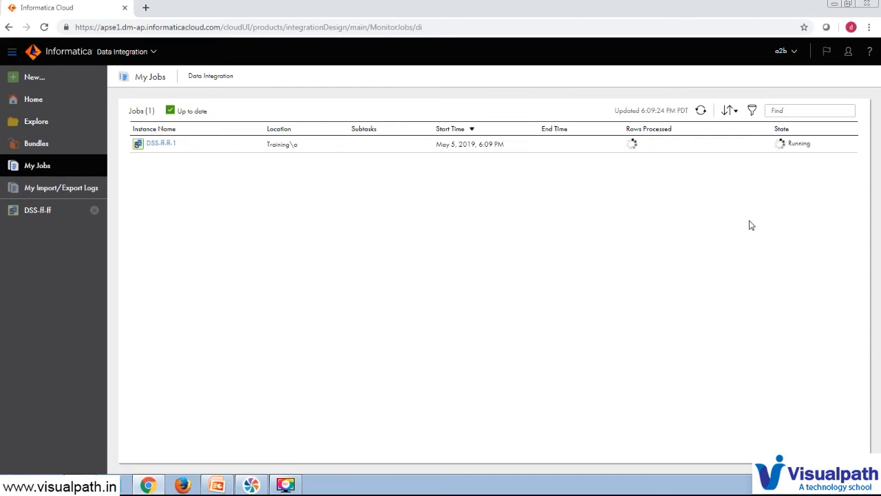
pyautogui.click(700, 111)
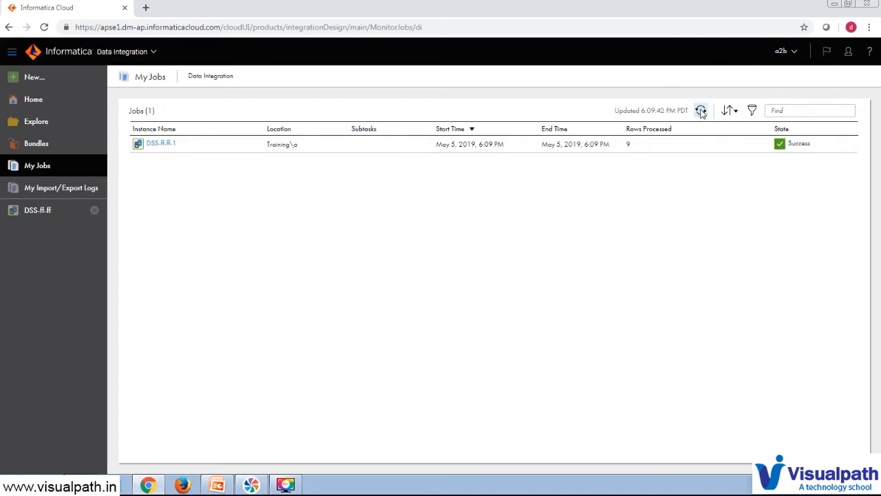
pyautogui.click(700, 111)
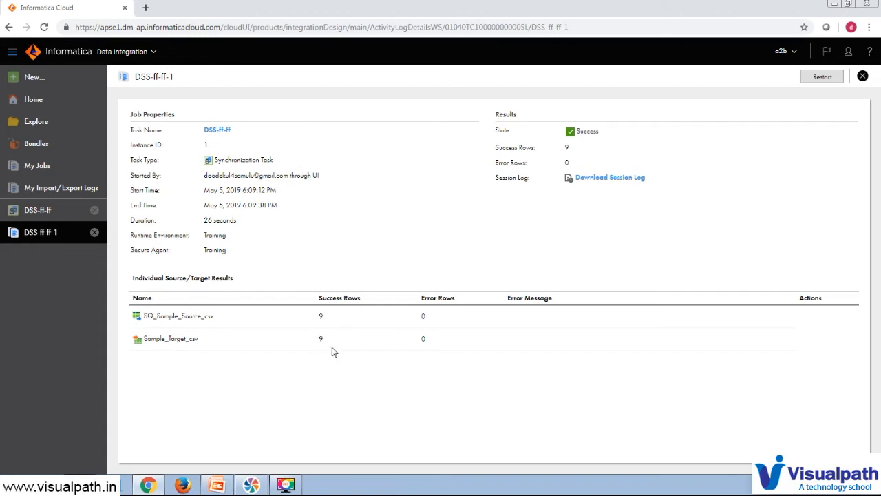
# - Download the session log of job DSS-ff-ff-1 and open the log file from the Downloads folder
pyautogui.click(95, 233)
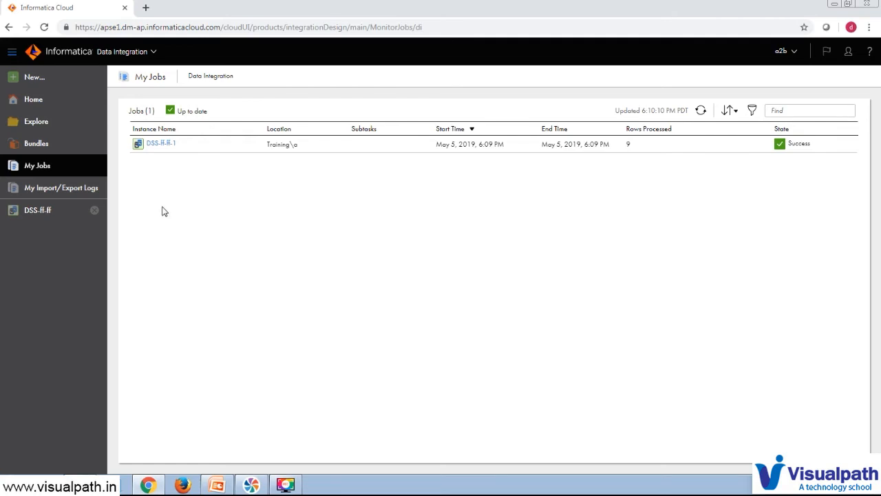
pyautogui.click(158, 146)
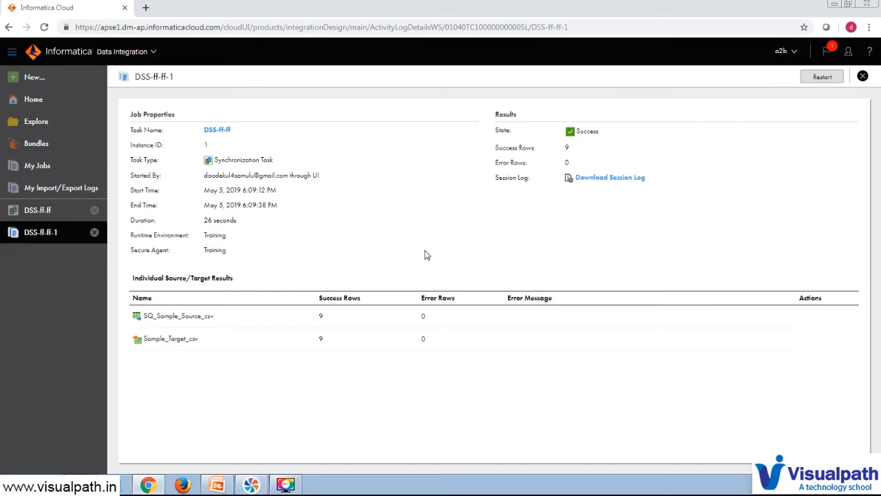
pyautogui.click(610, 178)
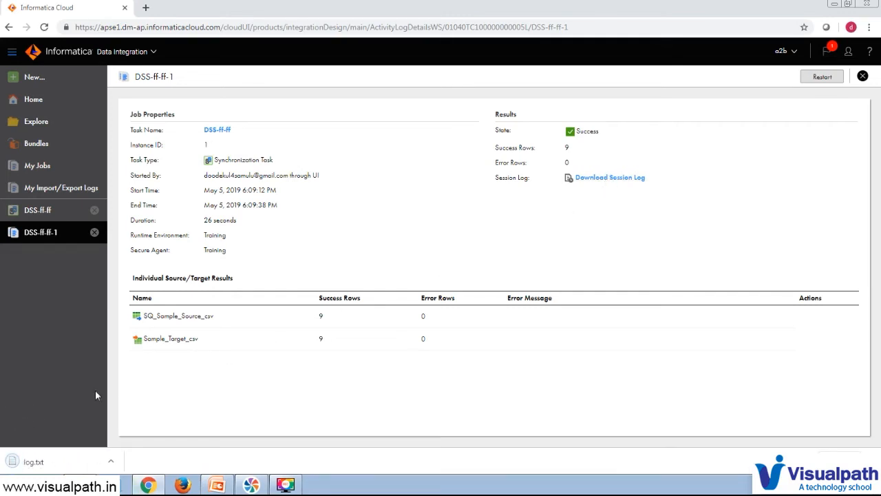
pyautogui.rightClick(39, 456)
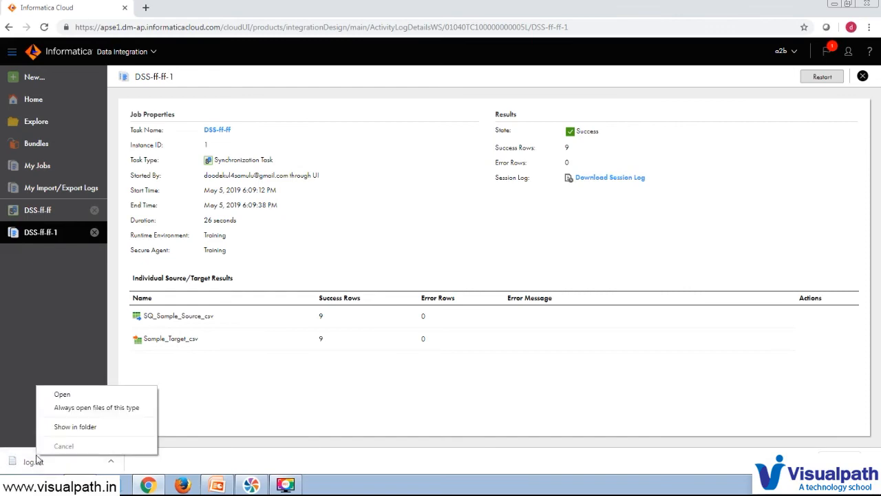
pyautogui.click(69, 427)
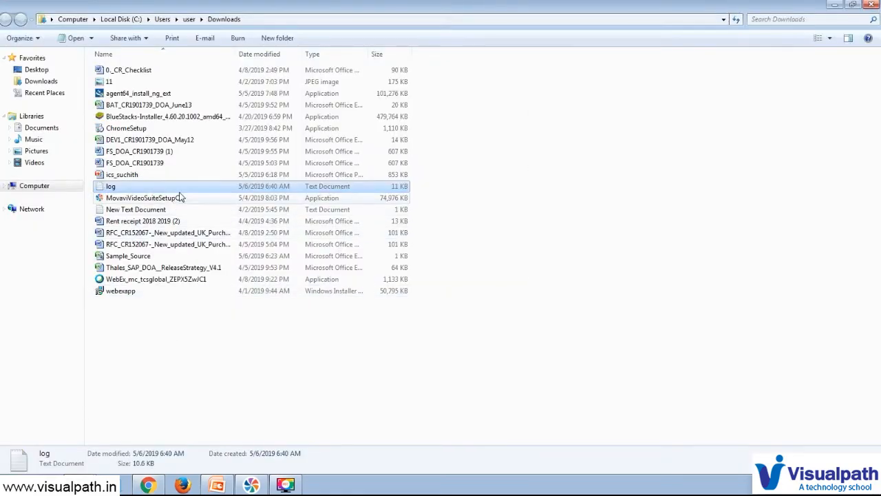
pyautogui.doubleClick(178, 187)
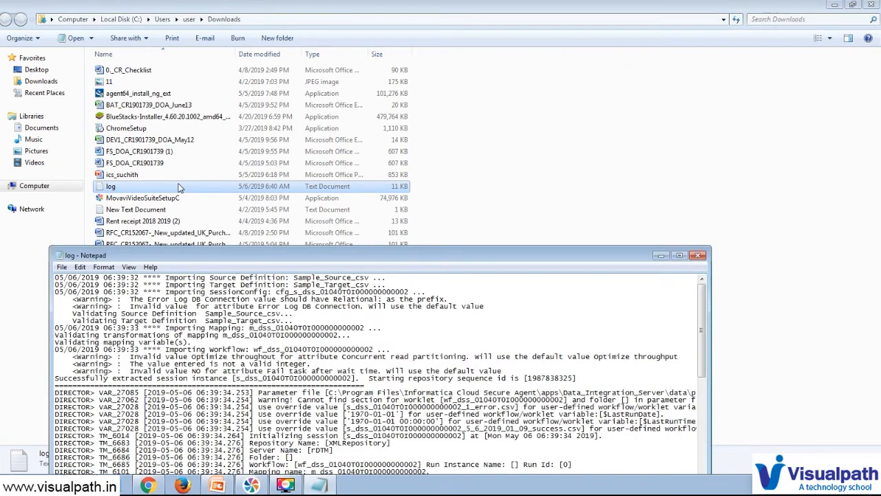
# - Examine the session log's load summary for requested, applied, rejected and affected rows, and close the log
pyautogui.moveTo(606, 255); pyautogui.dragTo(614, 36)
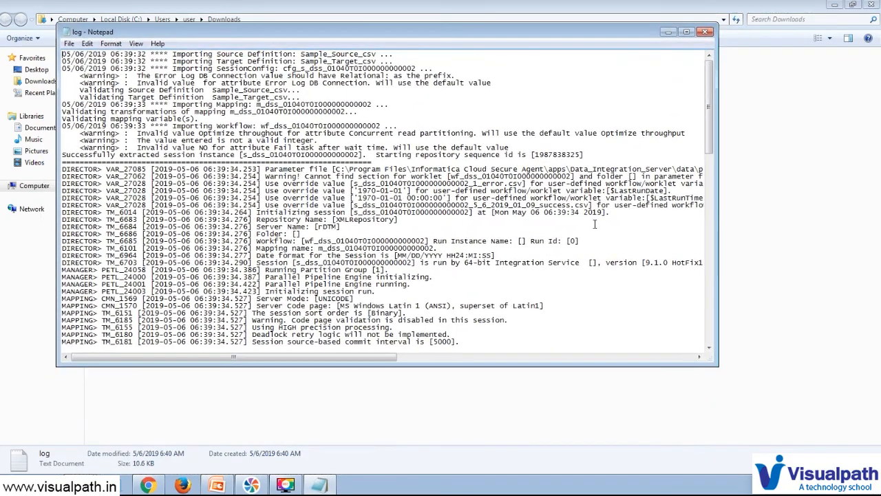
pyautogui.moveTo(711, 141); pyautogui.dragTo(713, 346)
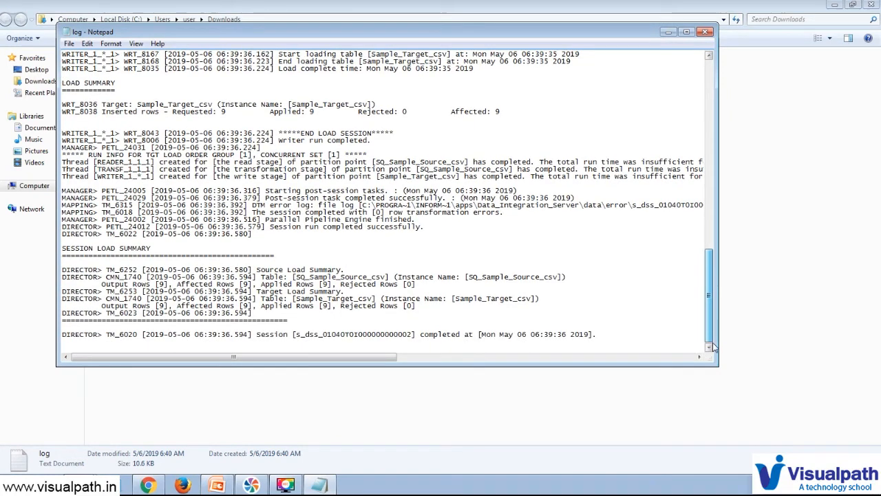
pyautogui.scroll(6, 714, 347)
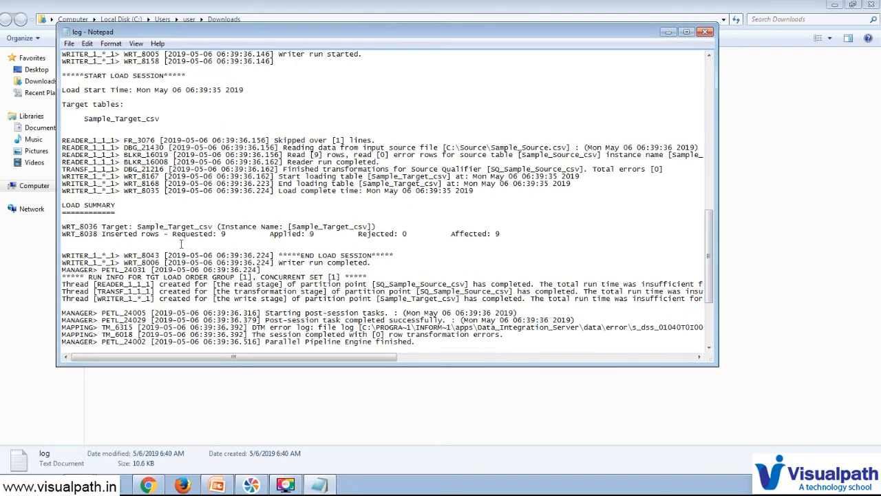
pyautogui.moveTo(172, 233); pyautogui.dragTo(234, 235)
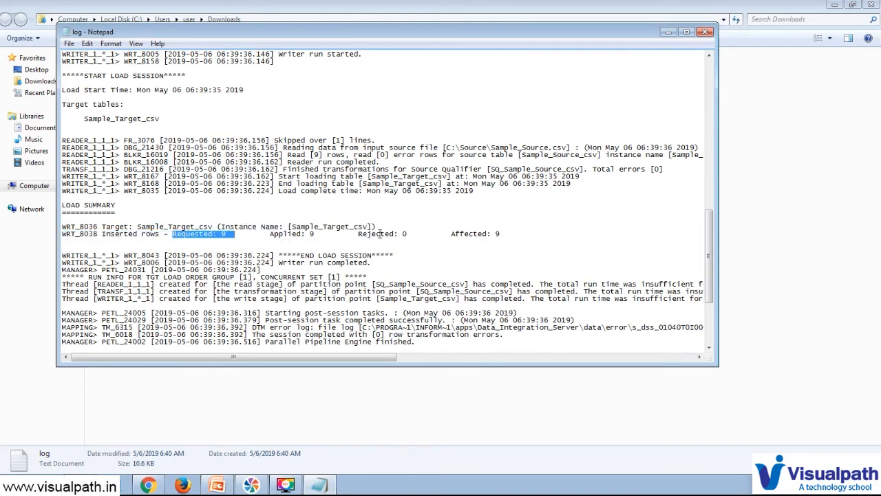
pyautogui.click(379, 234)
pyautogui.moveTo(490, 234); pyautogui.dragTo(516, 237)
pyautogui.click(560, 247)
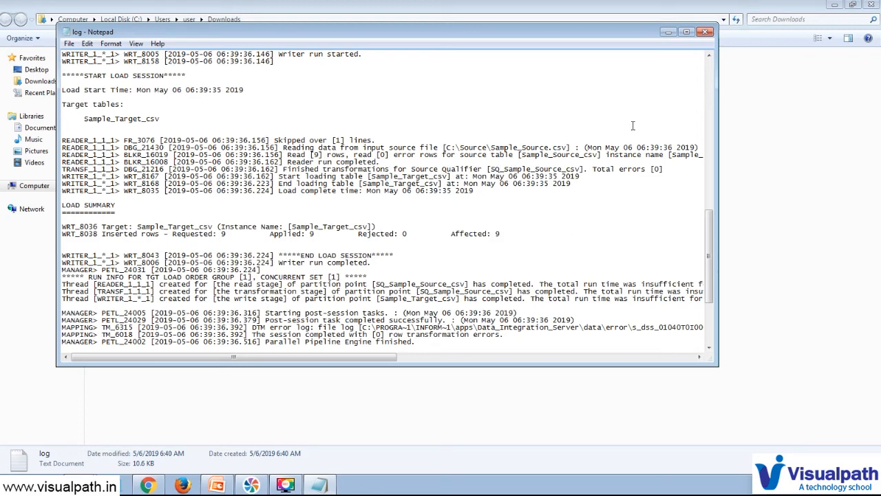
pyautogui.click(705, 32)
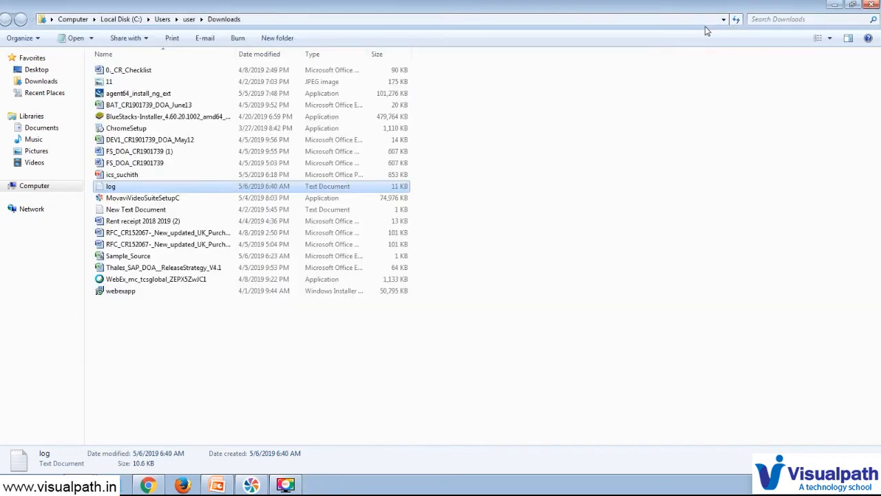
# - Refresh the Target folder, inspect the loaded employee rows in Sample_Target, and close the file
pyautogui.click(646, 161)
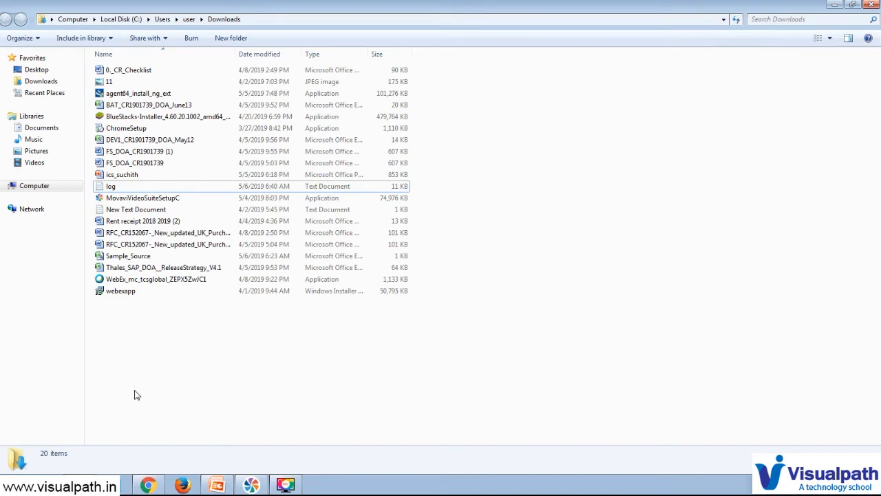
pyautogui.click(79, 485)
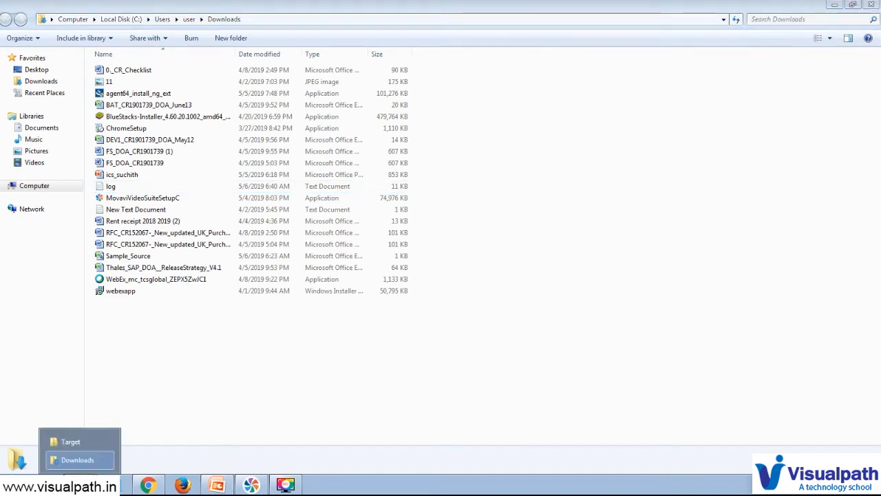
pyautogui.click(70, 441)
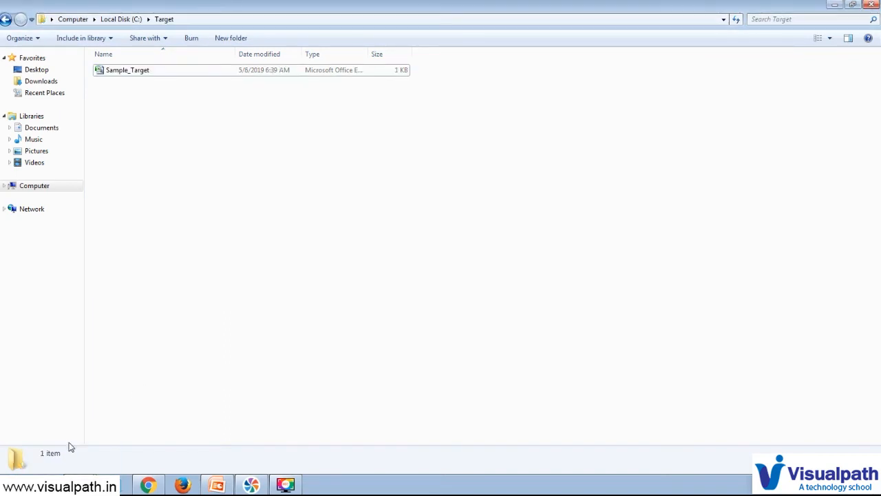
pyautogui.rightClick(358, 304)
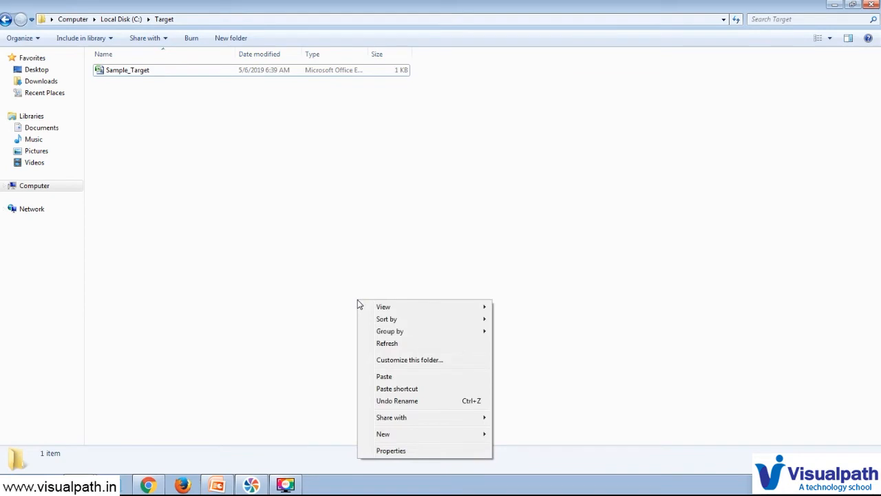
pyautogui.click(376, 344)
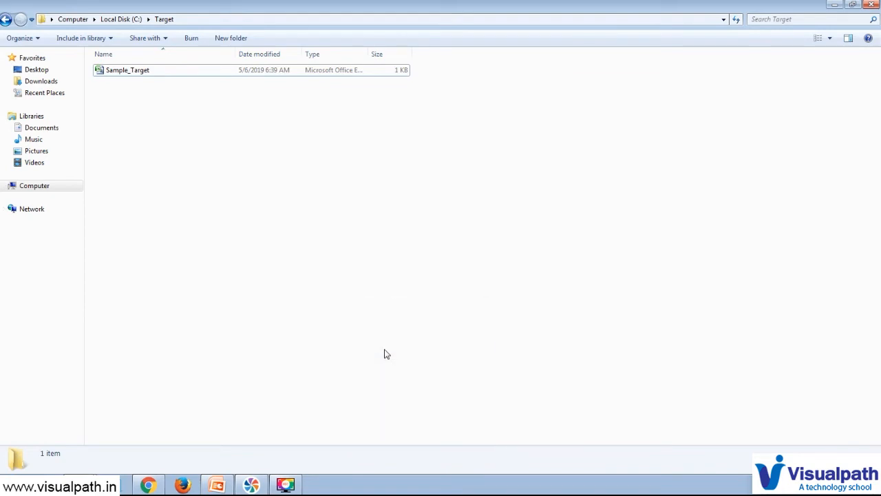
pyautogui.doubleClick(253, 74)
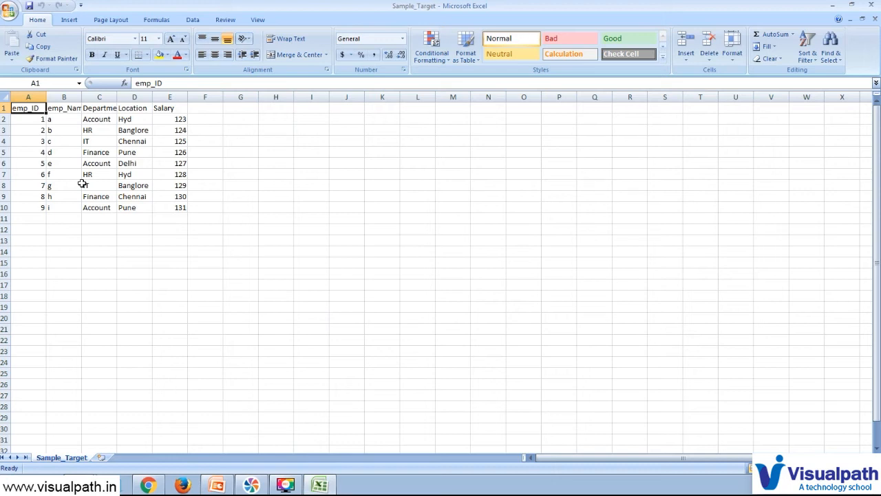
pyautogui.click(230, 233)
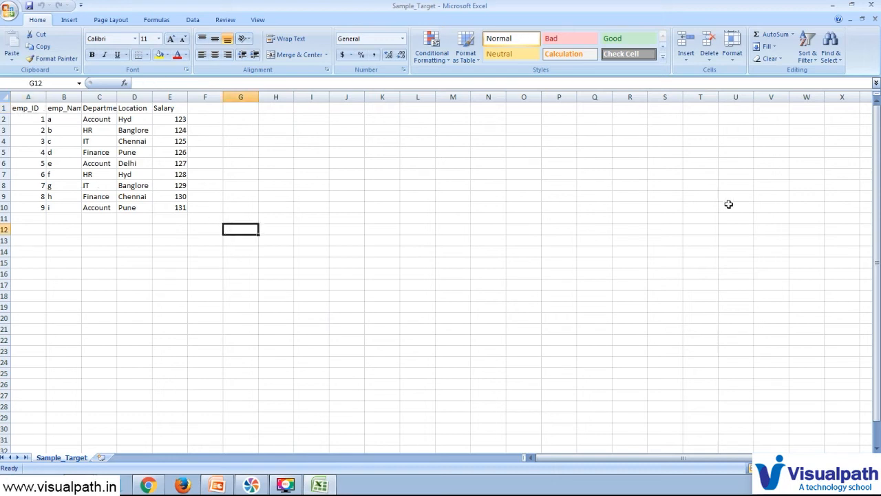
pyautogui.click(874, 5)
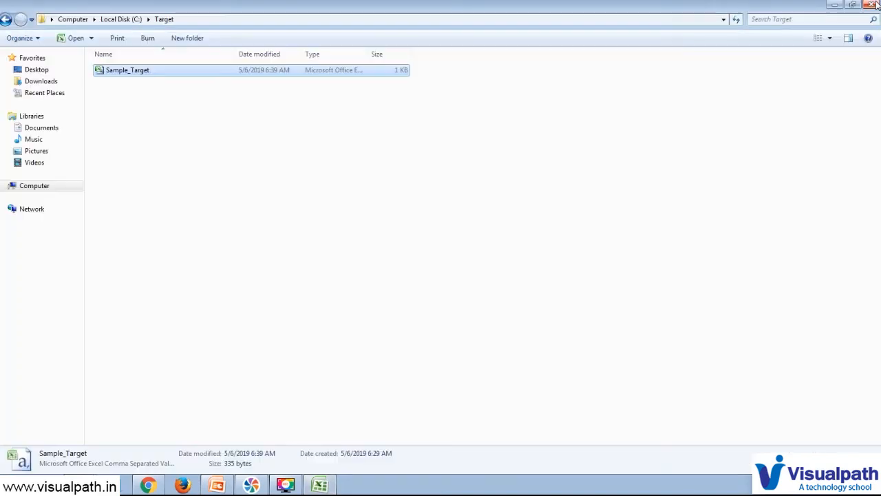
# - Open Sample_Source from the Source folder on drive C to compare its rows with the target data
pyautogui.click(657, 170)
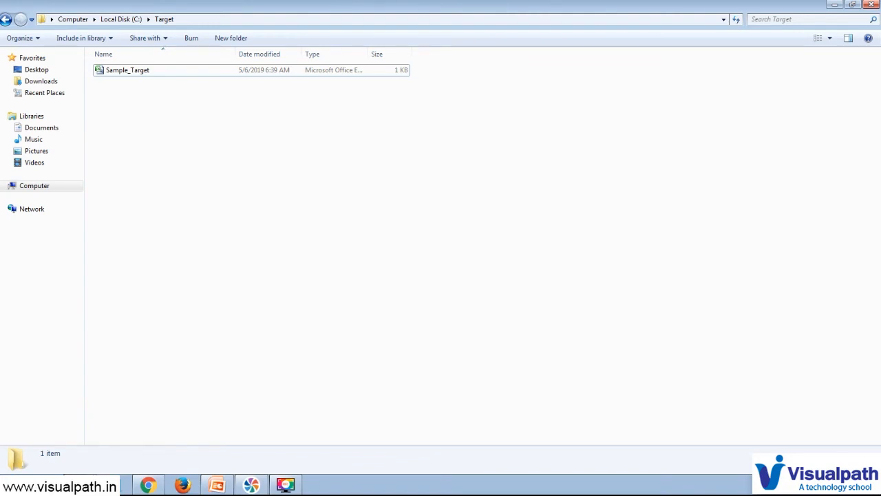
pyautogui.click(16, 460)
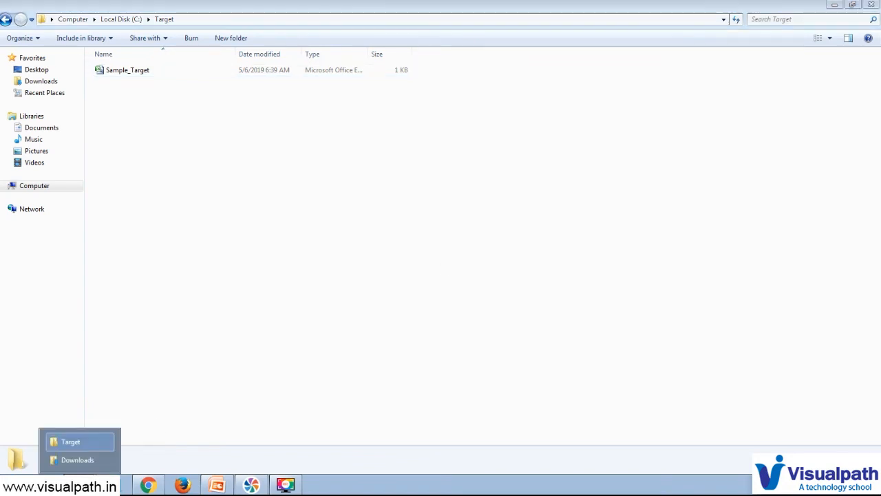
pyautogui.click(267, 247)
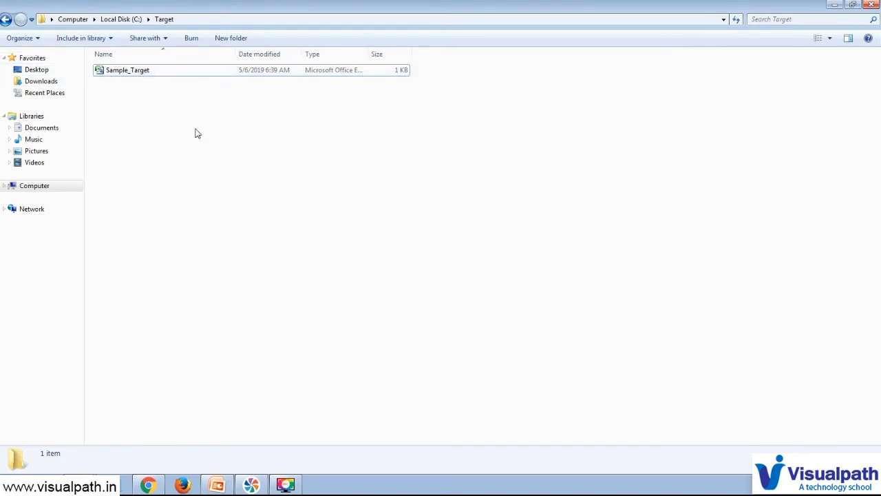
pyautogui.press('BackSpace')
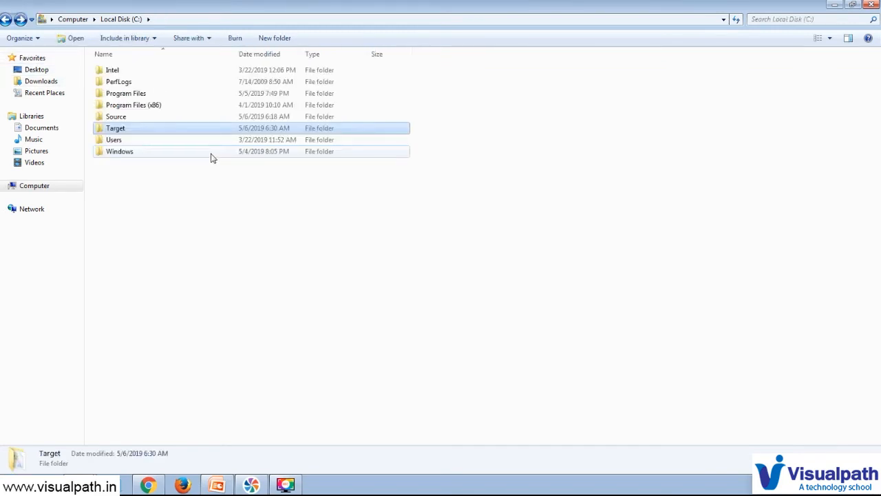
pyautogui.doubleClick(171, 118)
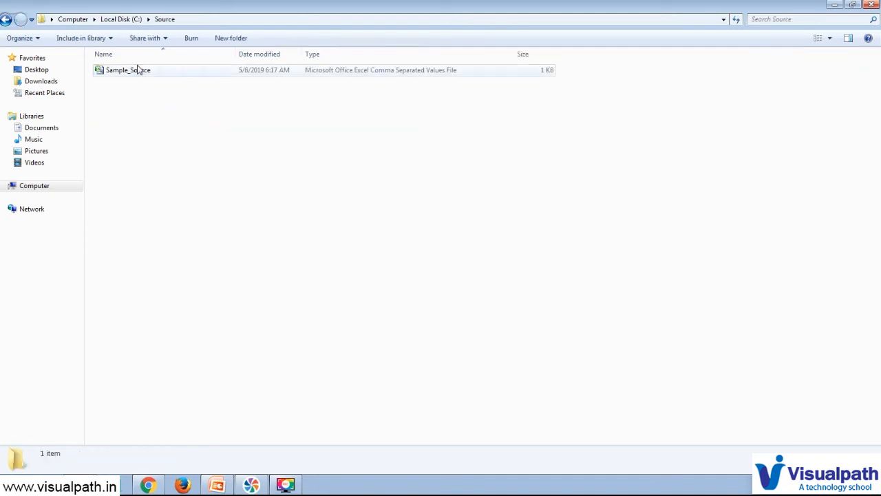
pyautogui.doubleClick(139, 70)
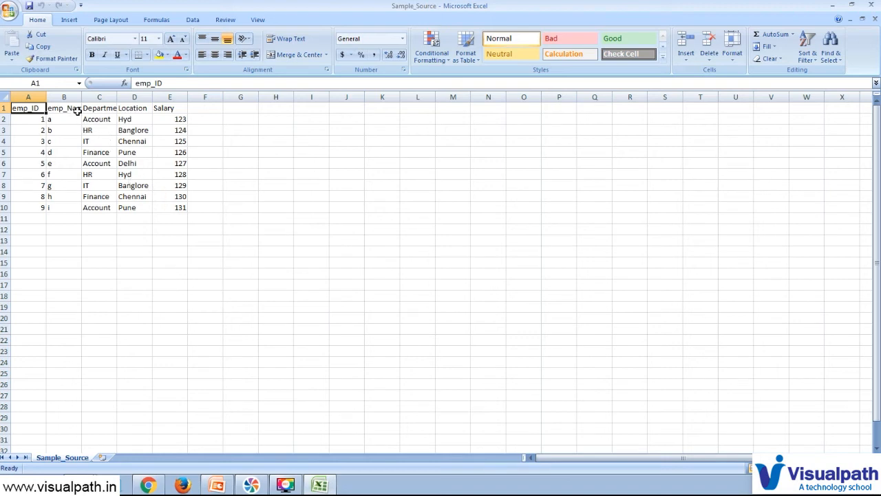
# - Auto-fit the column widths in Sample_Source and rename the emp_Name header in B1 to fst_Name
pyautogui.click(5, 97)
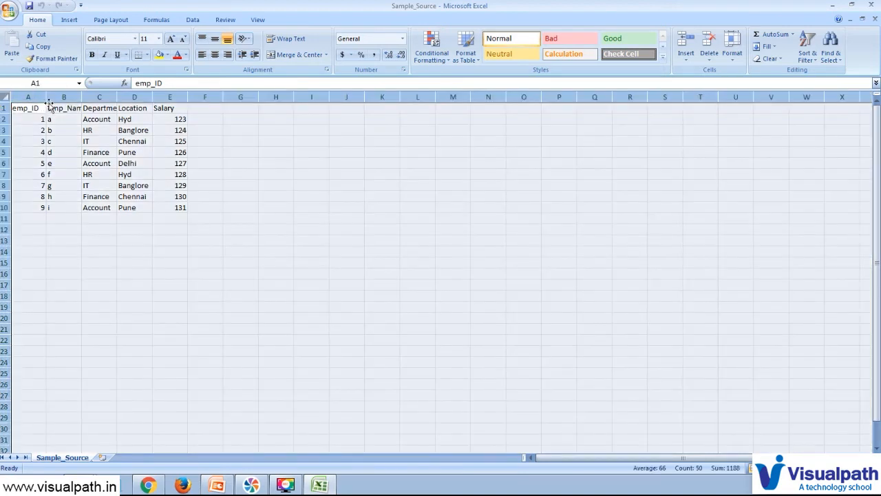
pyautogui.doubleClick(42, 98)
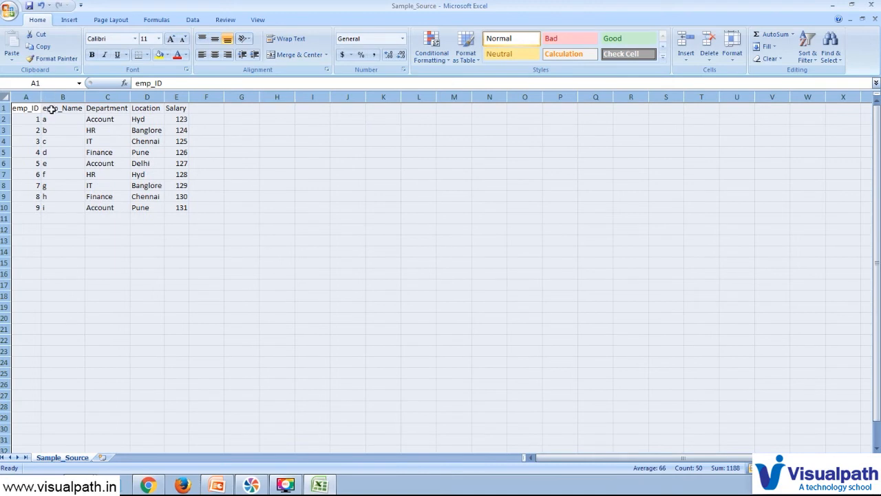
pyautogui.click(51, 110)
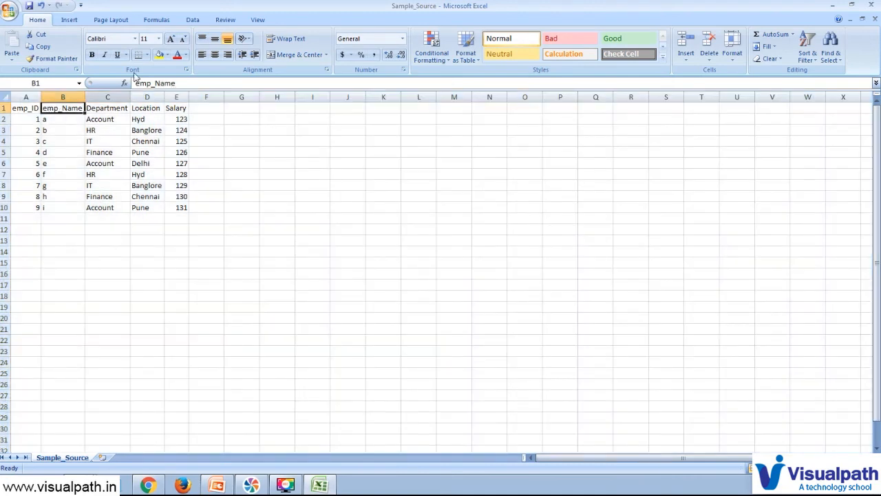
pyautogui.moveTo(151, 83); pyautogui.dragTo(126, 84)
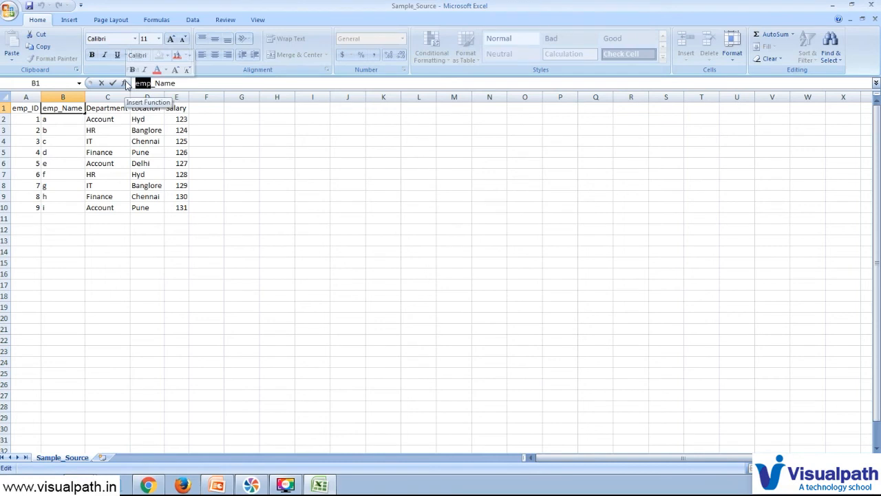
pyautogui.write('fst')
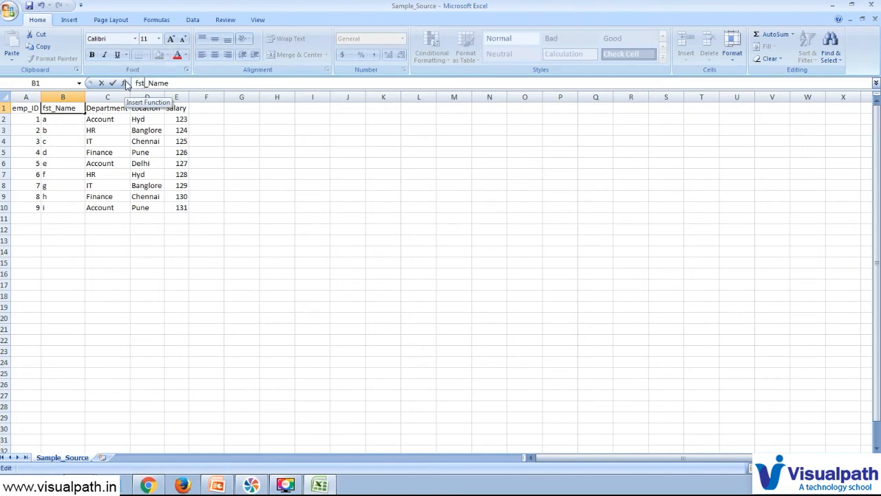
pyautogui.click(240, 120)
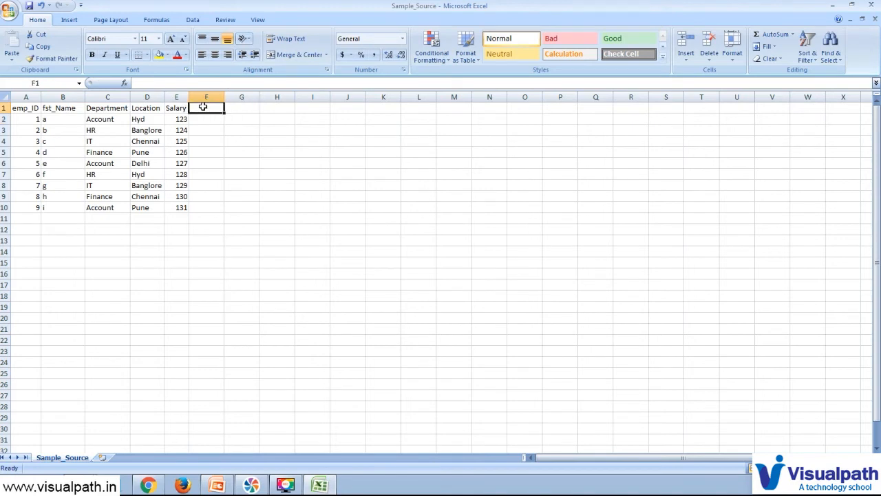
# - Add a last_name header in F1 and fill F2 to F10 with d, f, c, v, g, we, t, s and f
pyautogui.write('last_name')
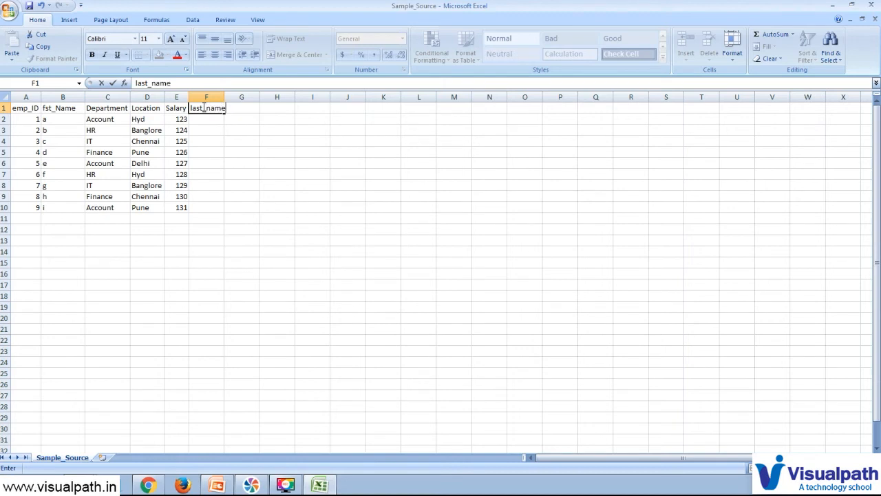
pyautogui.click(231, 161)
pyautogui.click(201, 119)
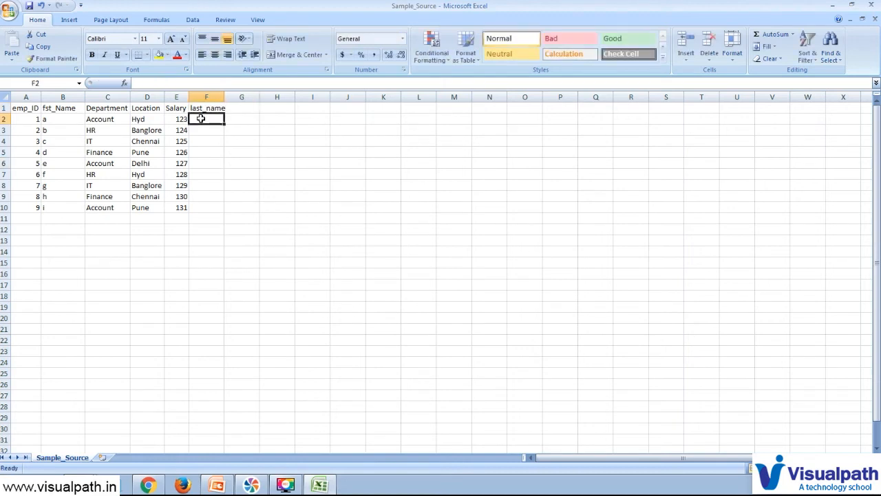
pyautogui.write('d')
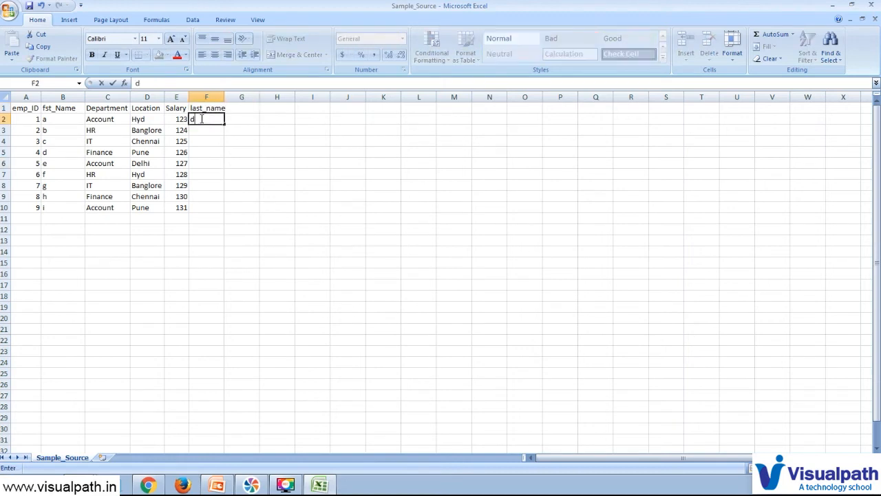
pyautogui.press('Return')
pyautogui.write('f')
pyautogui.press('Return')
pyautogui.write('c')
pyautogui.press('Return')
pyautogui.write('v')
pyautogui.press('Return')
pyautogui.write('g')
pyautogui.press('Return')
pyautogui.write('we')
pyautogui.press('Return')
pyautogui.write('t')
pyautogui.press('Return')
pyautogui.write('s')
pyautogui.press('Return')
pyautogui.write('f')
pyautogui.press('Return')
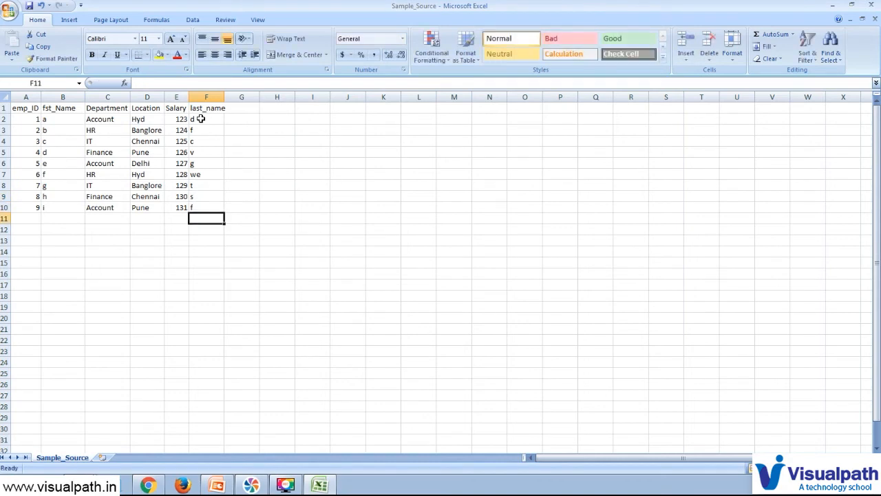
pyautogui.press('BackSpace')
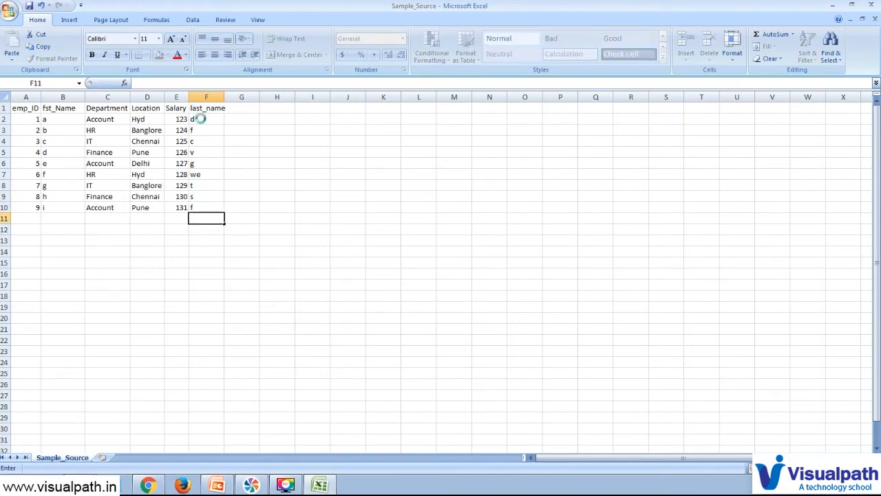
# - Save Sample_Source in CSV format over the existing file in the Source folder and close the workbook
pyautogui.hotkey('ctrl', 's')
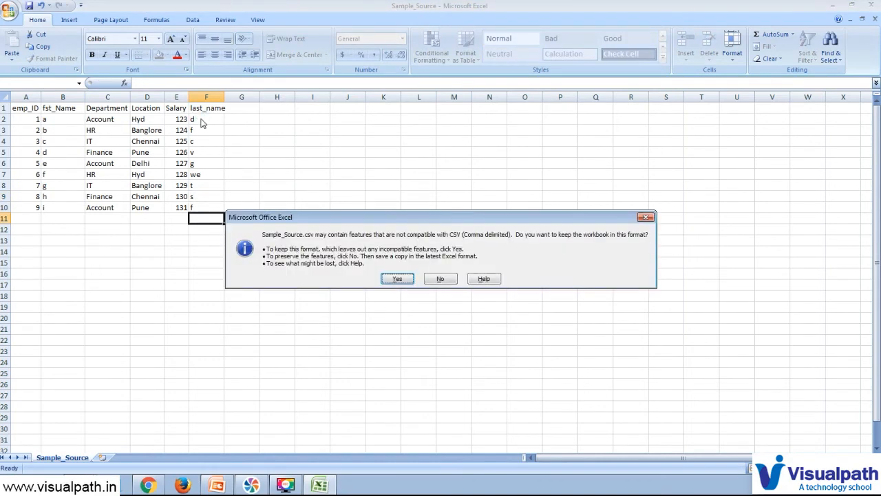
pyautogui.click(403, 278)
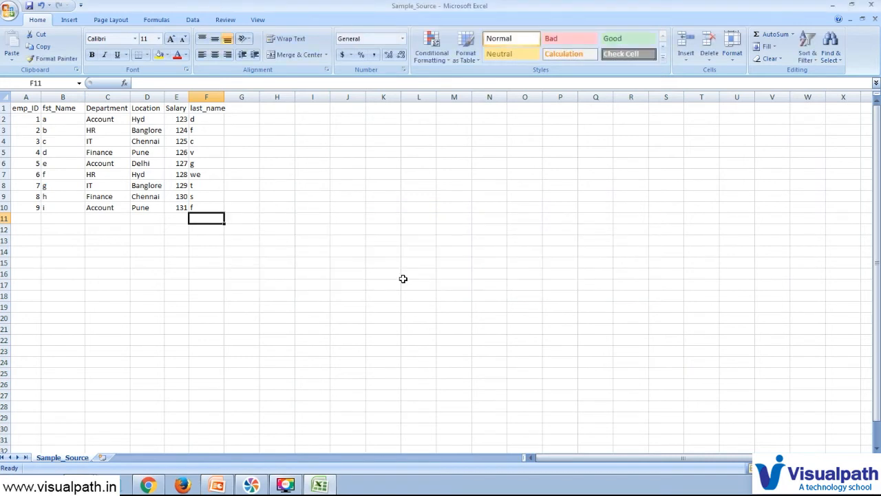
pyautogui.click(518, 265)
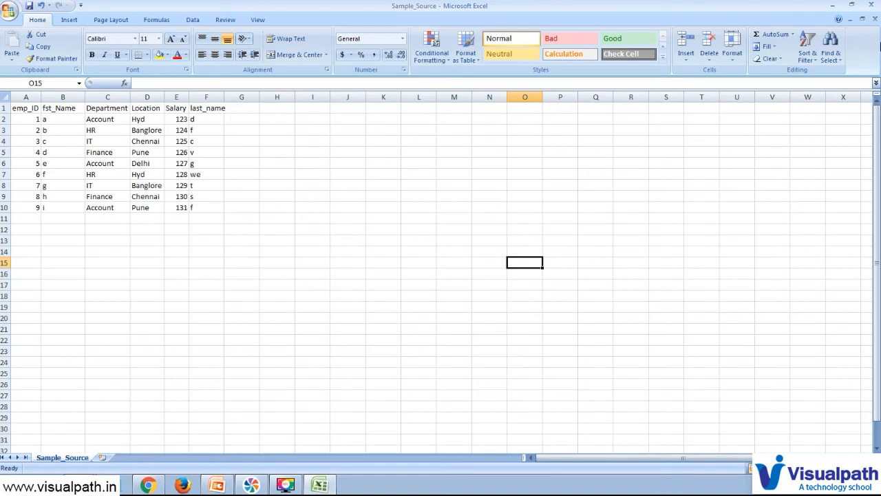
pyautogui.click(872, 6)
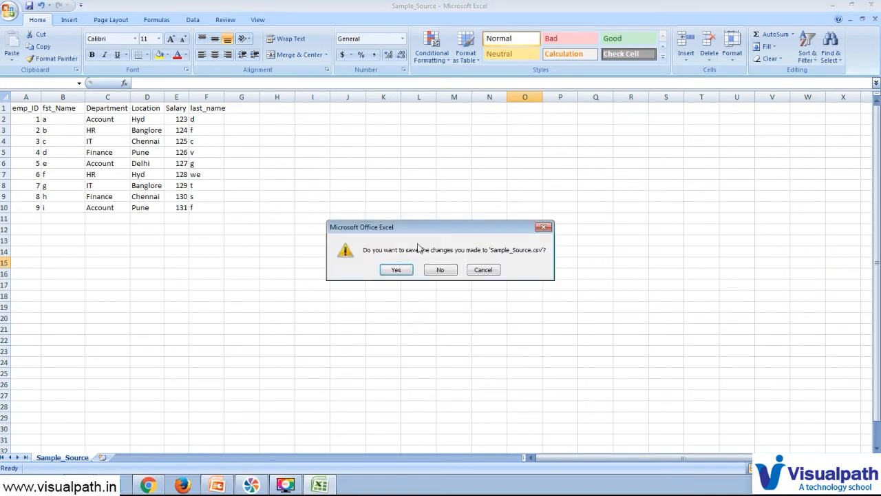
pyautogui.click(396, 270)
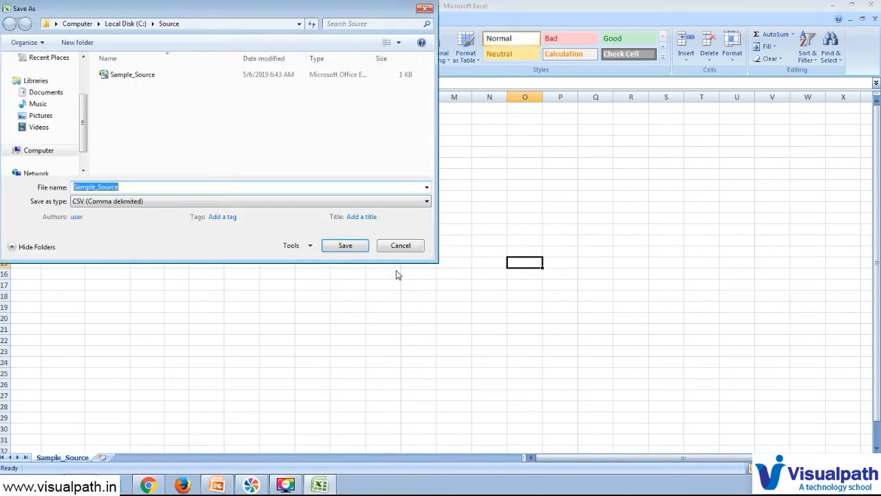
pyautogui.click(348, 249)
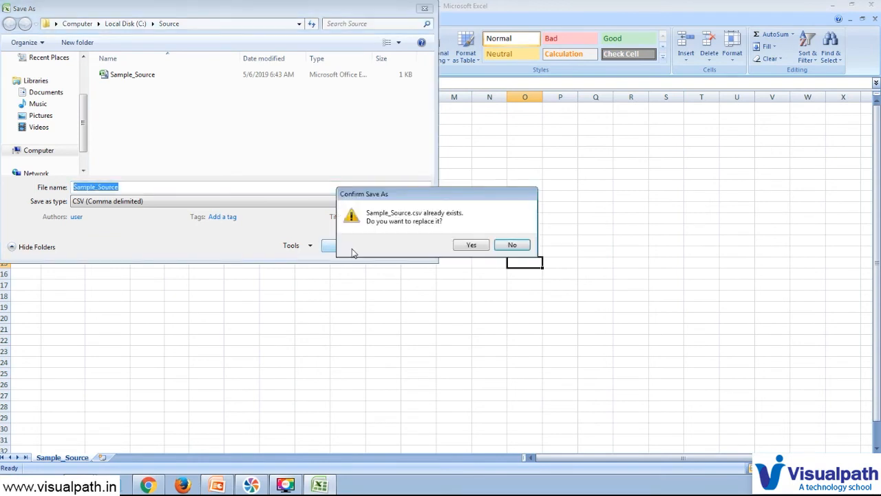
pyautogui.click(471, 245)
pyautogui.click(398, 278)
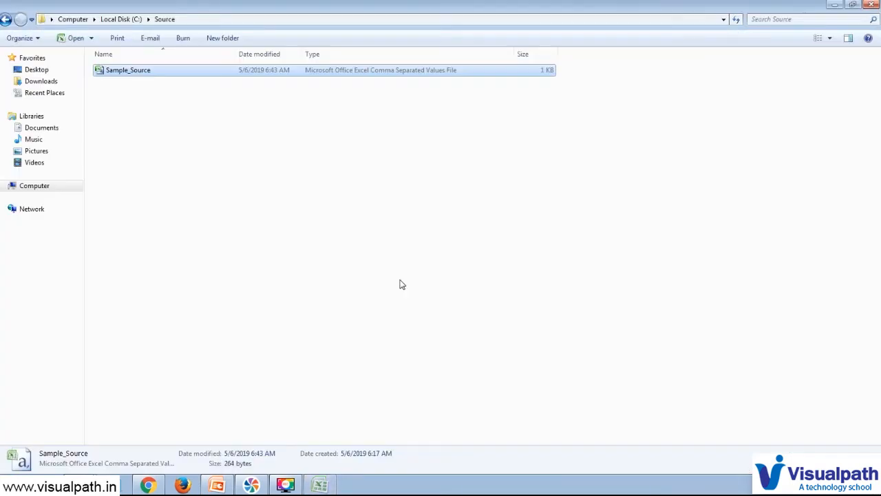
# - Refresh the Source folder and open Sample_Target from the Target folder on drive C
pyautogui.rightClick(349, 257)
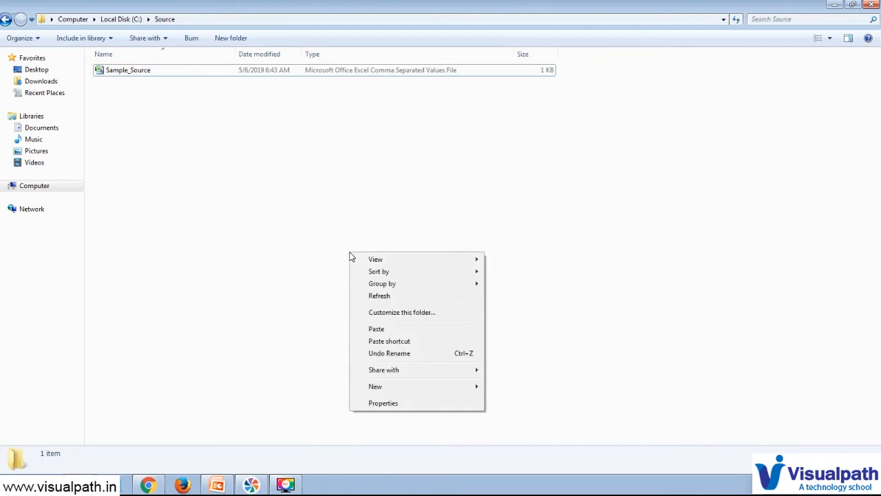
pyautogui.click(376, 297)
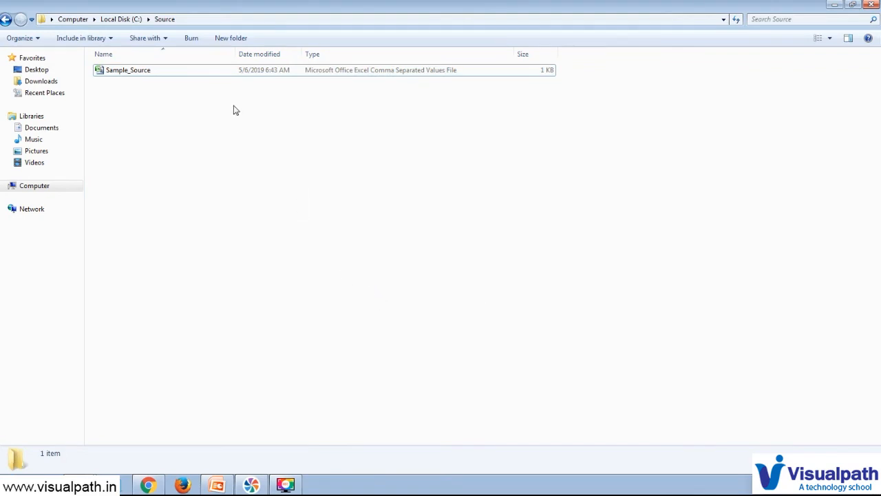
pyautogui.press('BackSpace')
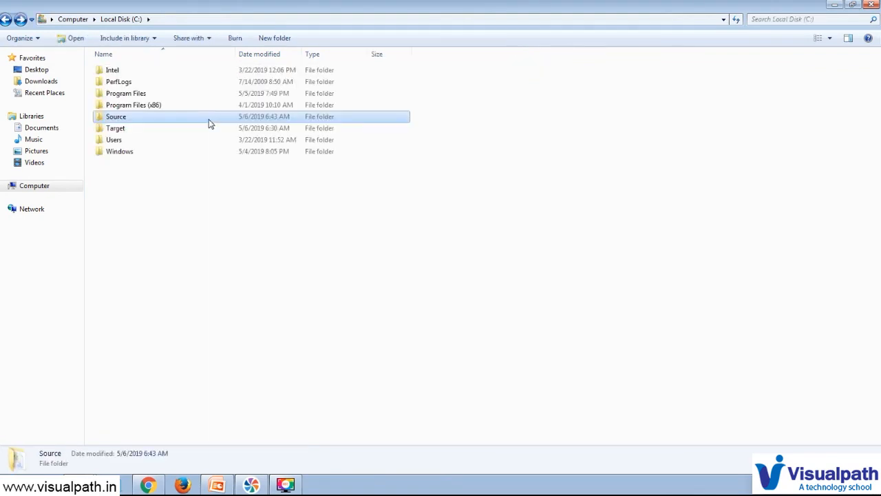
pyautogui.doubleClick(196, 129)
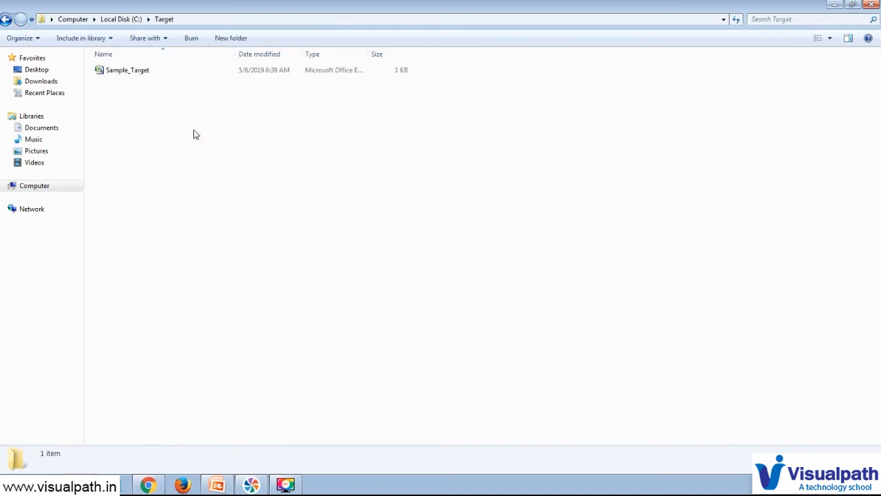
pyautogui.doubleClick(154, 71)
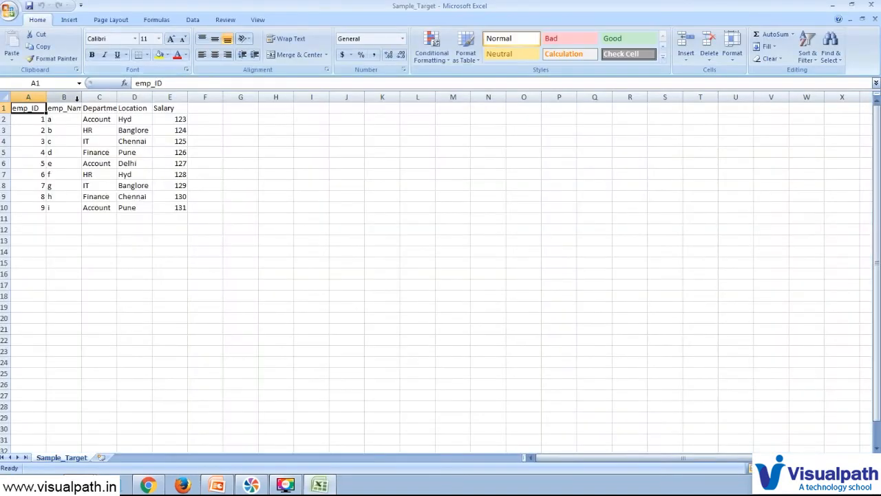
# - Widen column B in Sample_Target and rename the emp_Name header in B1 to full_Name
pyautogui.moveTo(82, 101); pyautogui.dragTo(161, 101)
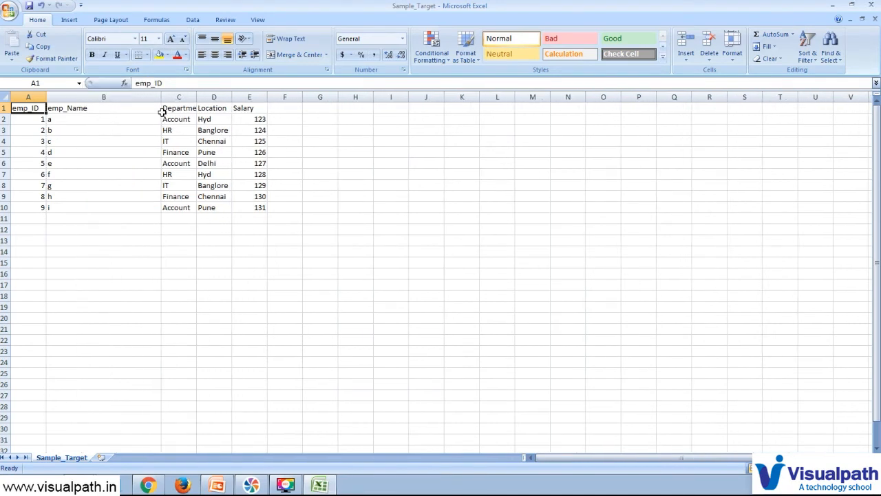
pyautogui.click(106, 108)
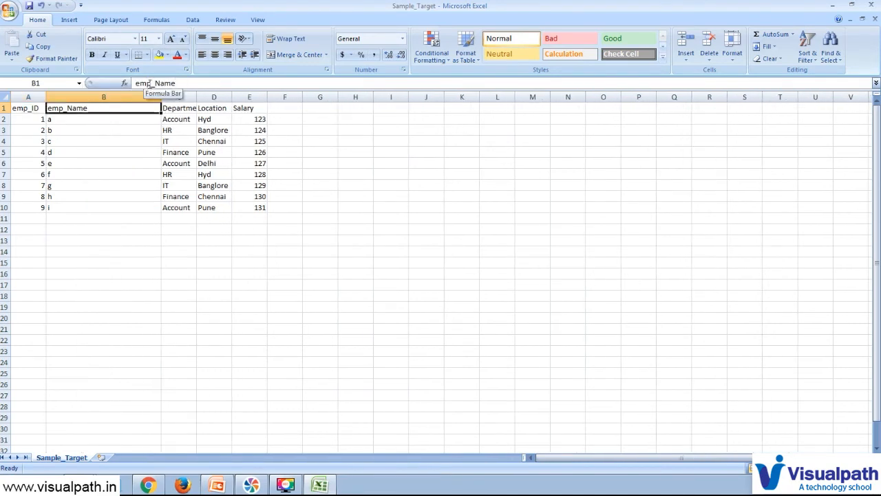
pyautogui.moveTo(151, 82); pyautogui.dragTo(125, 83)
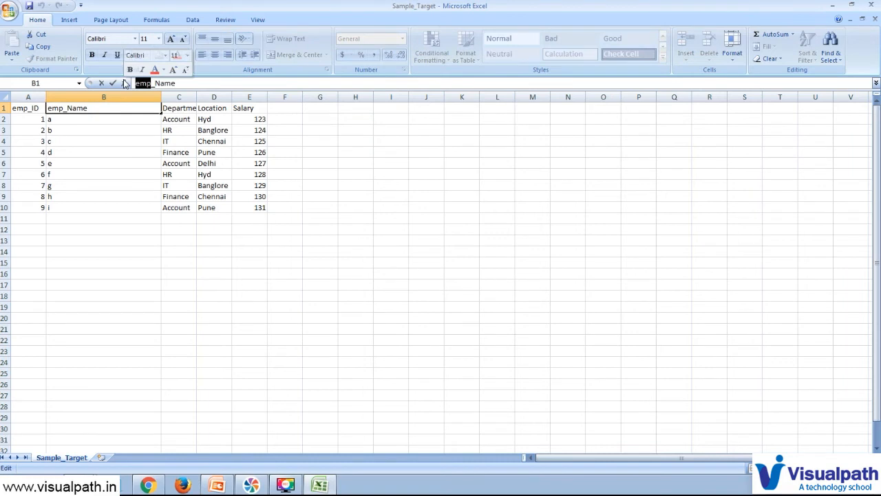
pyautogui.write('full')
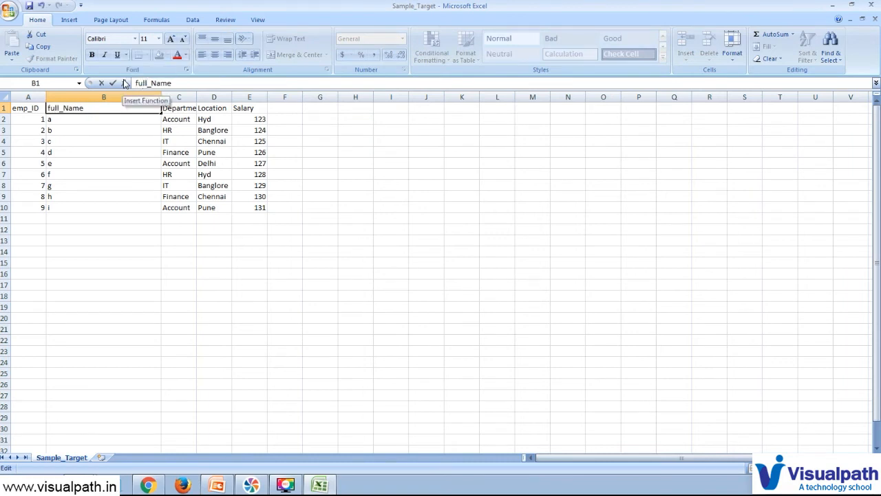
pyautogui.click(121, 161)
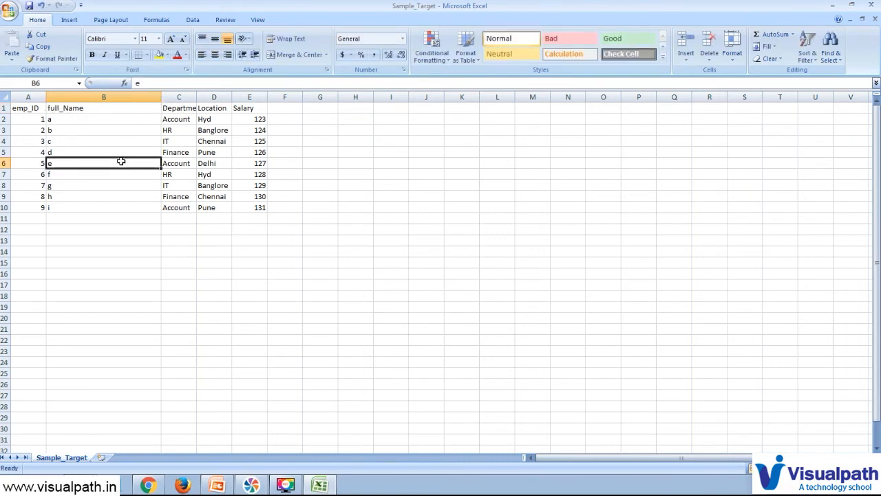
# - Save Sample_Target in CSV format in the Target folder, then close the workbook and Excel
pyautogui.hotkey('ctrl', 's')
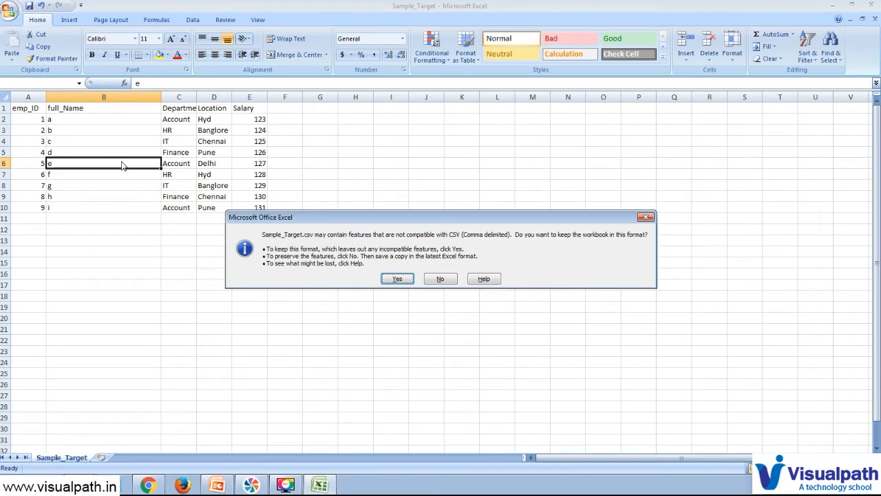
pyautogui.click(397, 278)
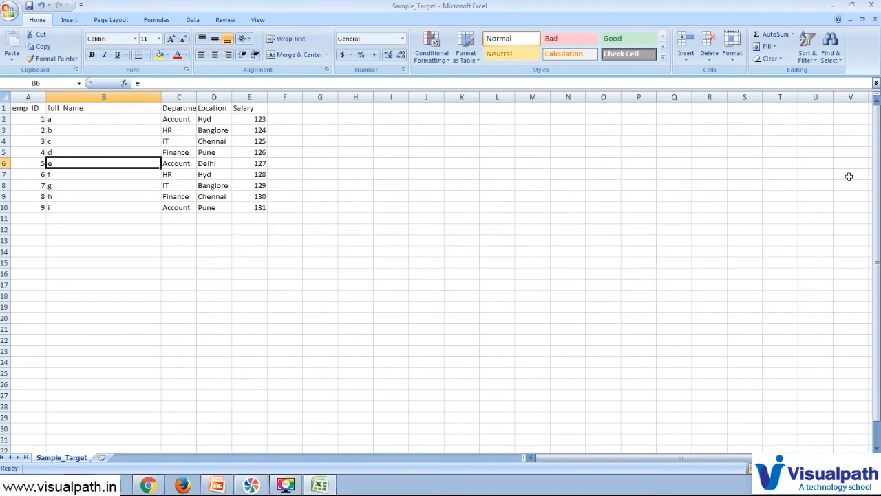
pyautogui.click(875, 19)
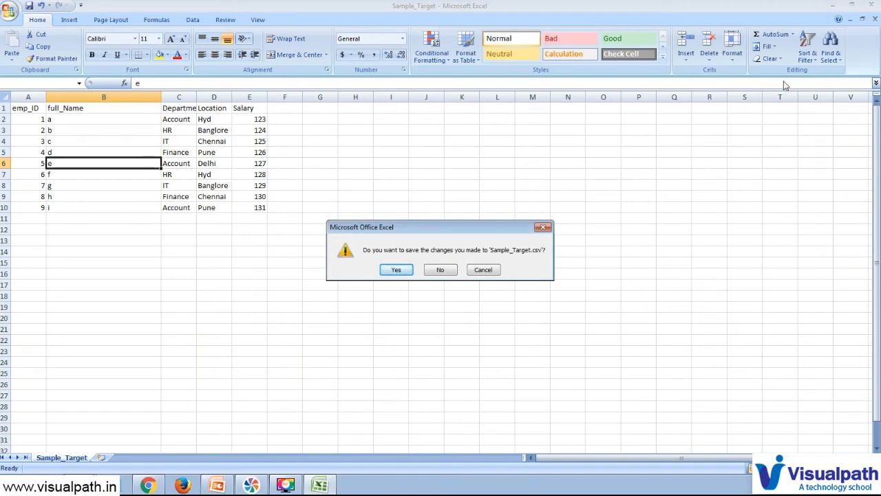
pyautogui.click(396, 269)
pyautogui.click(398, 278)
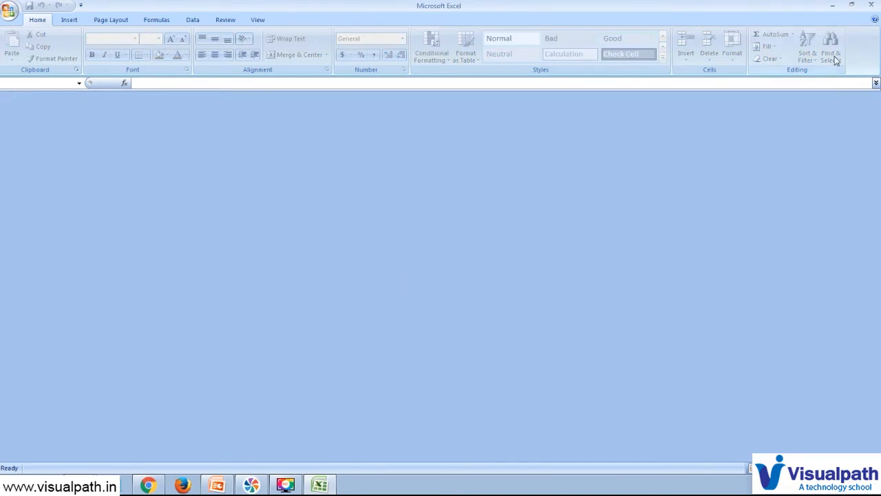
pyautogui.click(872, 5)
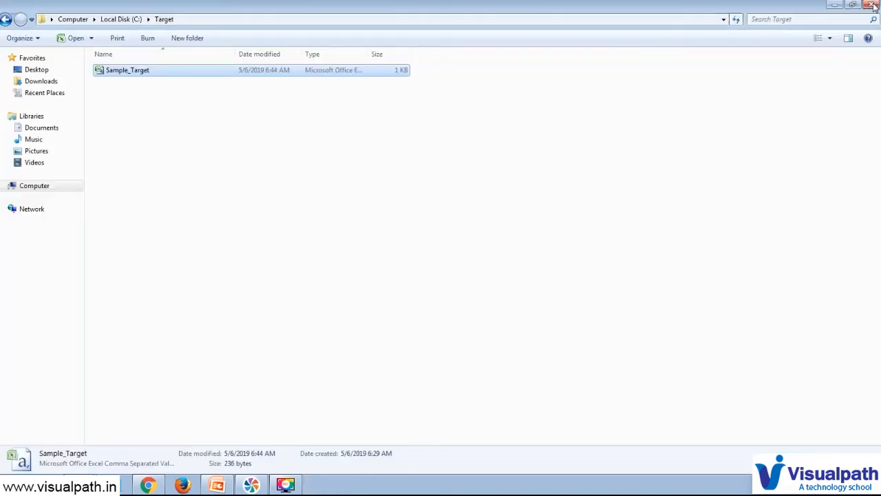
# - Reopen Sample_Target from the Target folder to check its saved headers and rows
pyautogui.click(597, 241)
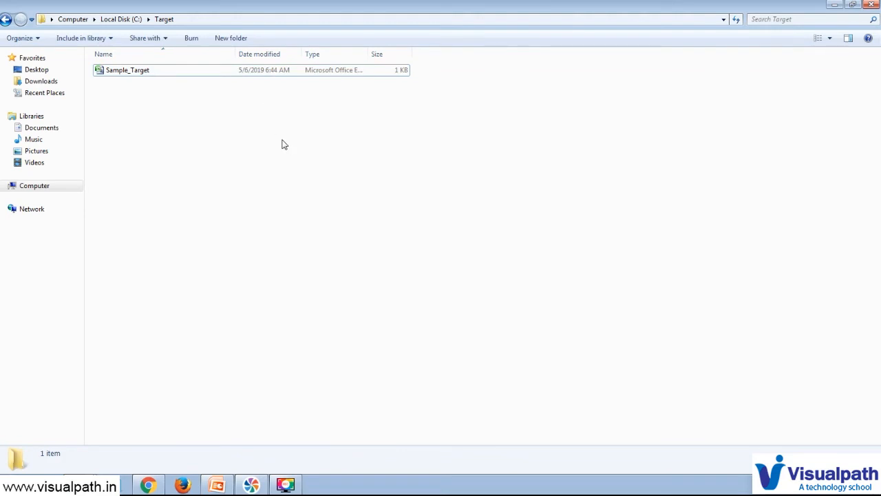
pyautogui.doubleClick(280, 72)
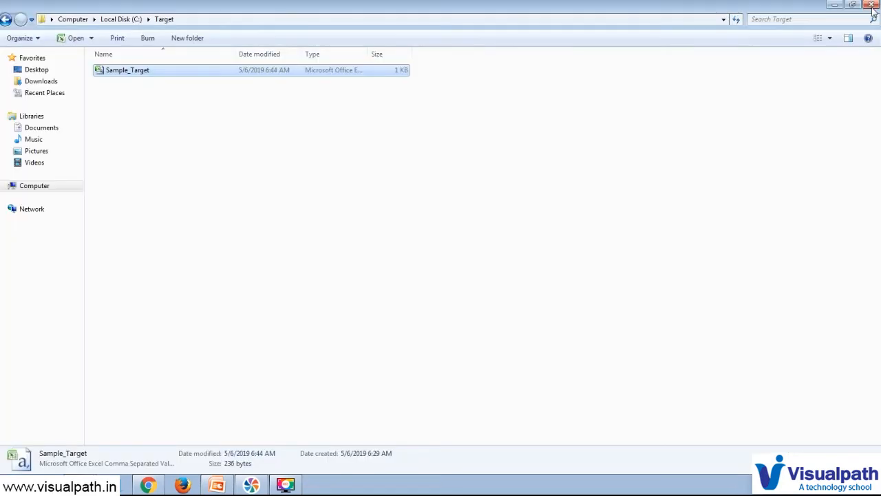
# - Close Sample_Target, switch to Informatica Cloud, and close the DSS-ff-ff-1 job details and the DSS-ff-ff task
pyautogui.click(873, 6)
pyautogui.click(654, 180)
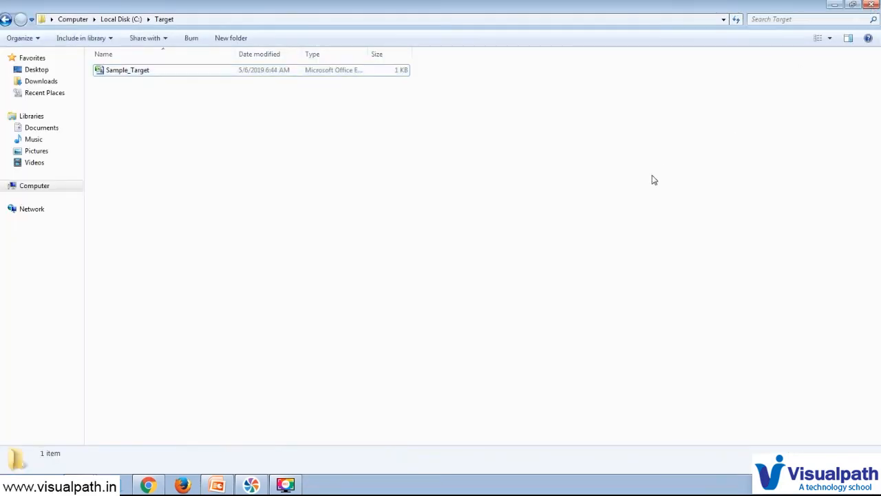
pyautogui.click(149, 485)
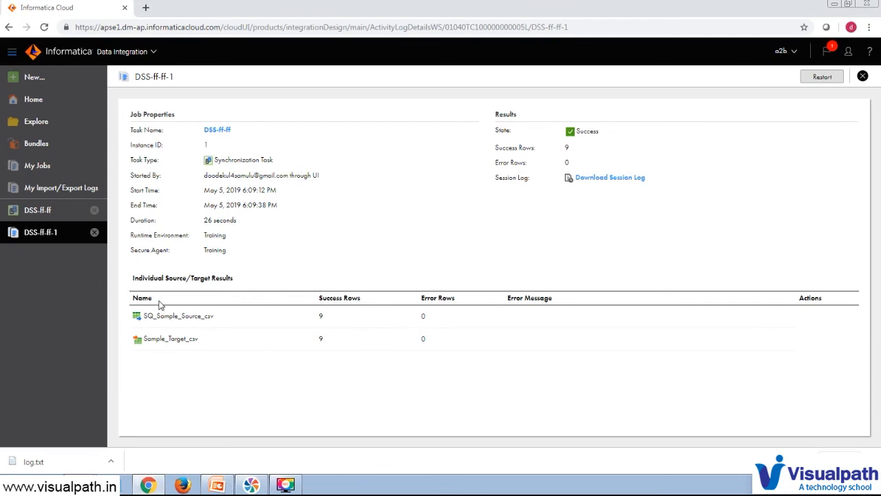
pyautogui.click(94, 232)
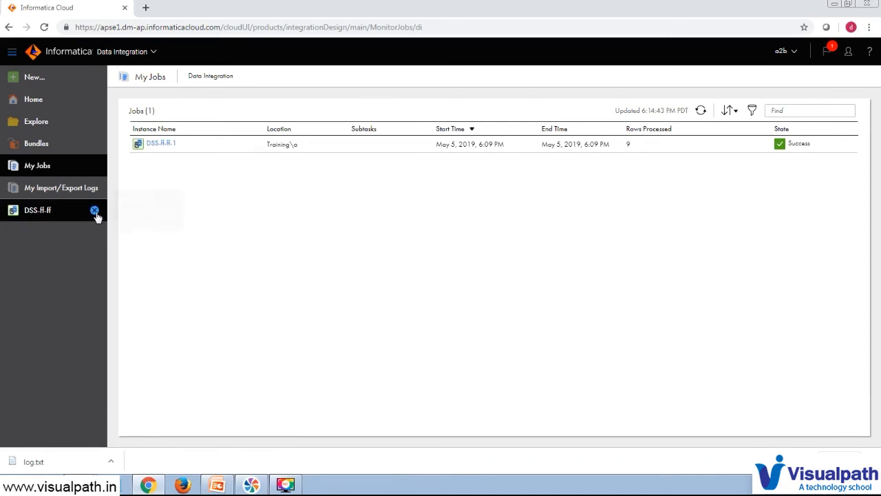
pyautogui.click(94, 211)
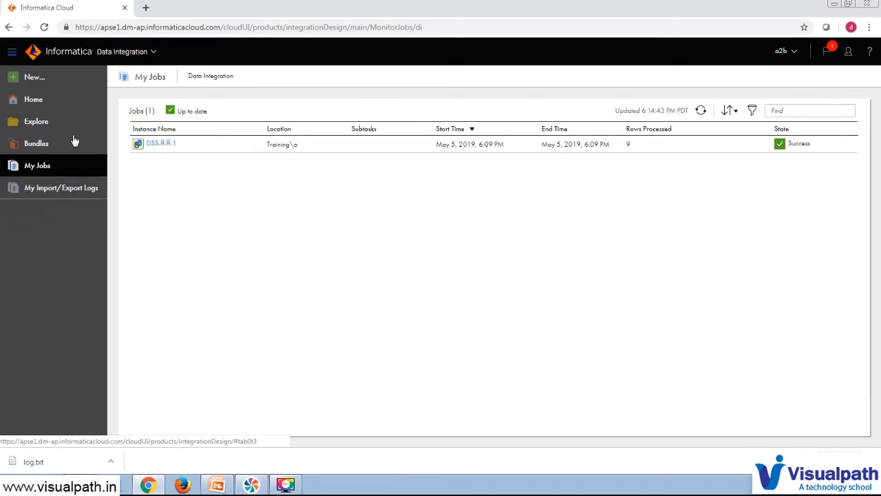
# - Create a new asset of type Synchronization Task
pyautogui.click(34, 78)
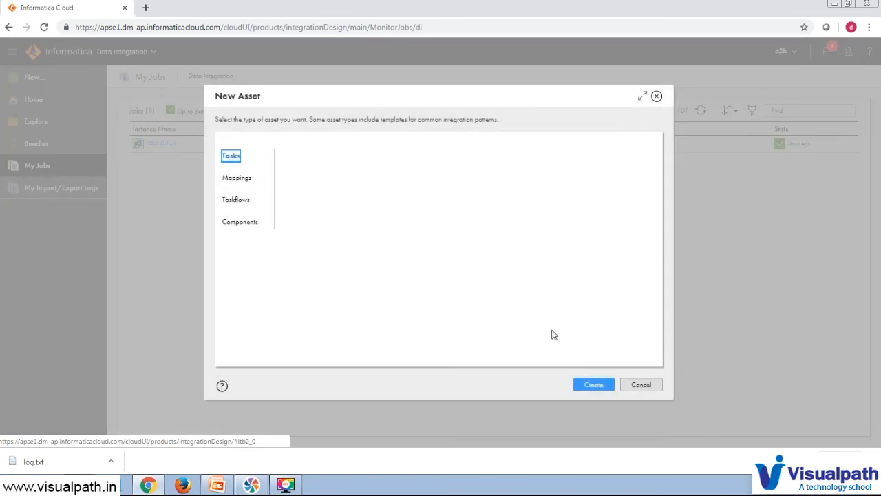
pyautogui.click(595, 385)
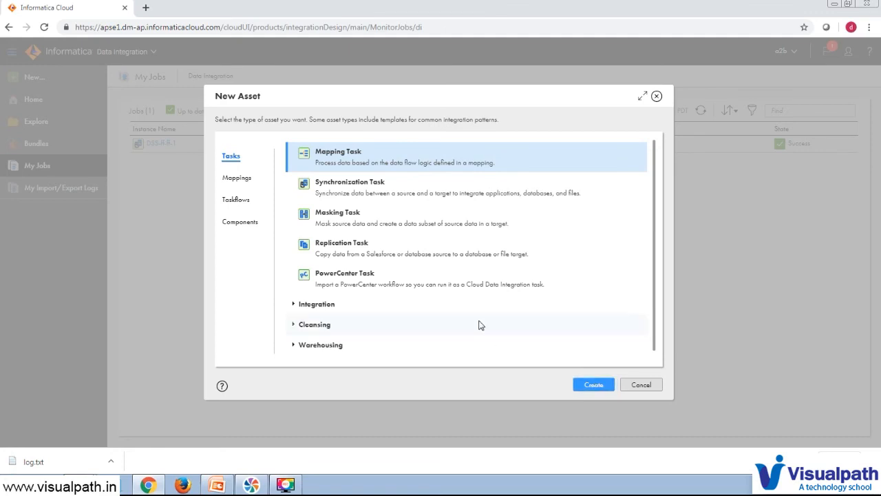
pyautogui.click(396, 187)
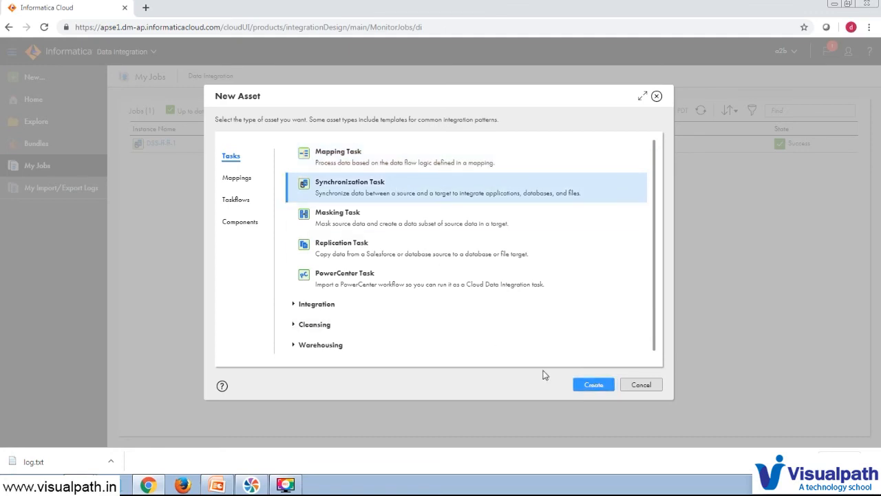
pyautogui.click(594, 386)
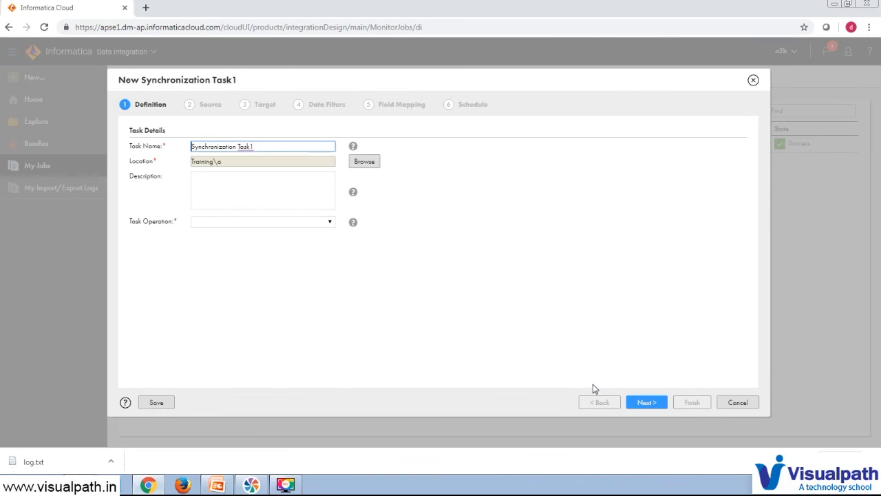
# - Name the task DSS-ff-ff-filter-exp, set its operation to Insert, and proceed to the source definition
pyautogui.moveTo(261, 145); pyautogui.dragTo(183, 137)
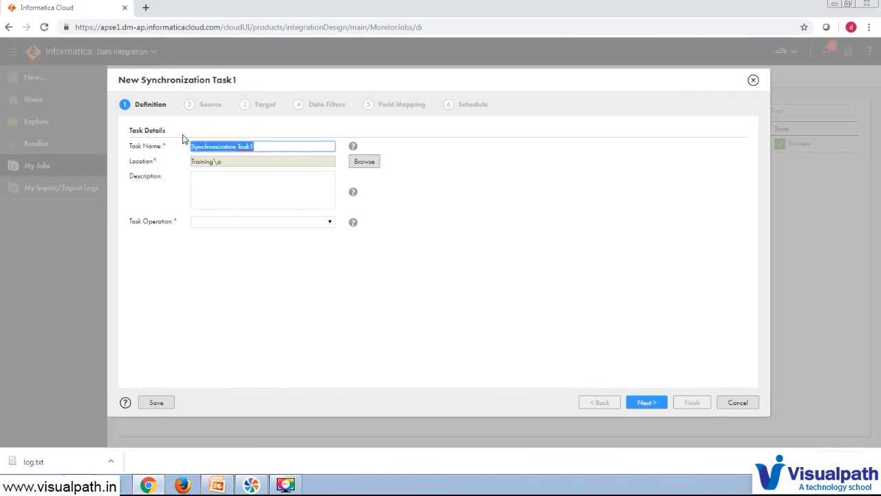
pyautogui.write('D')
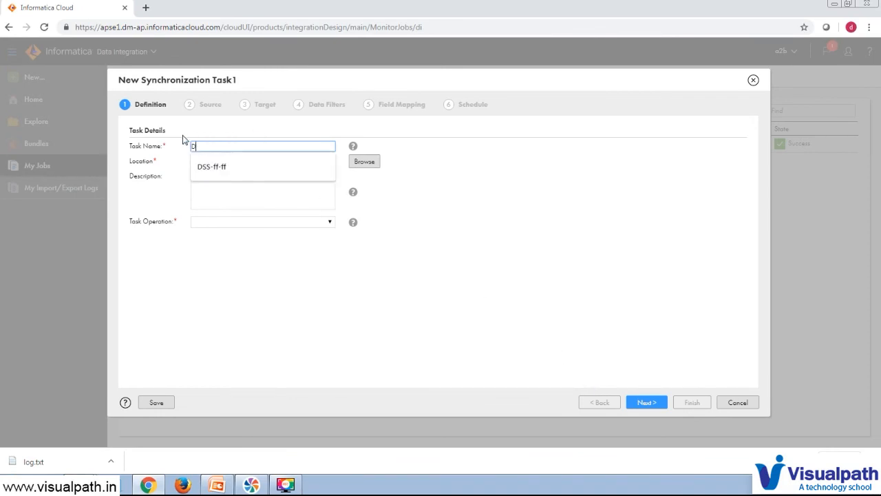
pyautogui.write('SS-ff')
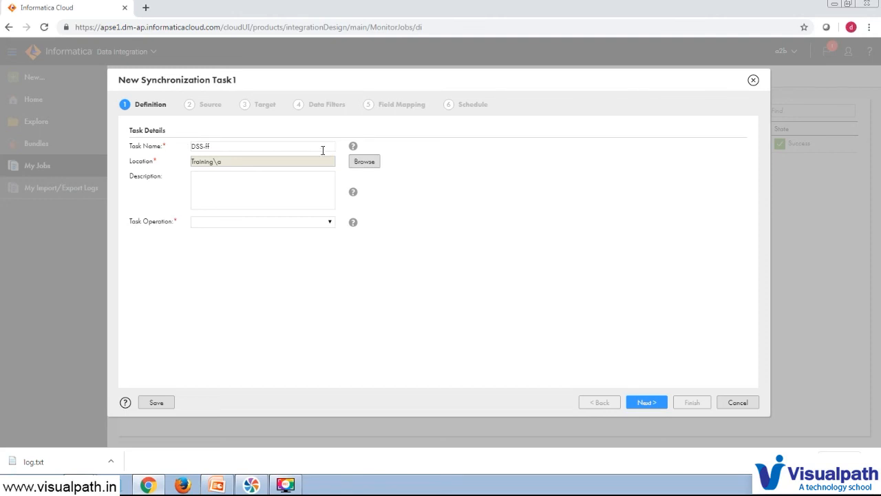
pyautogui.click(294, 147)
pyautogui.write('-ff-filter-exp')
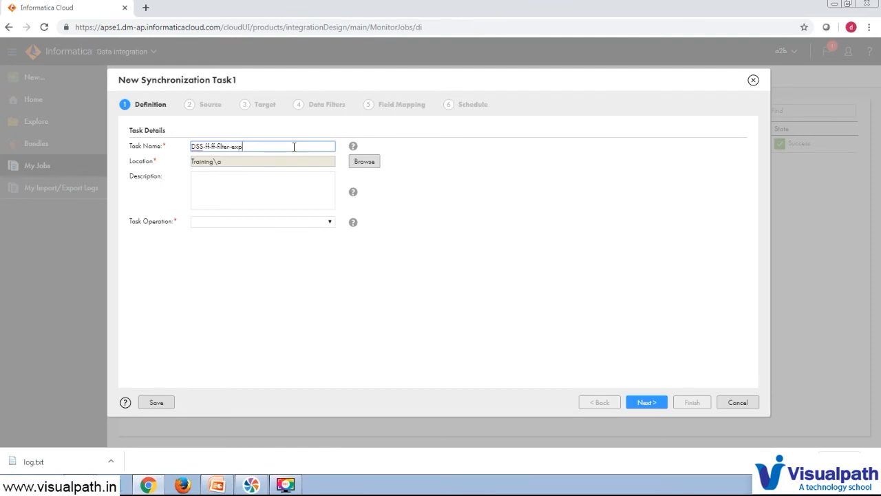
pyautogui.click(309, 262)
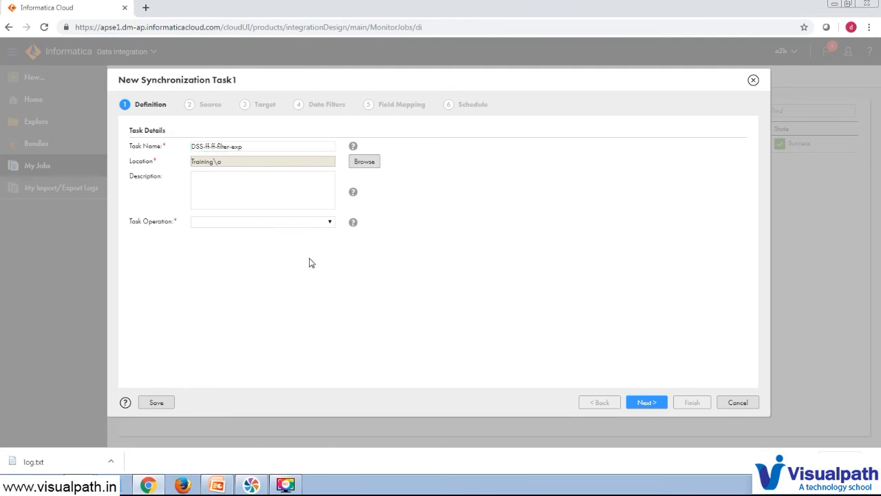
pyautogui.click(327, 222)
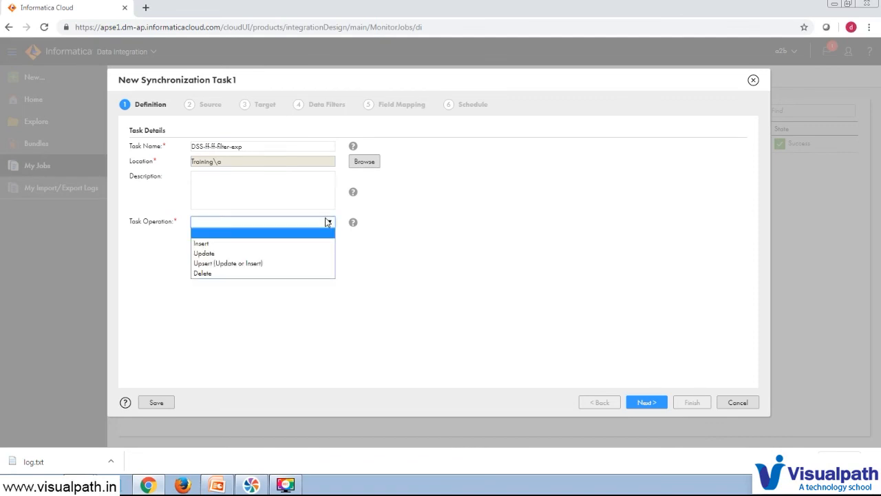
pyautogui.click(322, 243)
pyautogui.click(329, 260)
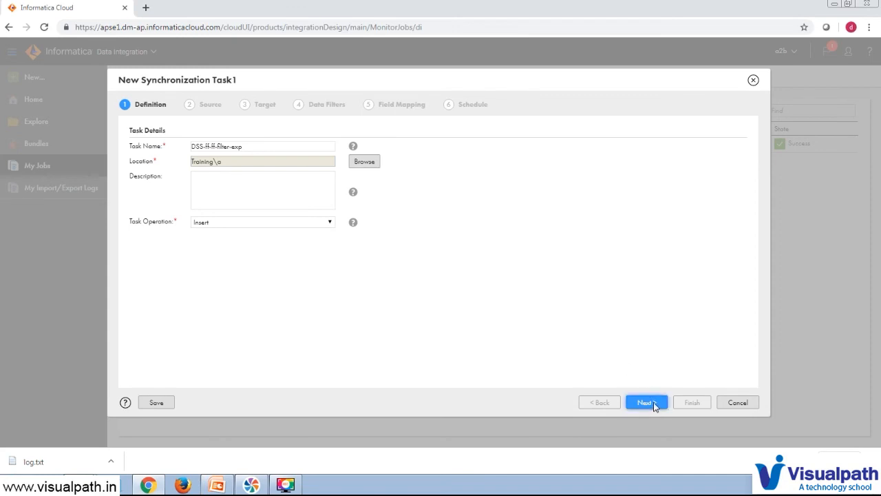
pyautogui.click(649, 404)
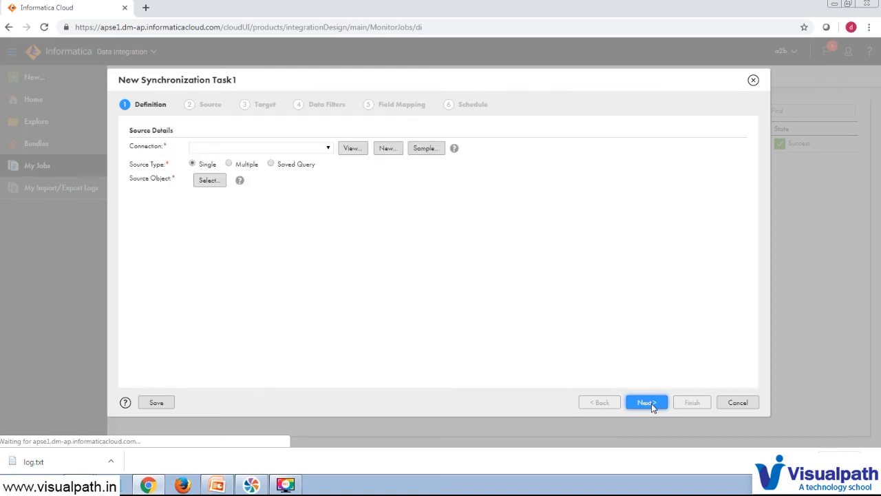
# - Set the source connection to SRC-FLATFILE with Sample_Source.csv as the source object, and proceed to the target definition
pyautogui.click(325, 149)
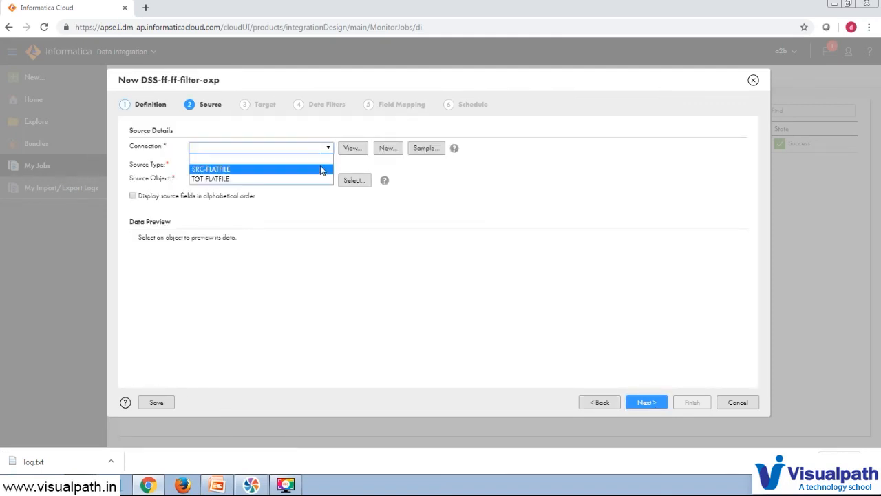
pyautogui.click(320, 169)
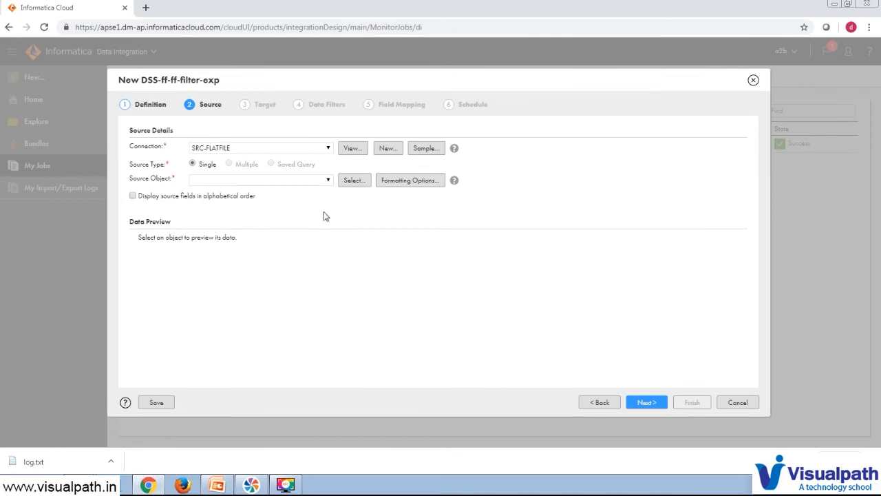
pyautogui.click(319, 181)
pyautogui.click(319, 203)
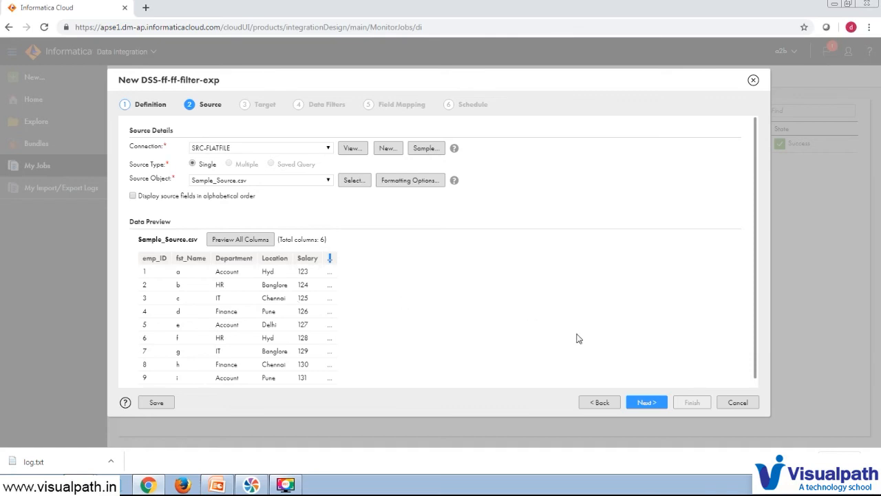
pyautogui.click(648, 404)
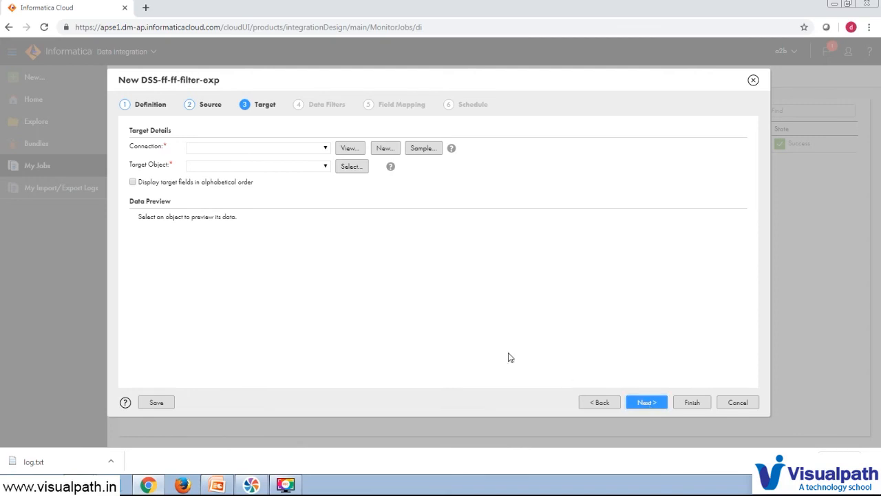
# - Set the target connection to TGT-FLATFILE with Sample_Target.csv as the target object, and proceed to the data filters
pyautogui.click(313, 150)
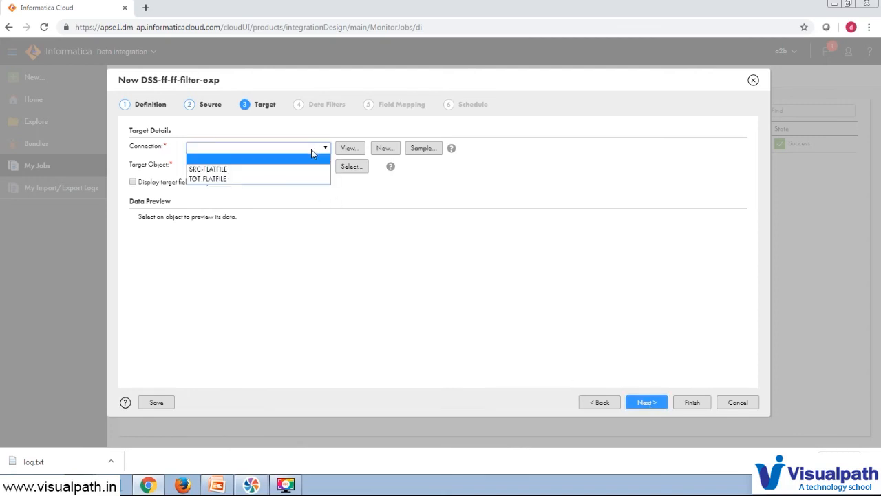
pyautogui.click(306, 179)
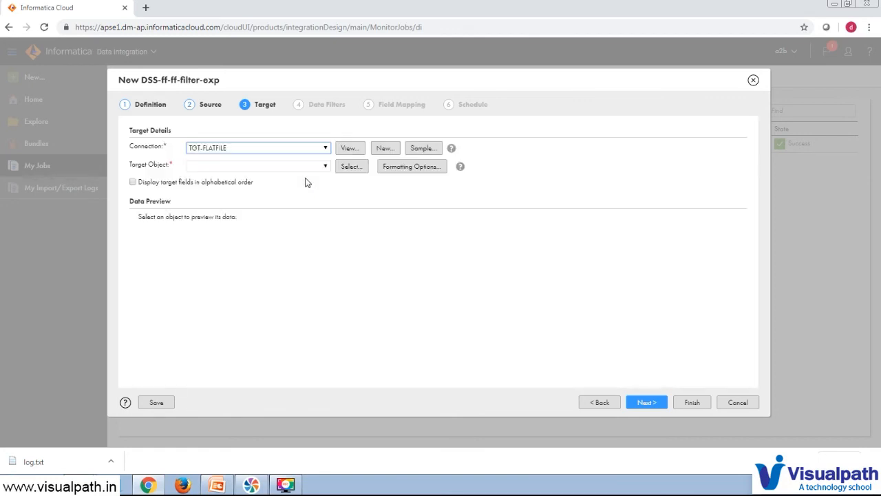
pyautogui.click(285, 486)
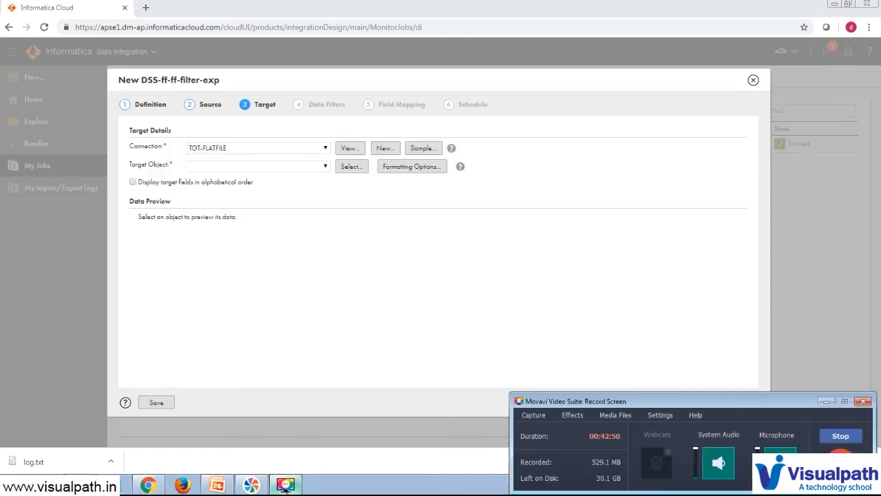
pyautogui.click(285, 486)
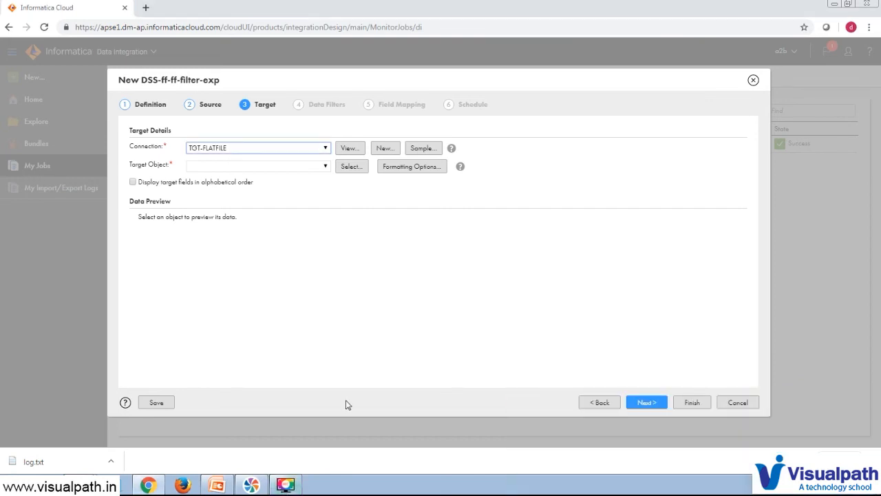
pyautogui.click(326, 167)
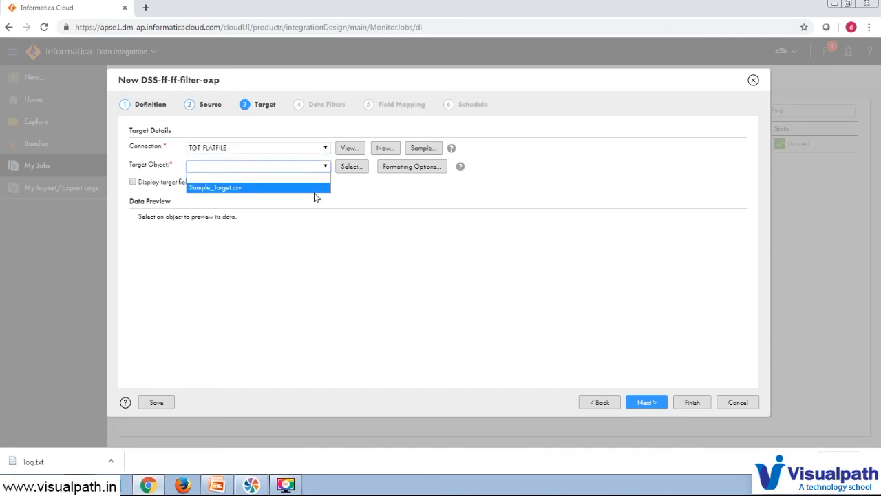
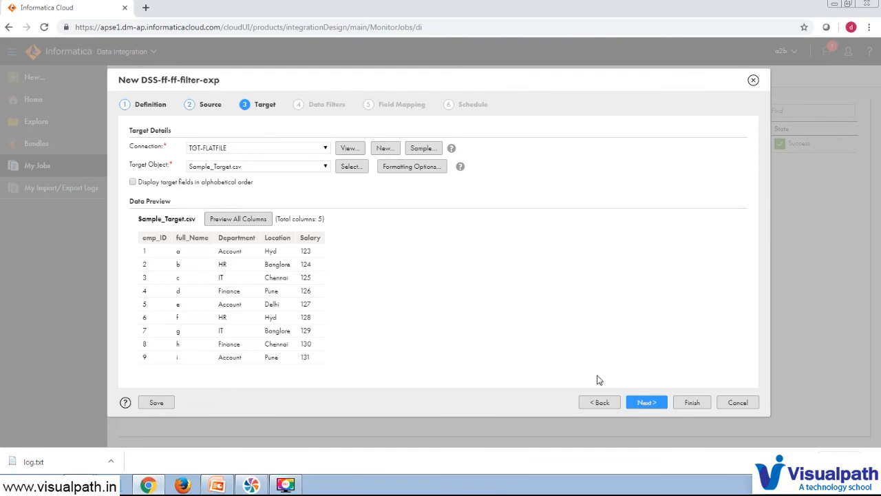
pyautogui.click(647, 403)
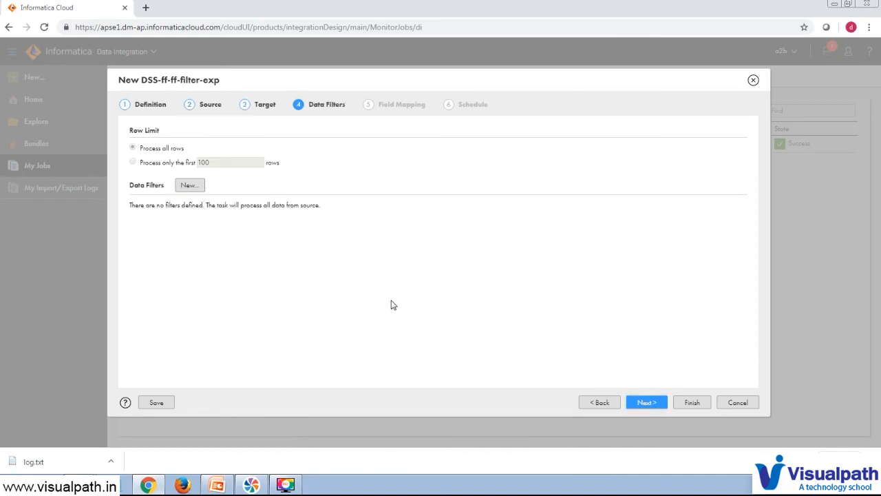
# - Start a new advanced data filter on the Sample_Source.csv object
pyautogui.click(191, 186)
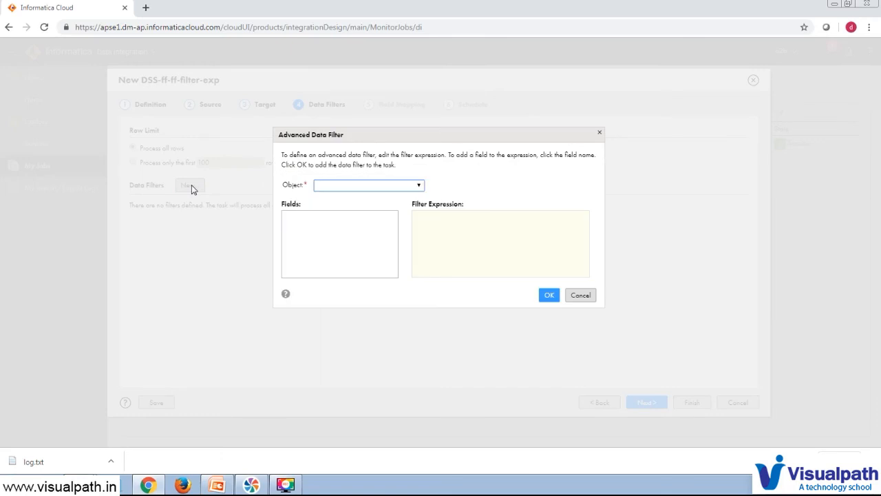
pyautogui.click(350, 186)
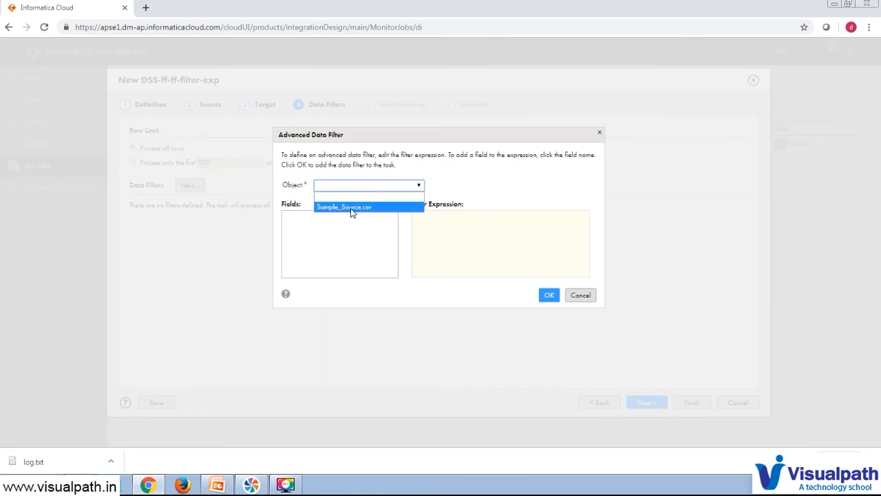
pyautogui.click(351, 208)
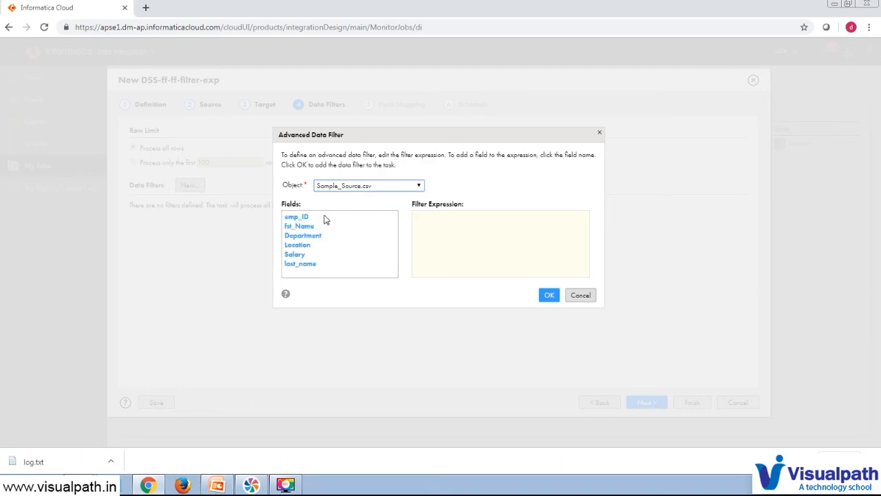
pyautogui.click(298, 219)
pyautogui.click(298, 219)
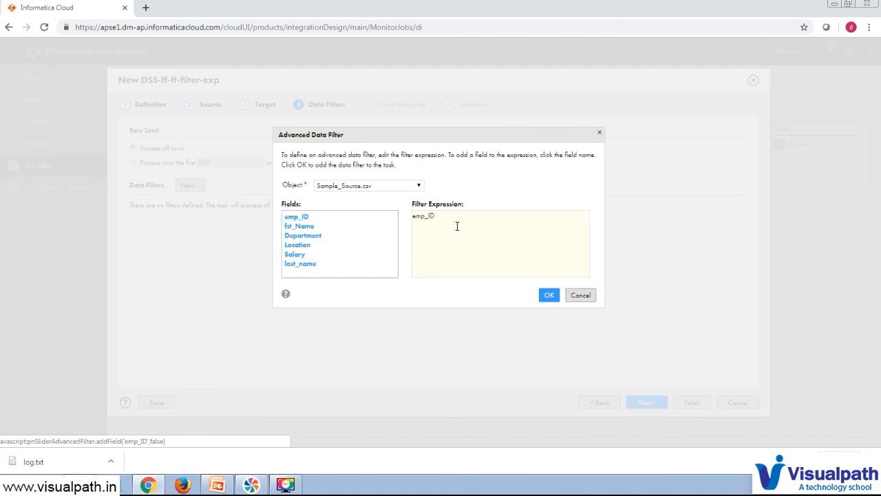
pyautogui.moveTo(443, 218); pyautogui.dragTo(401, 223)
pyautogui.press('BackSpace')
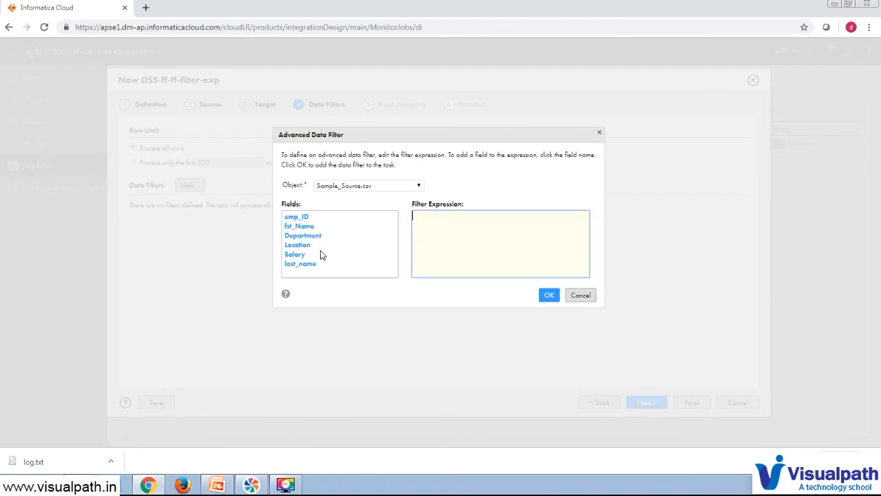
# - Build the filter expression Location='HYD' from the Location field
pyautogui.click(296, 246)
pyautogui.click(460, 216)
pyautogui.write("='HYD'")
pyautogui.doubleClick(446, 215)
# - Examine the Location values in the Sample_Source file in the C: drive's Source folder, and return to the advanced data filter in Chrome
pyautogui.moveTo(80, 485)
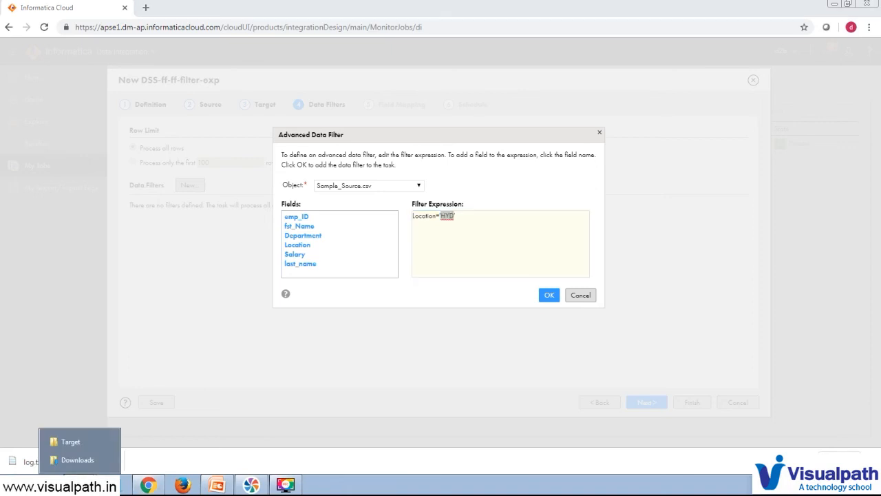
pyautogui.click(71, 442)
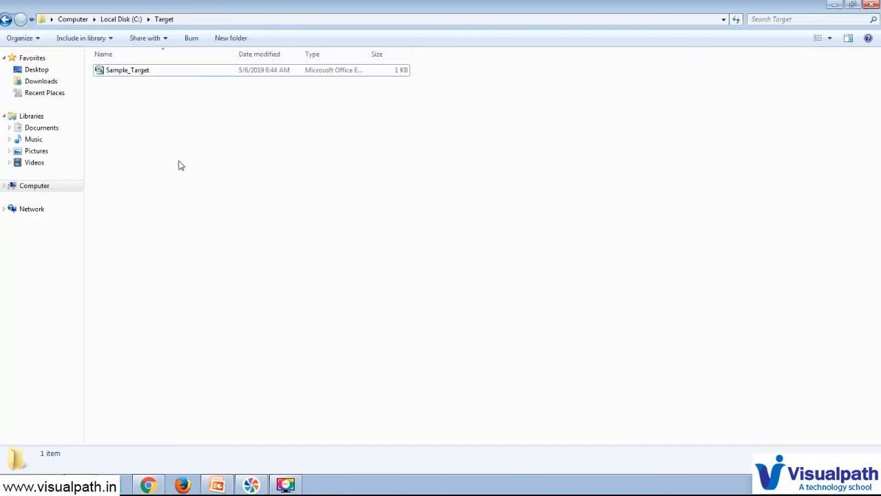
pyautogui.press('BackSpace')
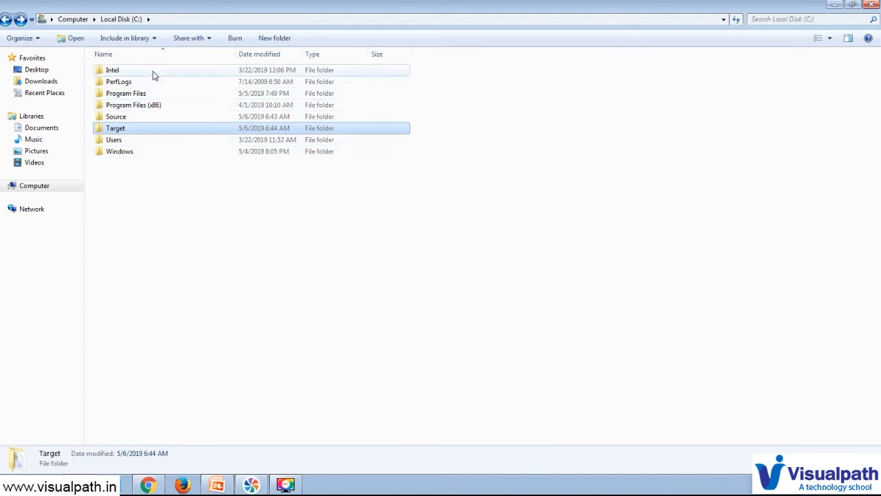
pyautogui.doubleClick(155, 116)
pyautogui.doubleClick(143, 72)
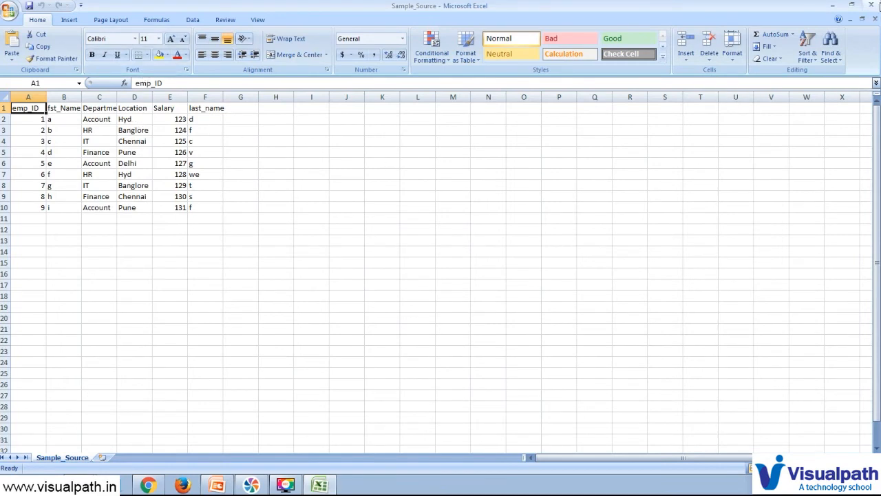
pyautogui.click(872, 5)
pyautogui.click(454, 234)
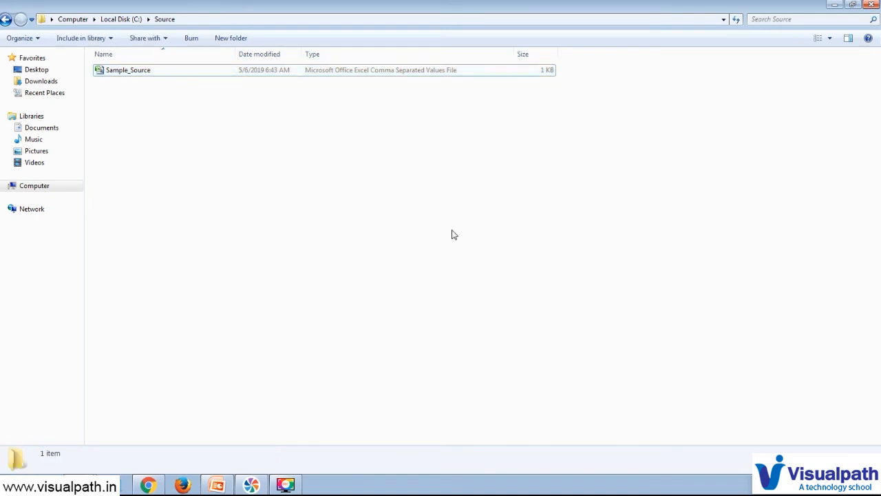
pyautogui.click(147, 485)
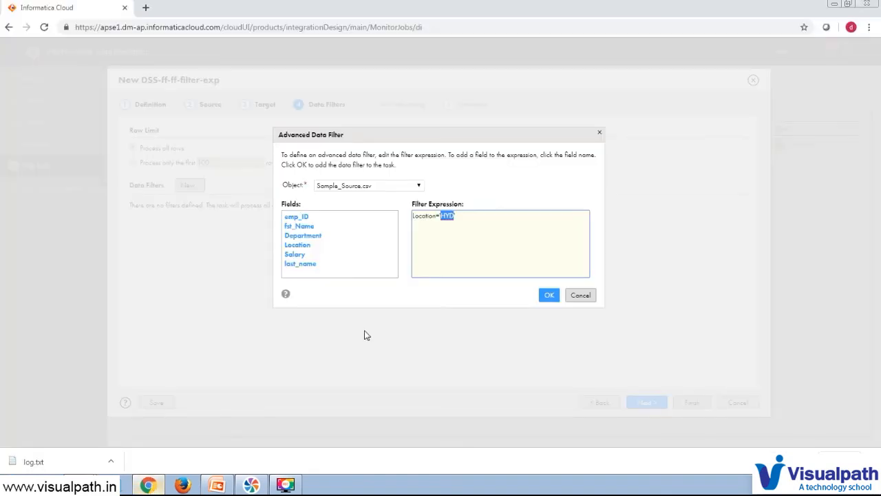
# - Apply the Location='HYD' advanced filter to the task and proceed to the field mapping
pyautogui.click(484, 240)
pyautogui.click(549, 294)
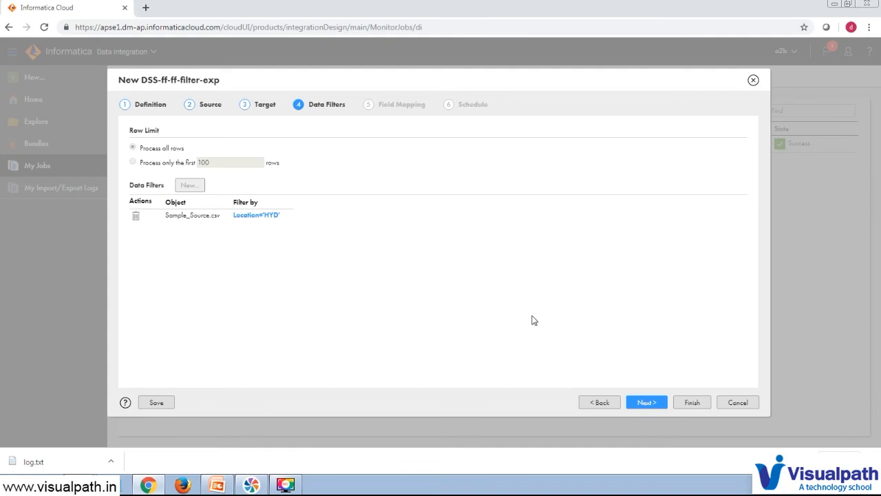
pyautogui.click(641, 404)
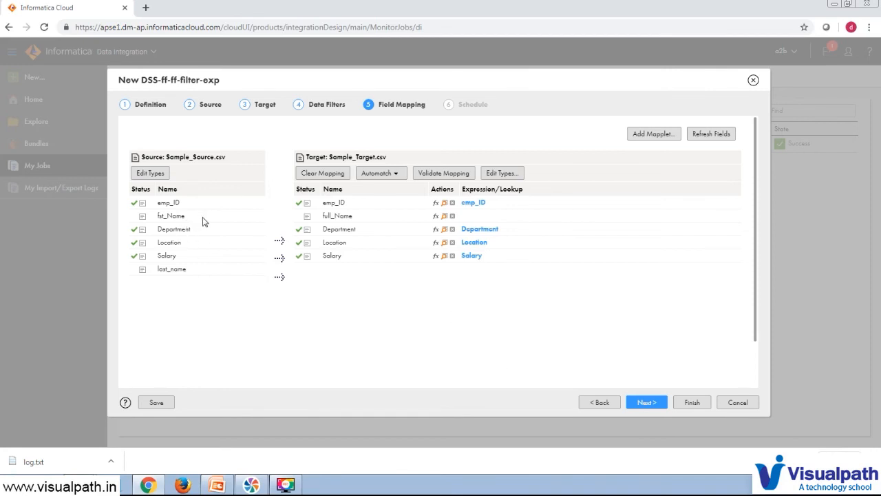
# - Try mapping the source fields fst_Name and last_name directly onto the full_Name target field, and clear that mapping
pyautogui.moveTo(182, 221); pyautogui.dragTo(471, 217)
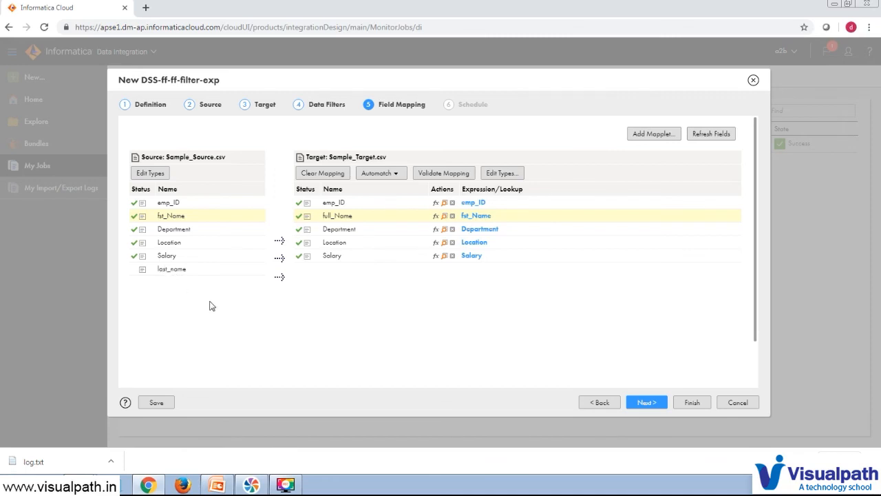
pyautogui.moveTo(201, 269); pyautogui.dragTo(525, 216)
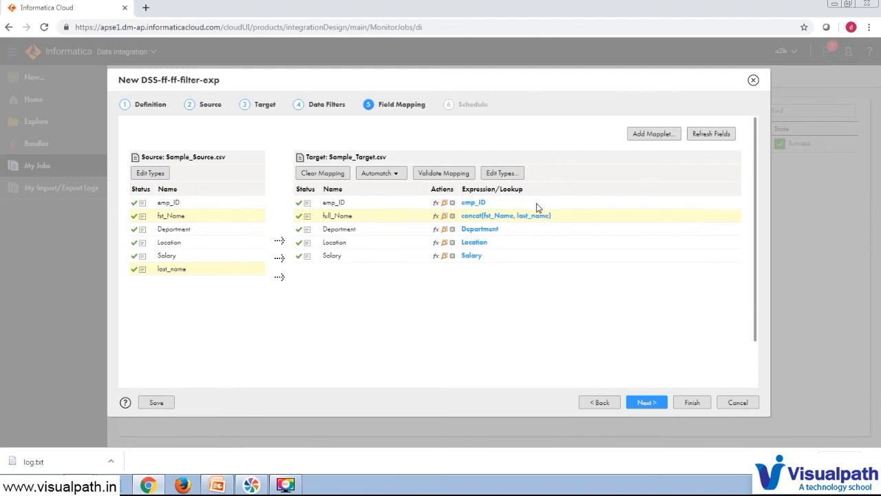
pyautogui.click(452, 216)
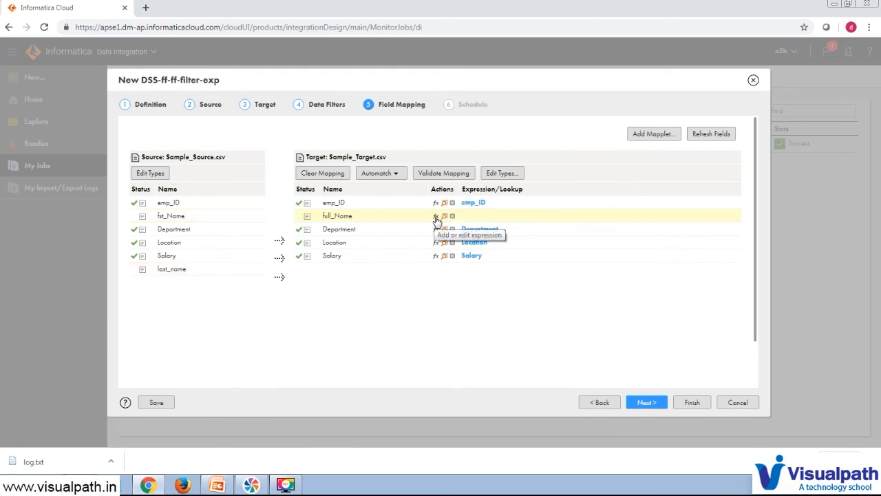
# - Start a field expression for the full_Name target field and insert the Concat function
pyautogui.click(436, 217)
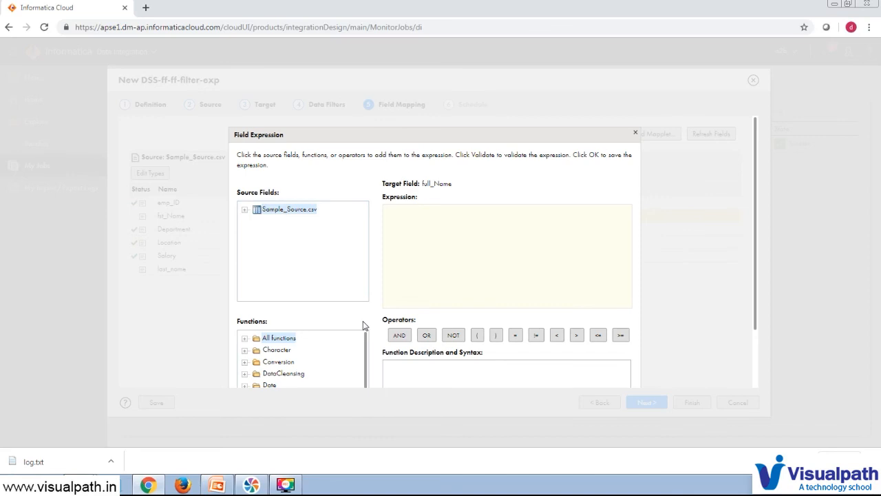
pyautogui.moveTo(366, 349)
pyautogui.mouseDown()
pyautogui.moveTo(365, 384)
pyautogui.moveTo(368, 338)
pyautogui.mouseUp()
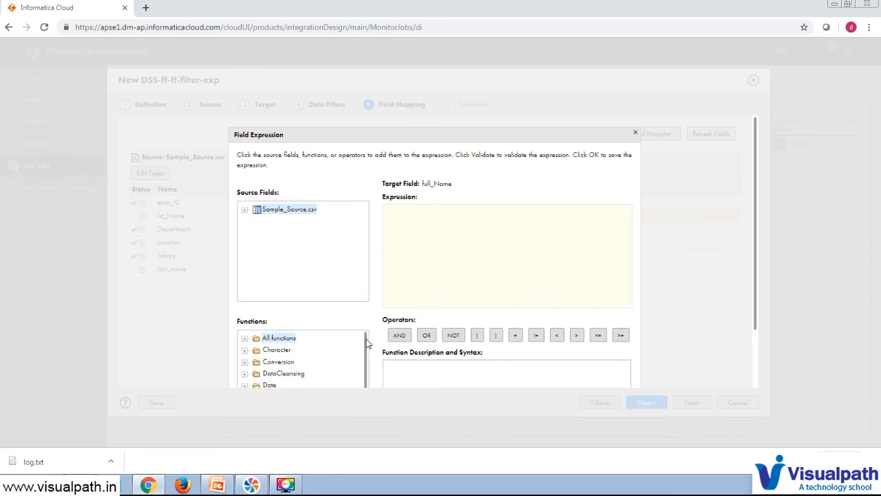
pyautogui.click(244, 338)
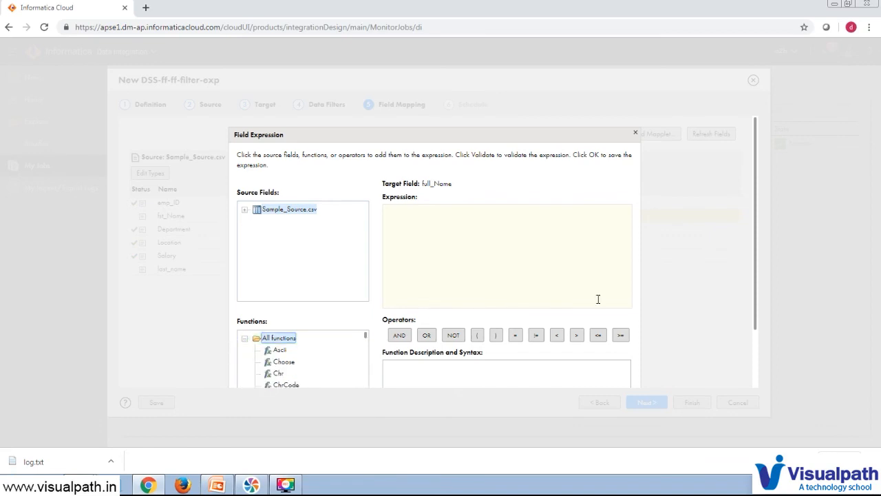
pyautogui.moveTo(755, 321); pyautogui.dragTo(758, 386)
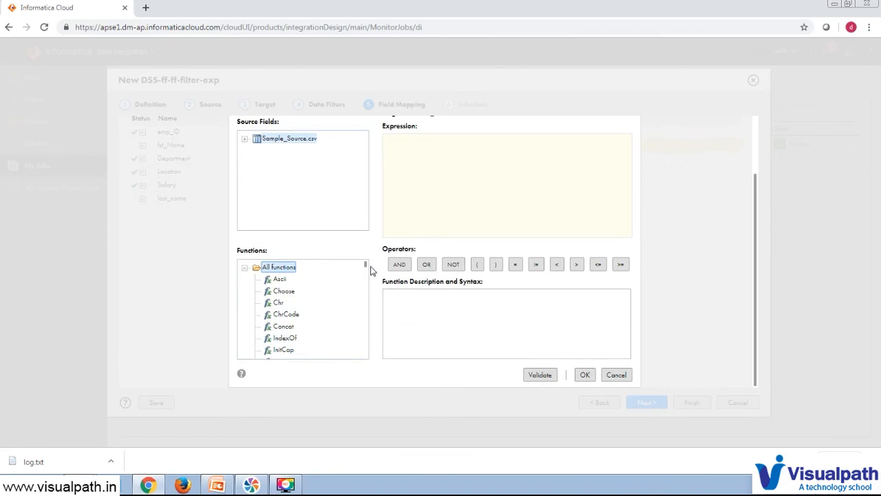
pyautogui.moveTo(366, 264); pyautogui.dragTo(368, 273)
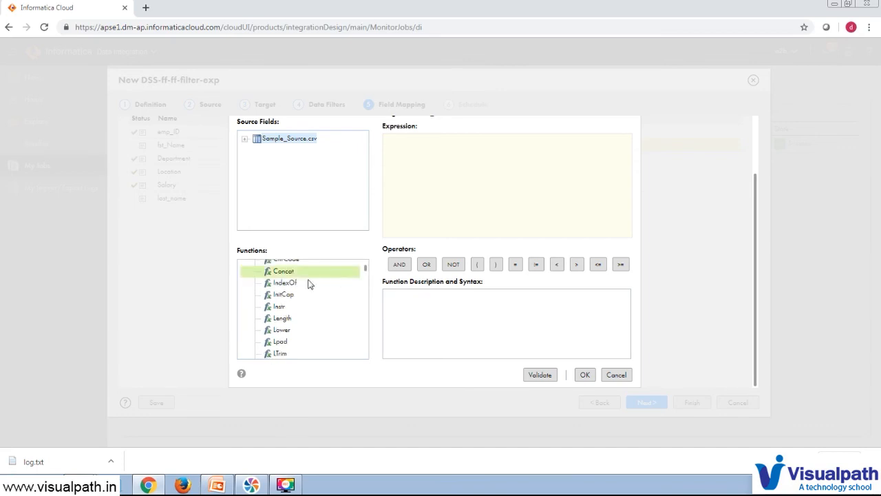
pyautogui.doubleClick(339, 270)
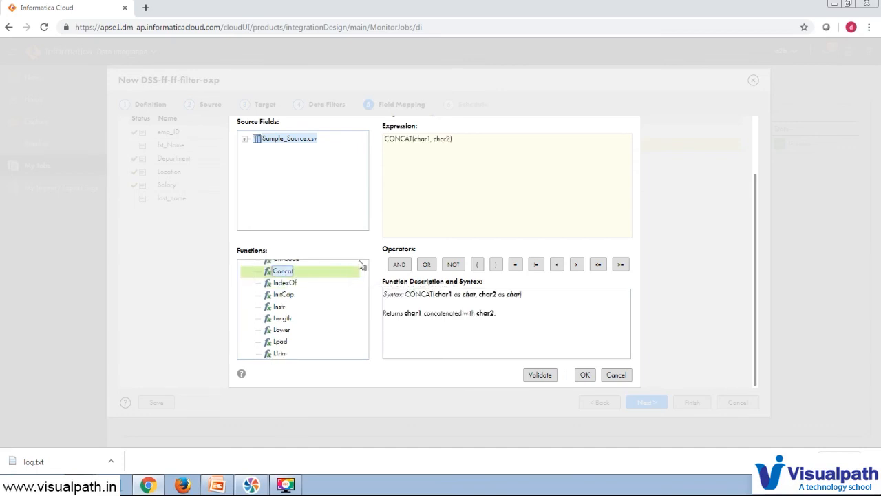
# - Replace the char1 and char2 arguments of CONCAT with the source fields fst_Name and last_name
pyautogui.doubleClick(421, 139)
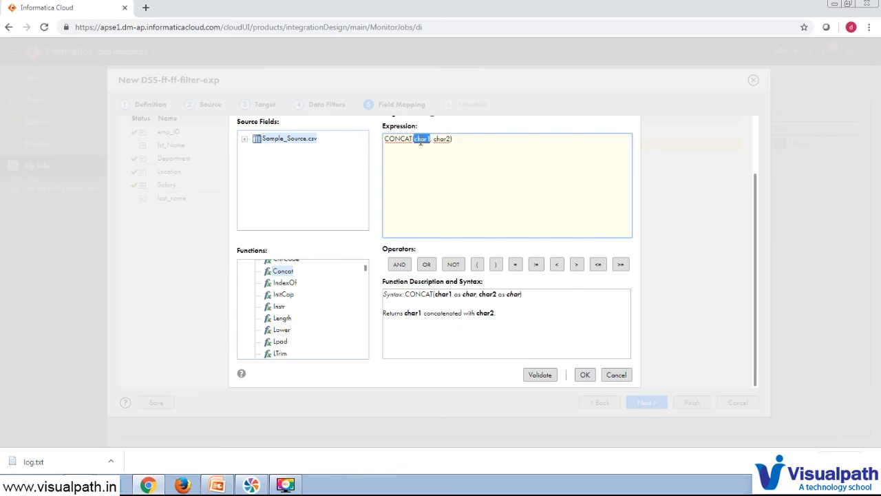
pyautogui.click(244, 141)
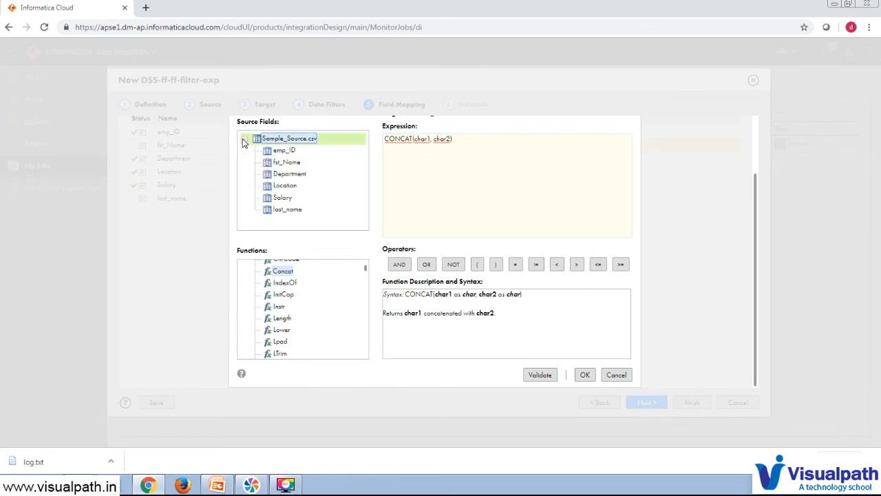
pyautogui.doubleClick(285, 163)
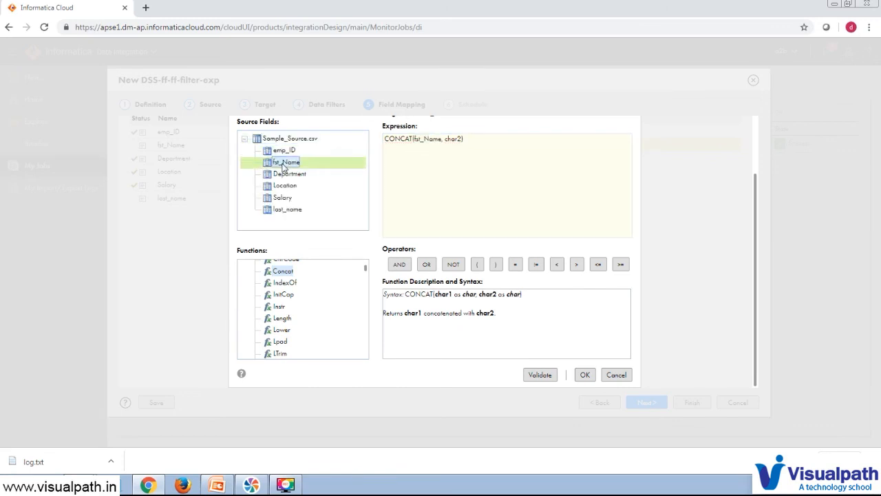
pyautogui.doubleClick(453, 138)
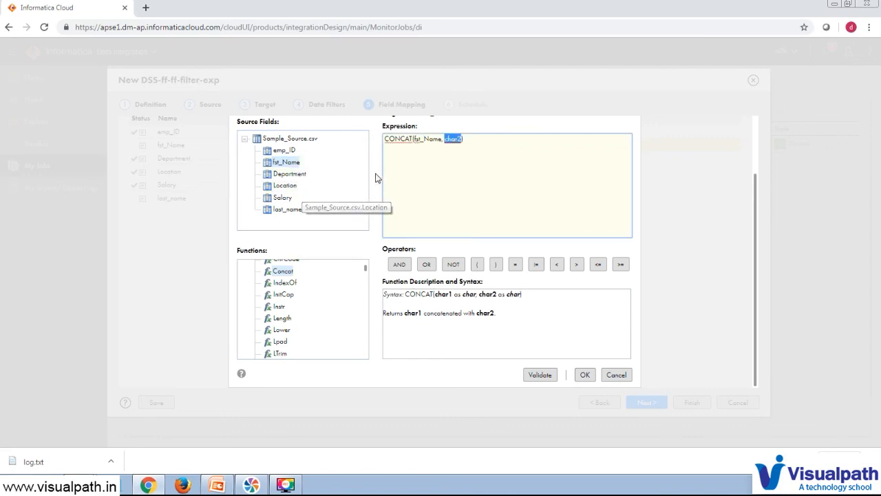
pyautogui.doubleClick(296, 211)
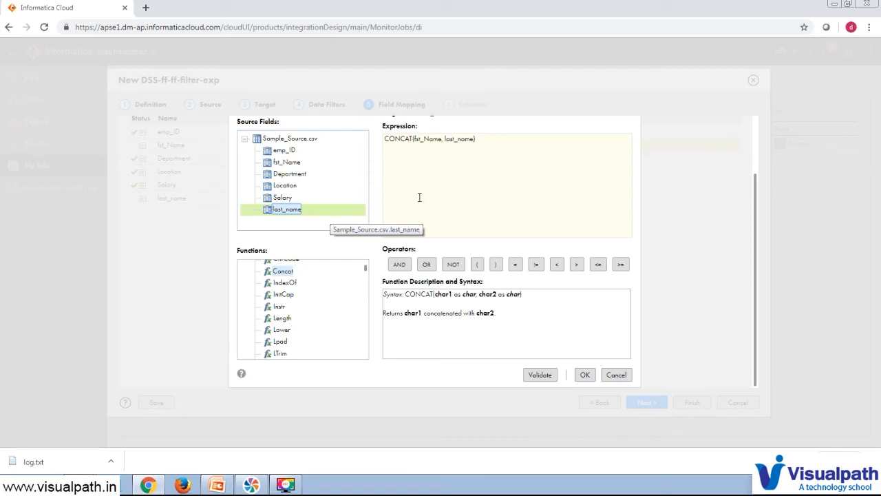
pyautogui.click(440, 197)
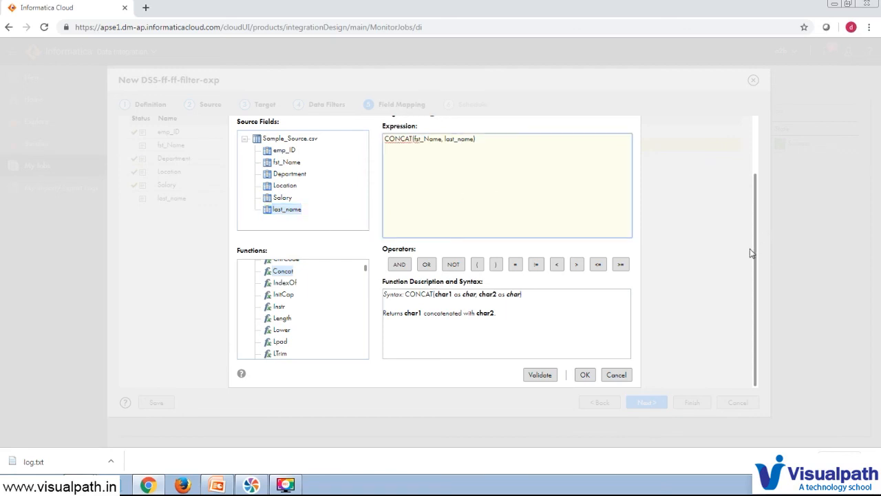
# - Validate the CONCAT(fst_Name, last_name) expression and save it to the full_Name target field
pyautogui.moveTo(759, 258); pyautogui.dragTo(764, 276)
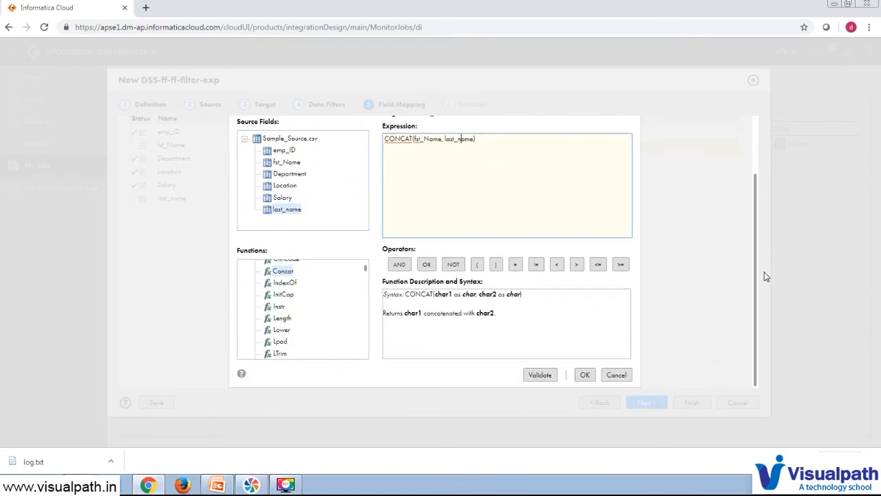
pyautogui.click(536, 374)
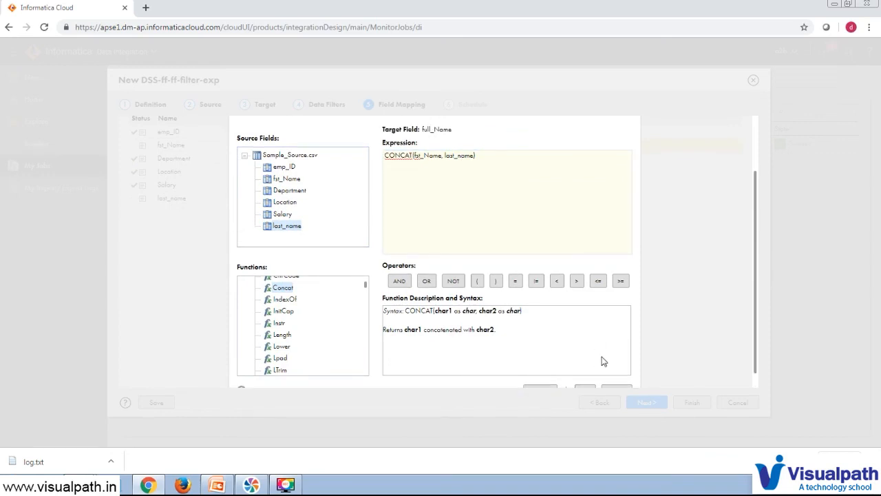
pyautogui.moveTo(755, 329); pyautogui.dragTo(762, 271)
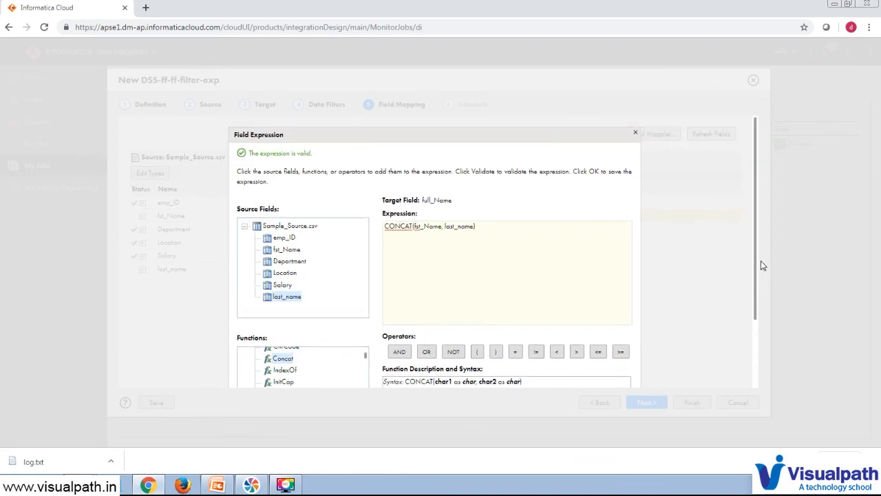
pyautogui.scroll(-3, 762, 292)
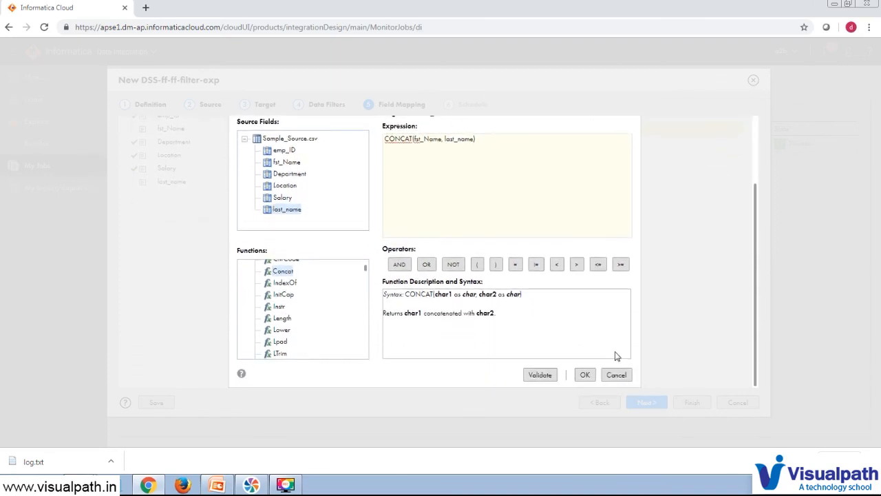
pyautogui.click(585, 377)
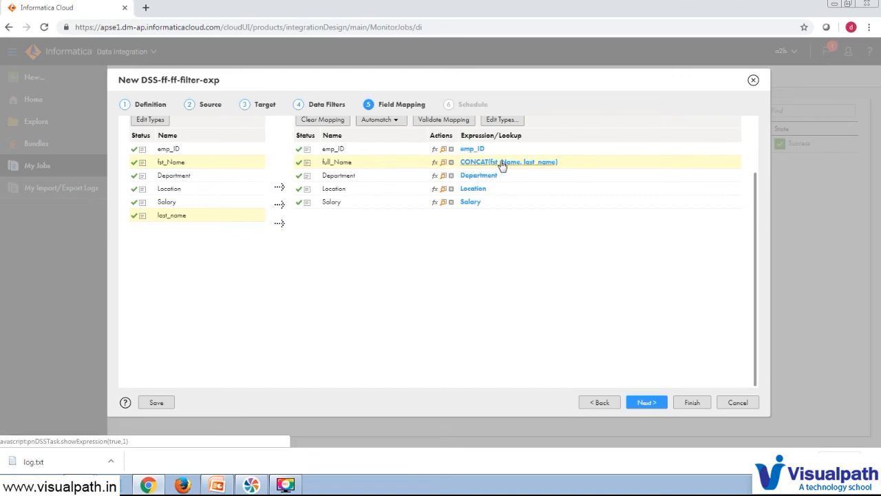
# - Clear the Salary mapping to examine its field lookup's Multiplicity options, and map the source Salary field back onto the Salary target
pyautogui.click(450, 202)
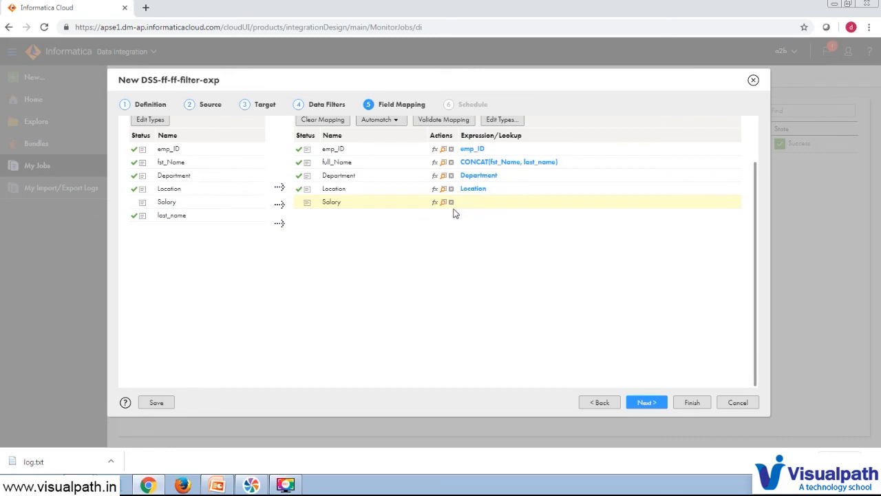
pyautogui.click(443, 203)
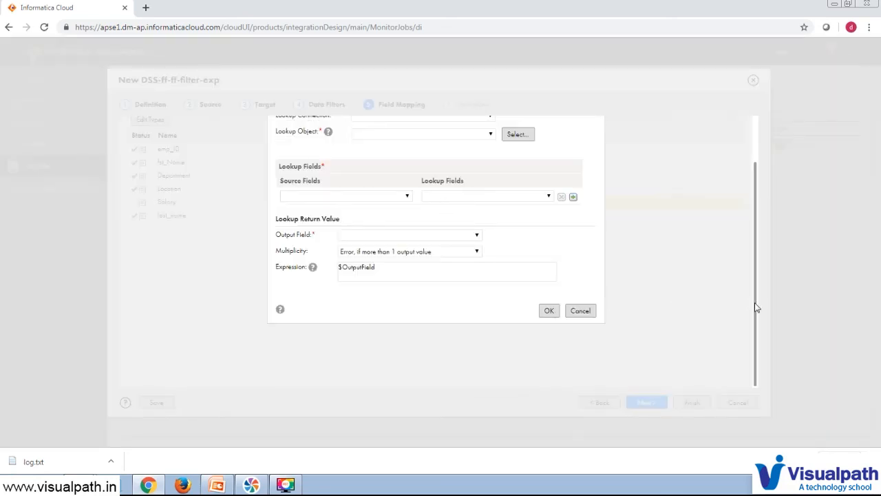
pyautogui.moveTo(755, 308); pyautogui.dragTo(757, 266)
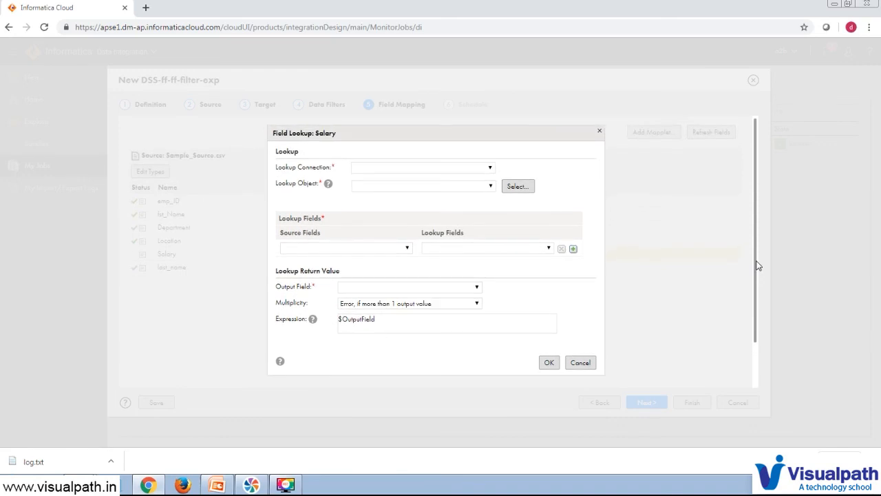
pyautogui.click(435, 307)
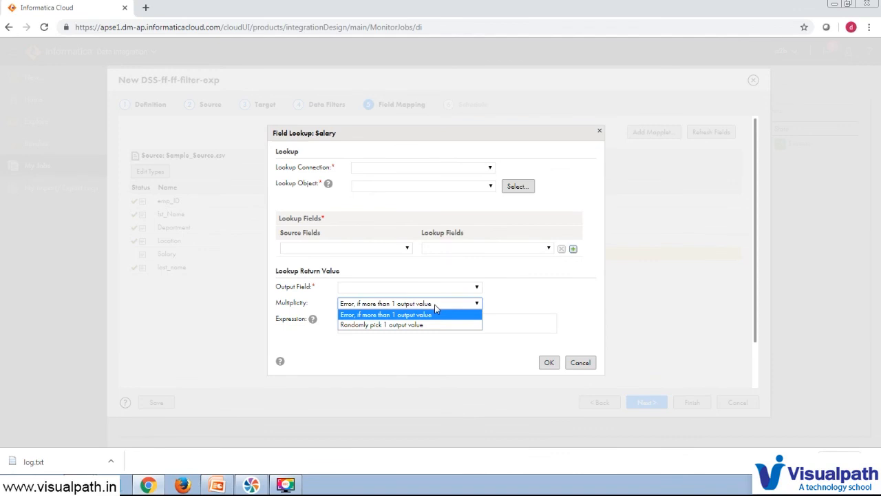
pyautogui.click(501, 302)
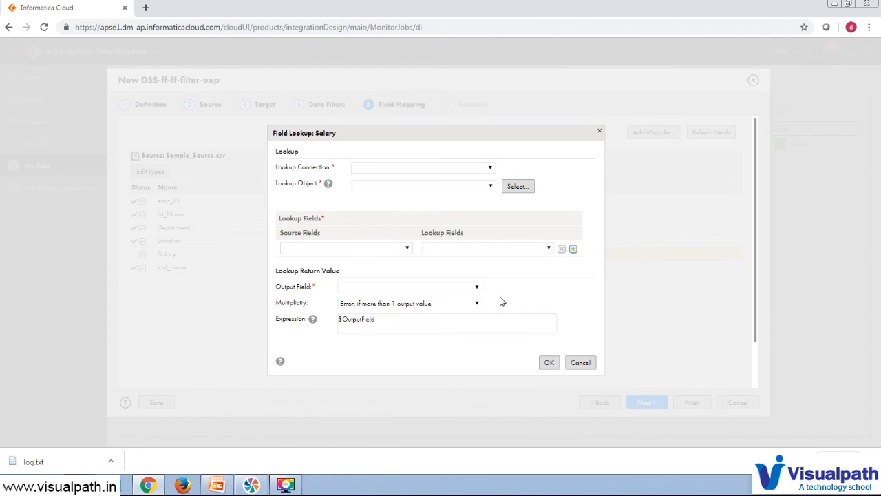
pyautogui.click(581, 363)
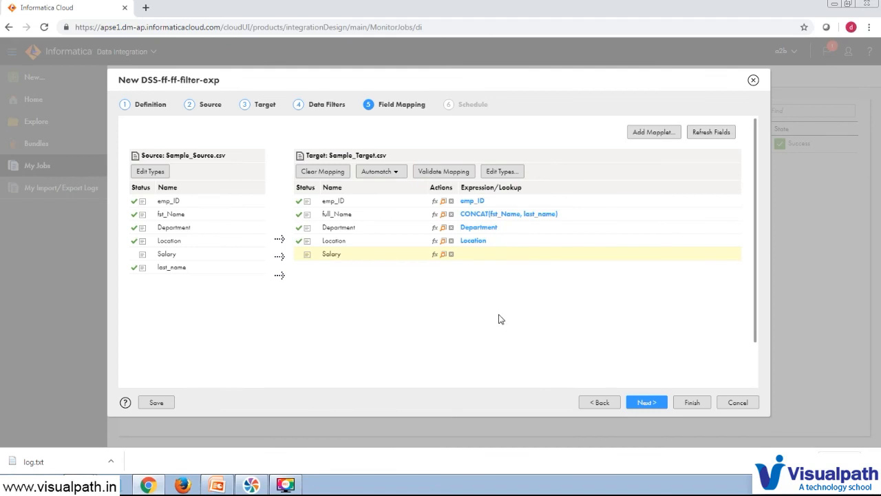
pyautogui.moveTo(235, 259); pyautogui.dragTo(355, 260)
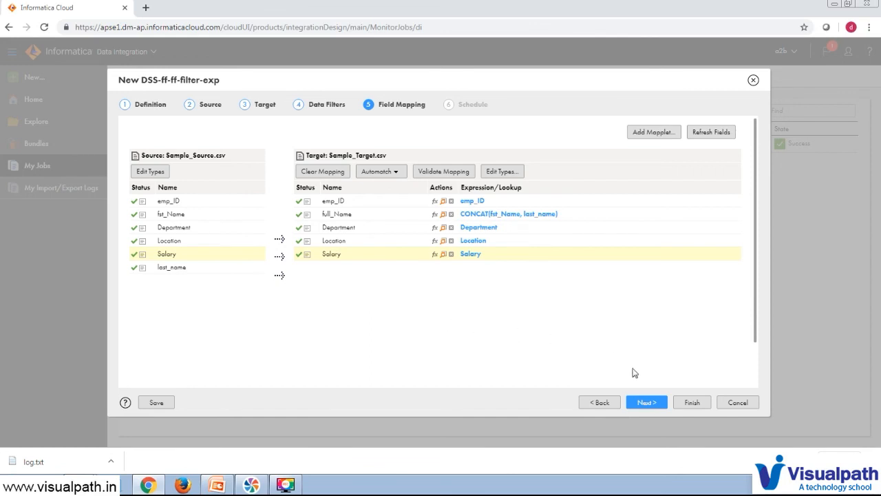
# - Finish the DSS-ff-ff-filter-exp task without a schedule and run it
pyautogui.click(646, 406)
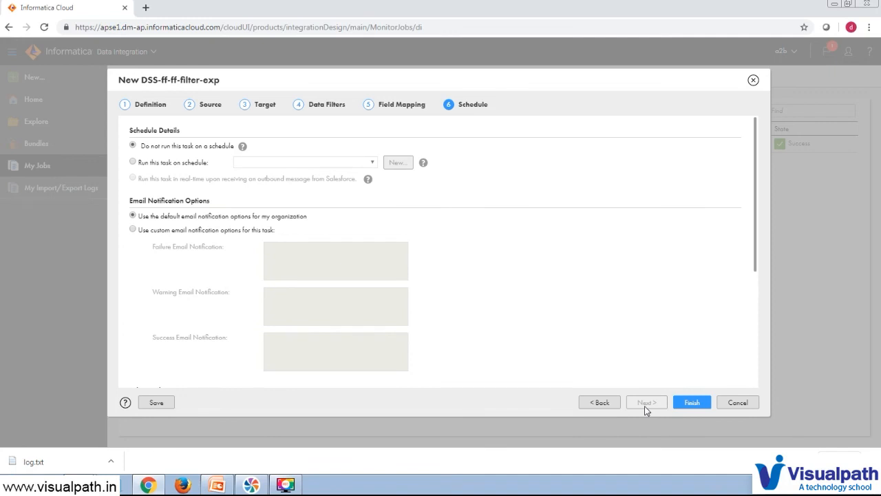
pyautogui.click(701, 404)
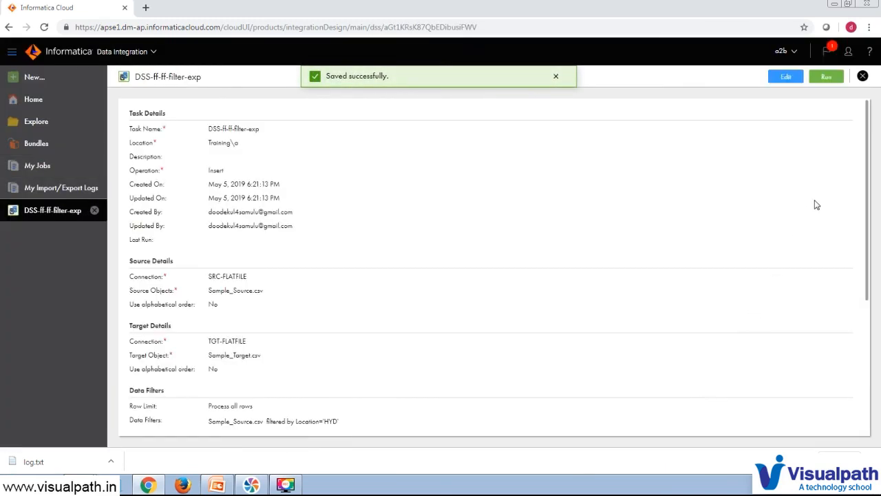
pyautogui.click(826, 75)
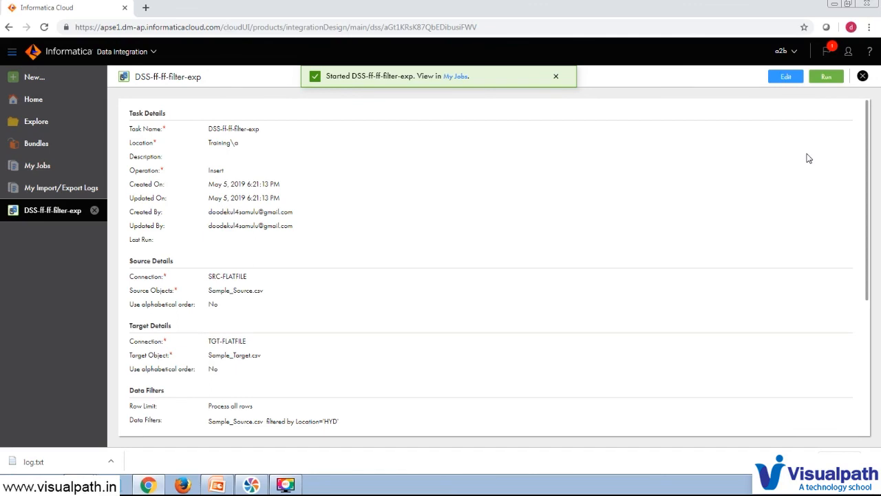
# - Clear the asset name filter from the job list and examine the results of job DSS-ff-ff-filter-exp-1
pyautogui.click(454, 77)
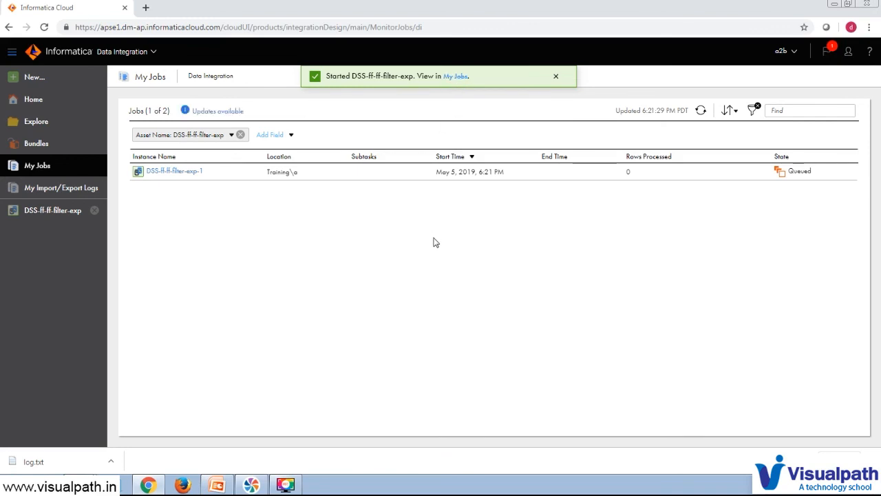
pyautogui.click(240, 135)
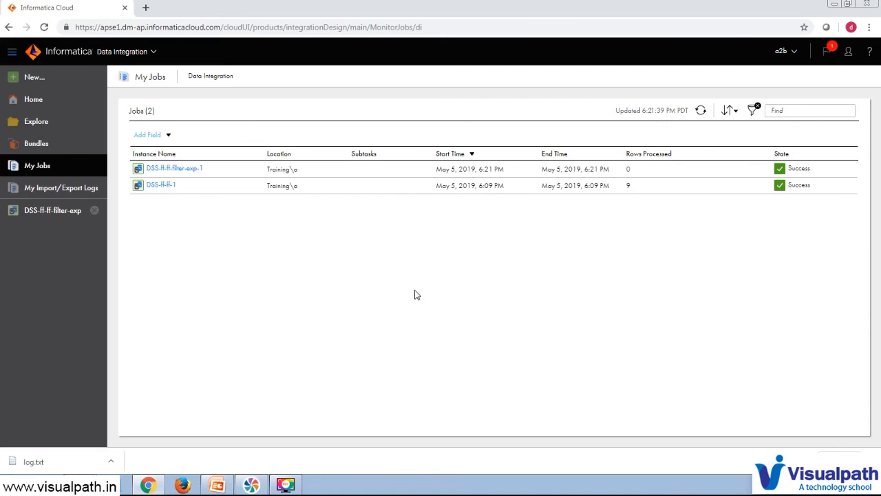
pyautogui.click(191, 169)
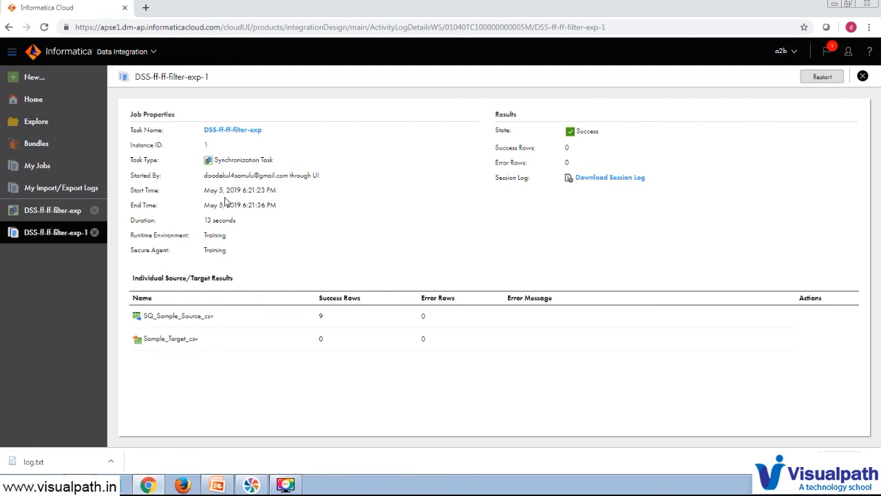
# - Edit the task's data filter on Sample_Source.csv to Location='Hyd' and save the task
pyautogui.click(233, 130)
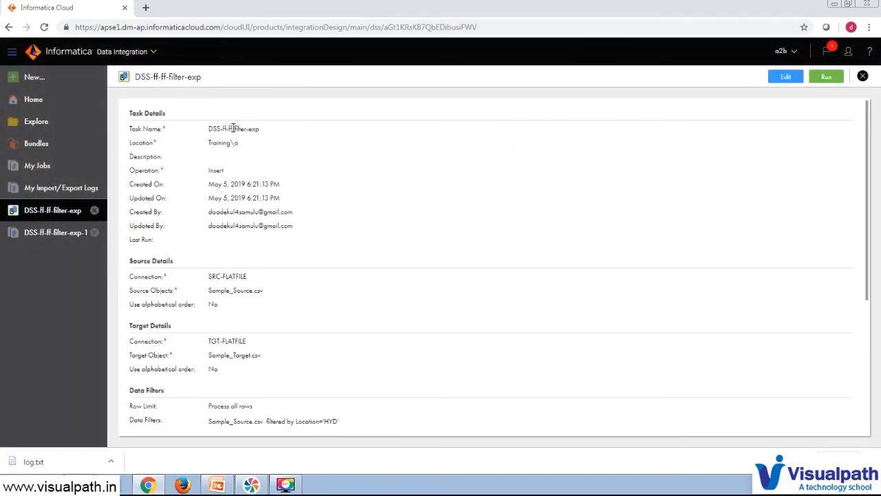
pyautogui.click(785, 77)
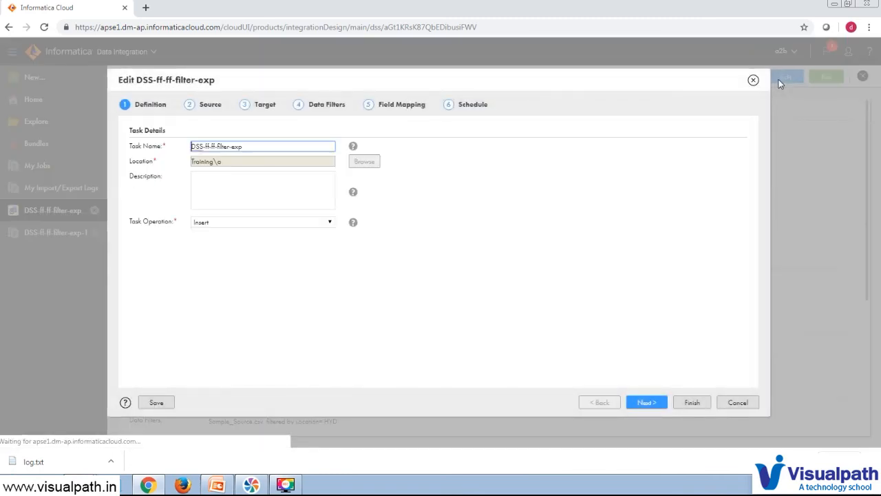
pyautogui.click(328, 108)
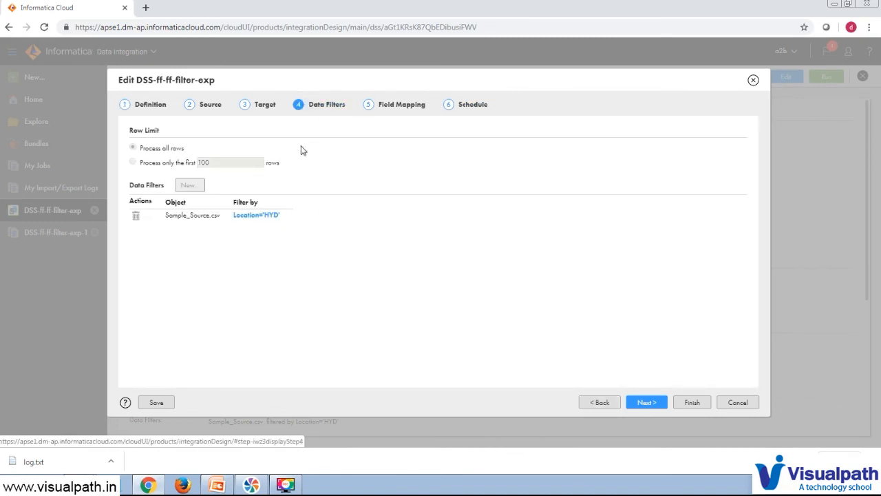
pyautogui.click(265, 216)
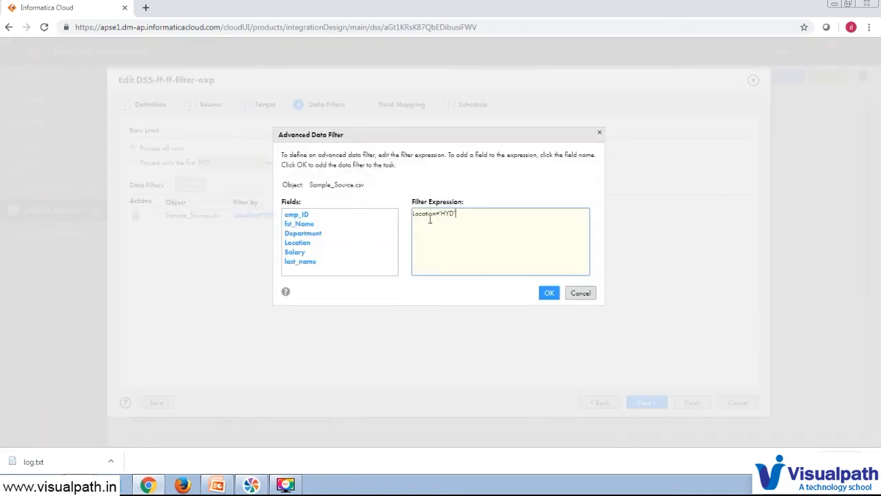
pyautogui.click(456, 212)
pyautogui.press('BackSpace')
pyautogui.click(550, 293)
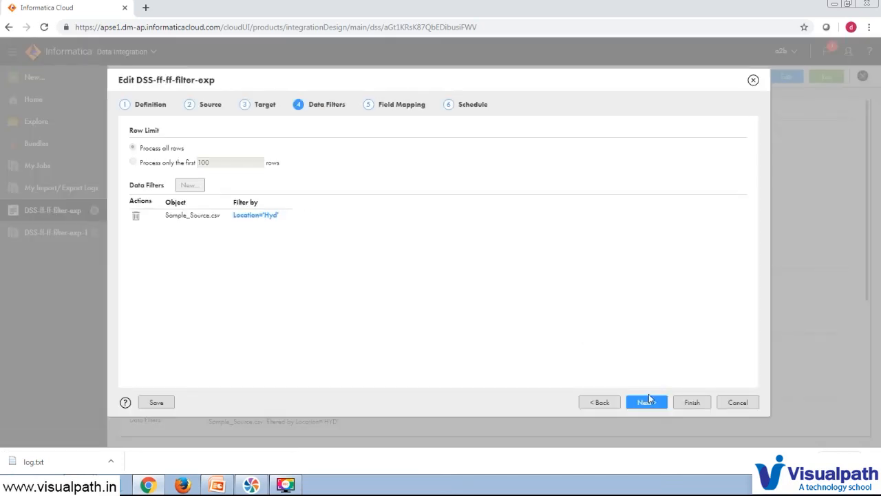
pyautogui.click(692, 402)
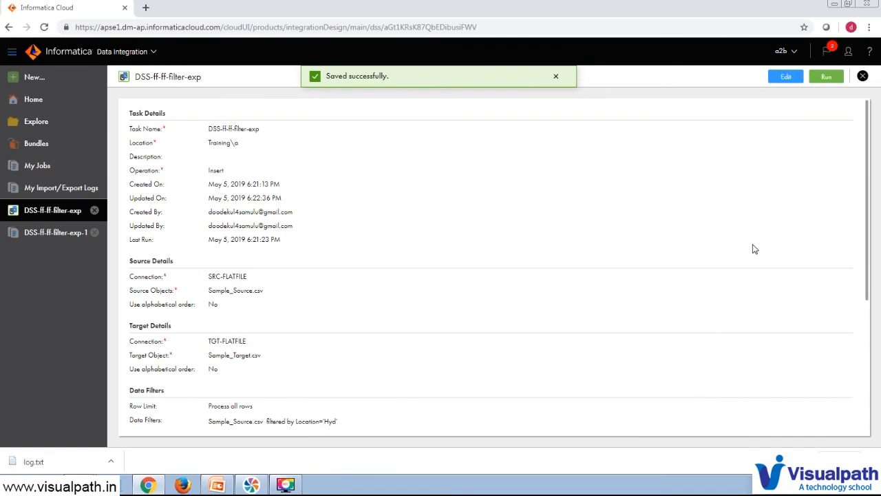
# - Run the task again, close the first job's details, and refresh the job list
pyautogui.click(825, 77)
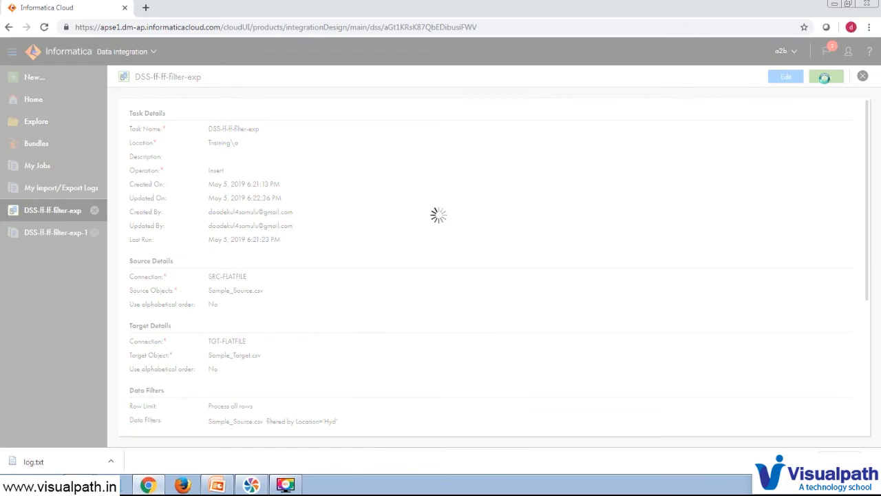
pyautogui.click(285, 485)
pyautogui.click(284, 487)
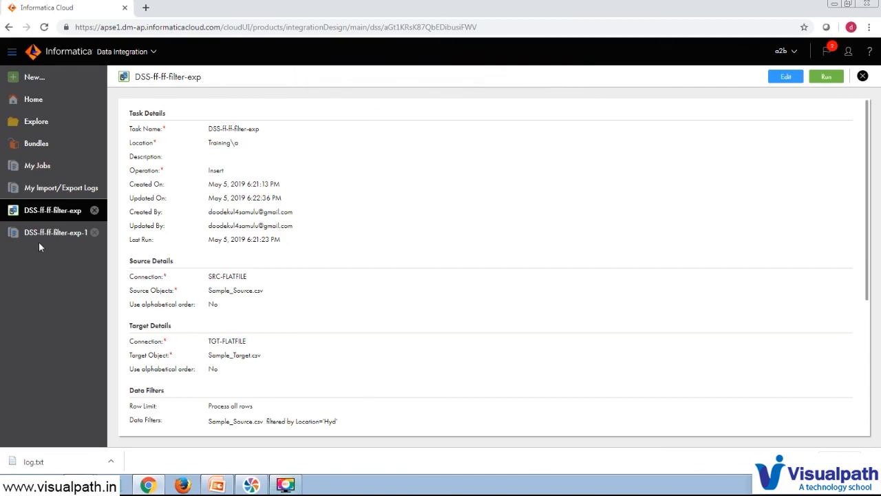
pyautogui.click(94, 232)
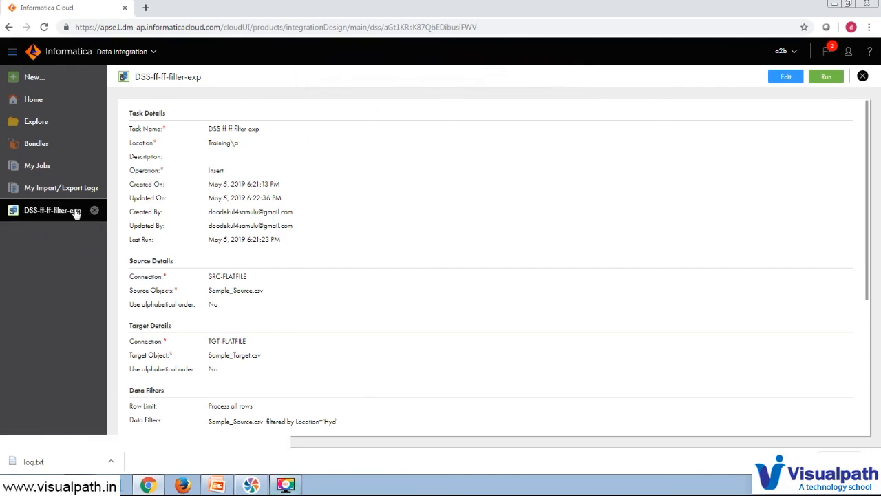
pyautogui.click(39, 172)
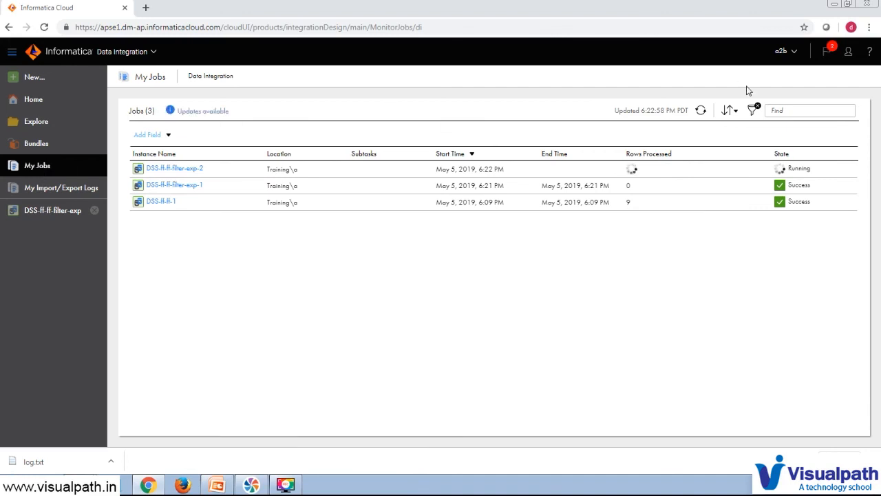
pyautogui.click(701, 111)
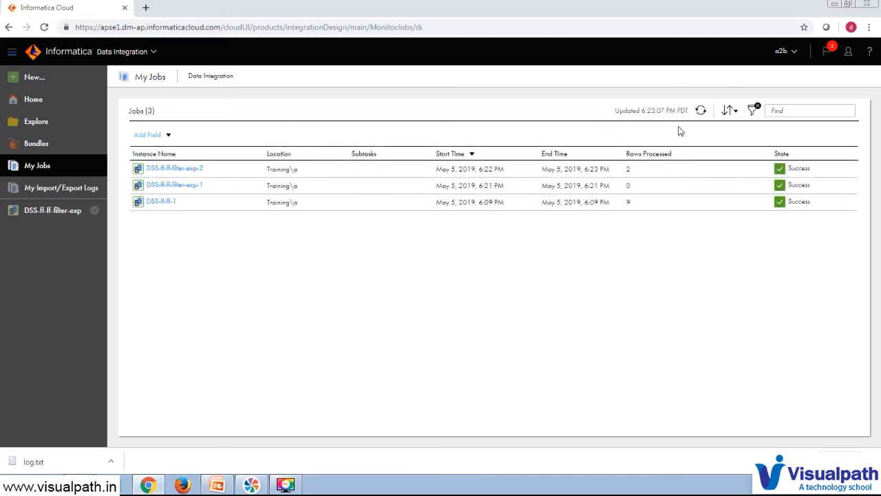
# - Open job DSS-ff-ff-filter-exp-2 and compare the success rows of the source and target
pyautogui.click(177, 172)
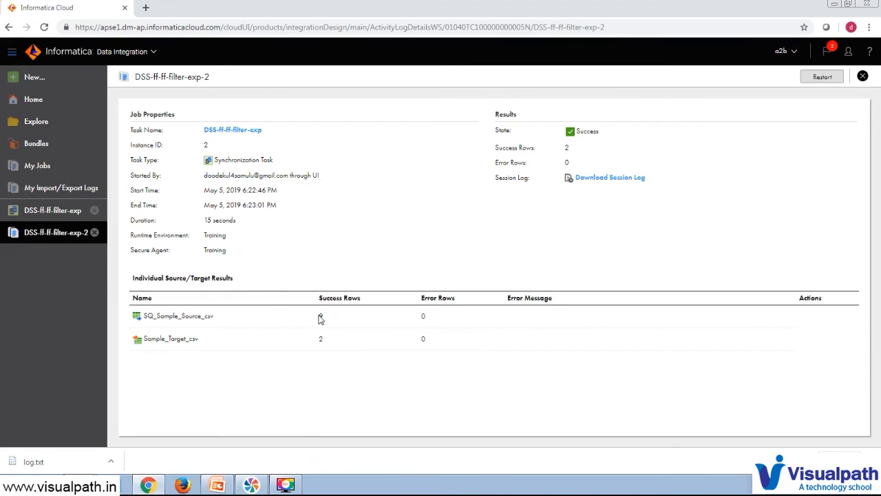
pyautogui.moveTo(318, 317); pyautogui.dragTo(332, 338)
pyautogui.click(326, 357)
pyautogui.doubleClick(320, 336)
pyautogui.click(333, 375)
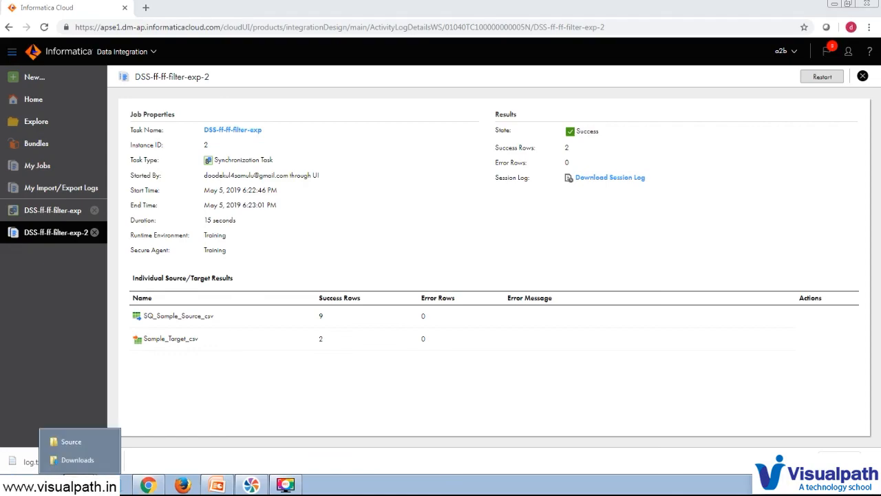
# - Switch to Windows Explorer, refresh the Target folder on drive C, and open Sample_Target in Excel to check the loaded rows
pyautogui.click(77, 442)
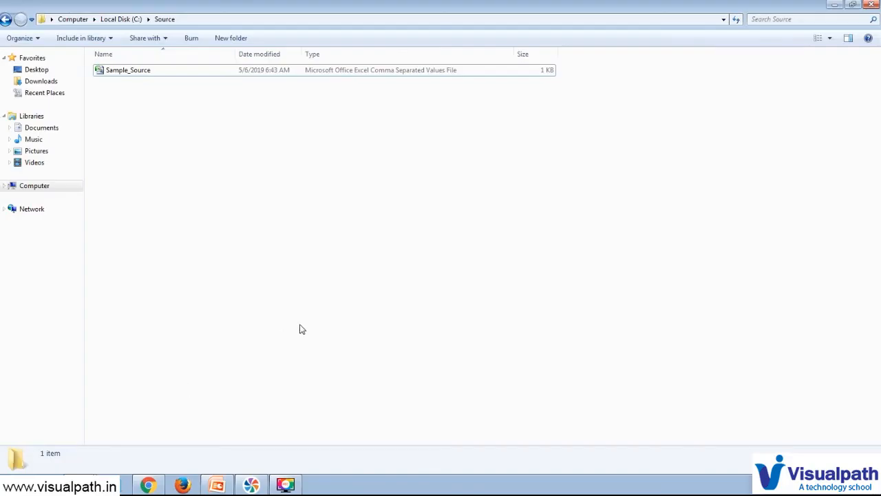
pyautogui.press('BackSpace')
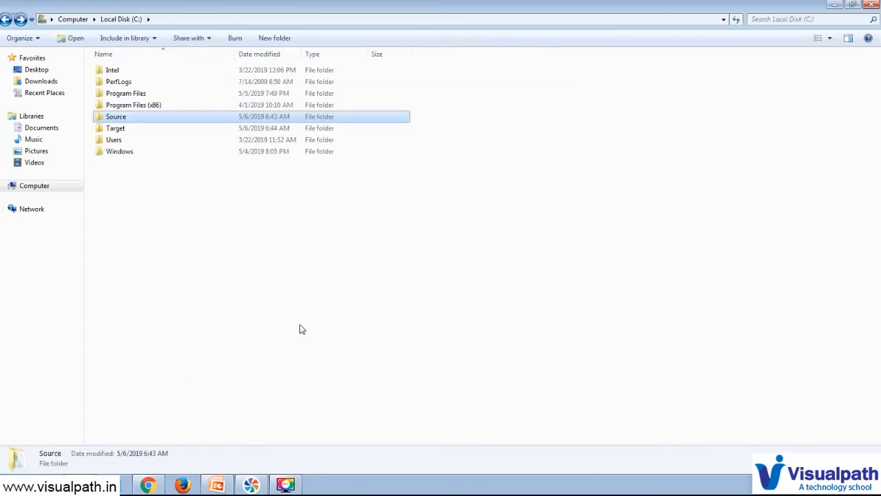
pyautogui.click(299, 329)
pyautogui.doubleClick(144, 134)
pyautogui.rightClick(224, 157)
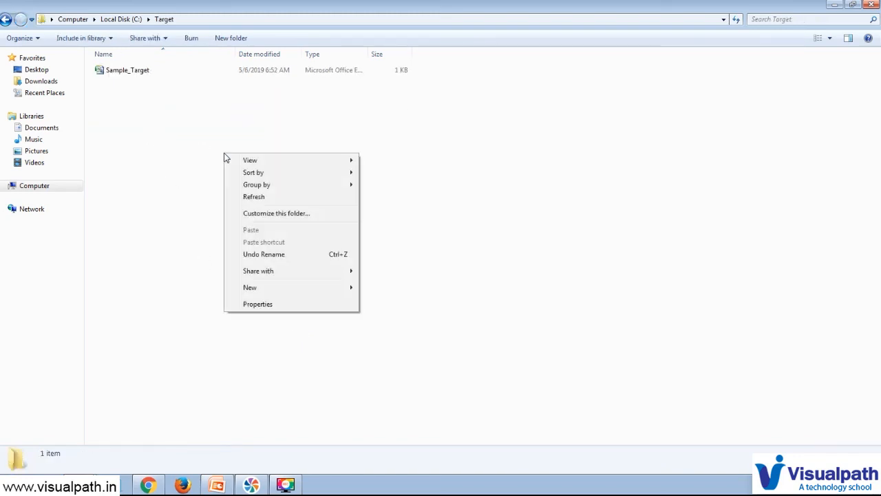
pyautogui.click(254, 197)
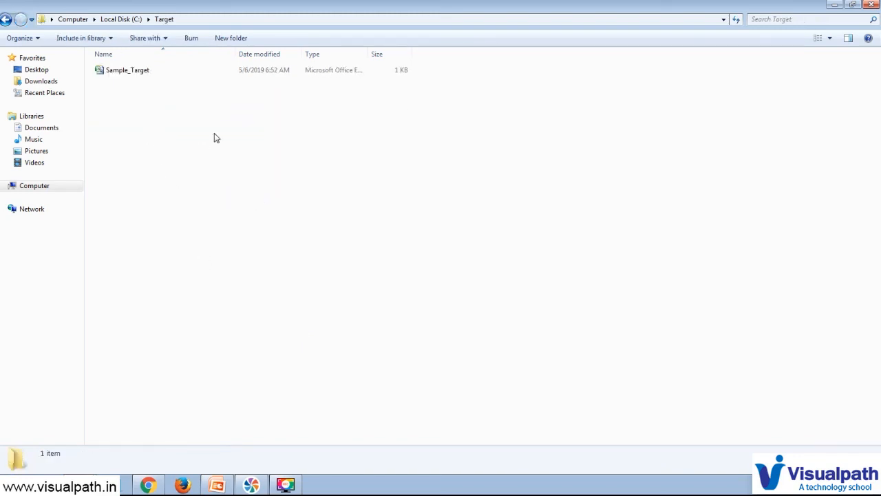
pyautogui.doubleClick(164, 73)
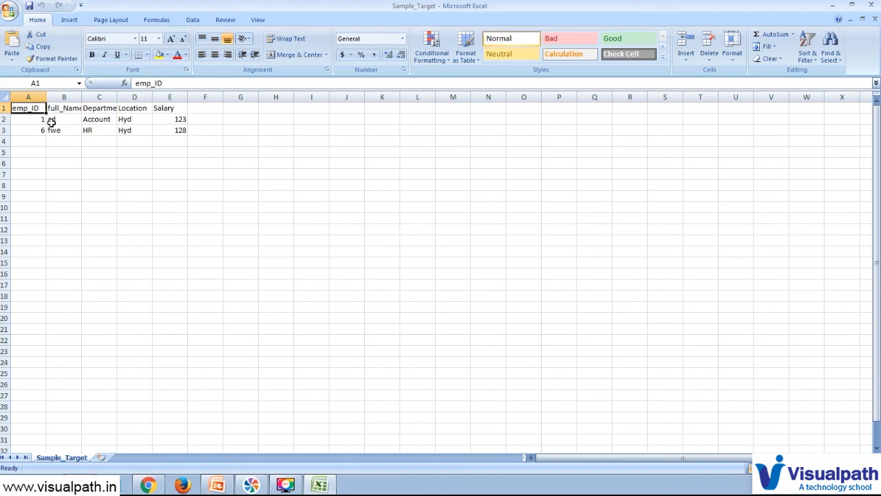
# - Browse to the Source folder on drive C and open Sample_Source in Excel
pyautogui.click(79, 485)
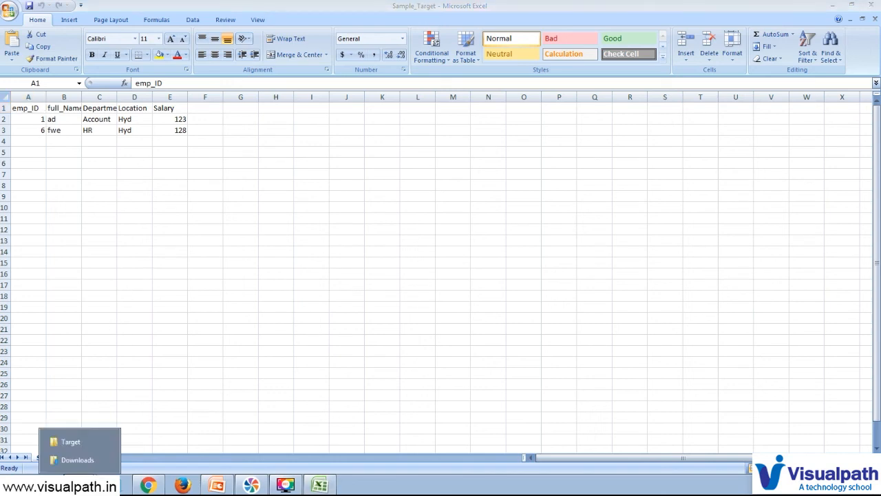
pyautogui.click(76, 459)
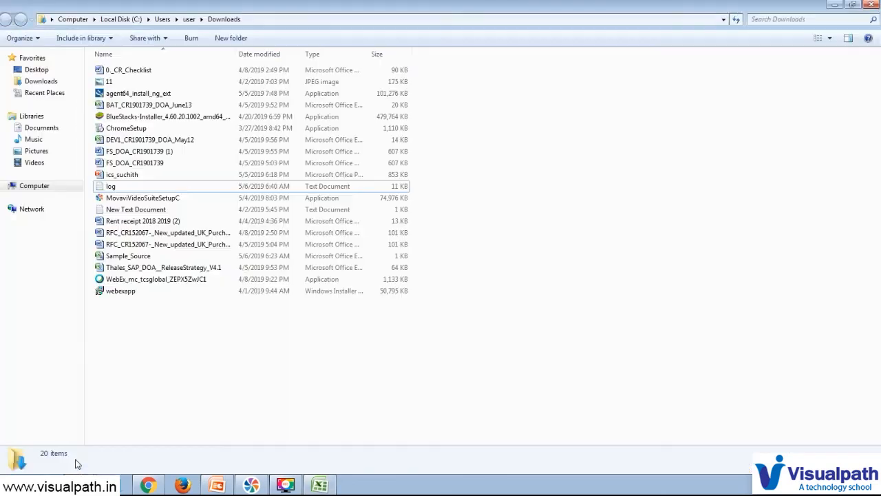
pyautogui.click(35, 187)
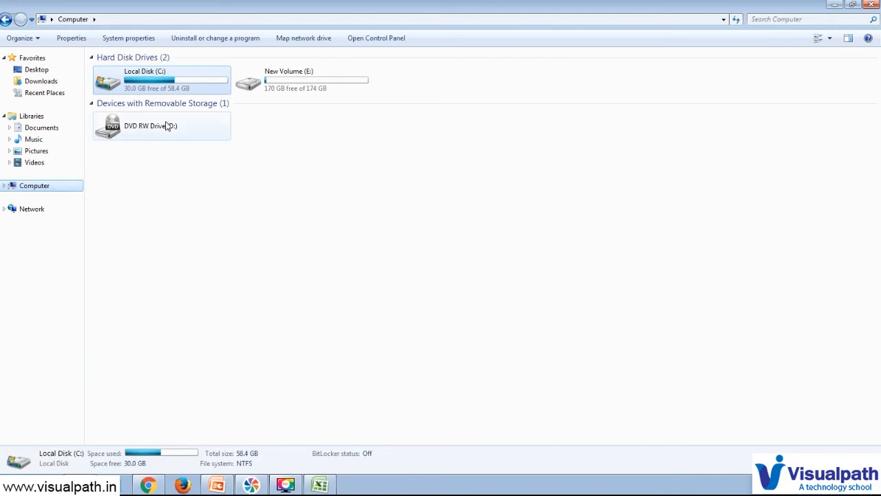
pyautogui.doubleClick(169, 89)
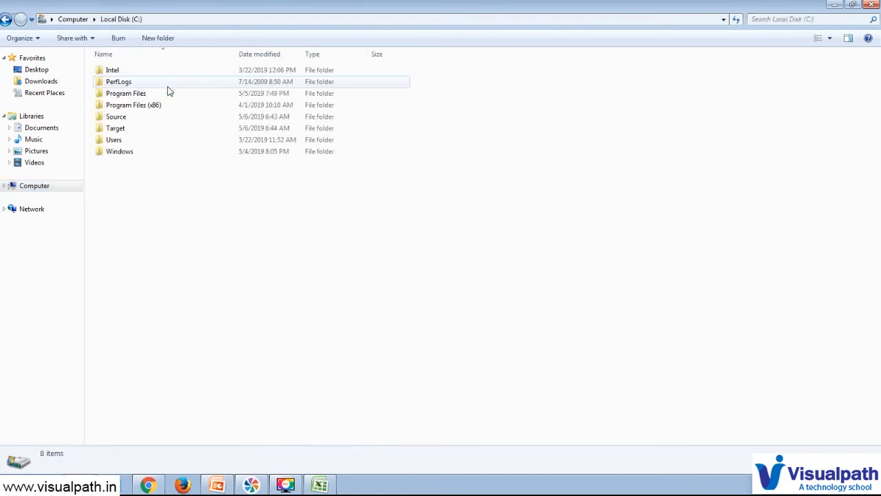
pyautogui.doubleClick(145, 122)
pyautogui.doubleClick(138, 71)
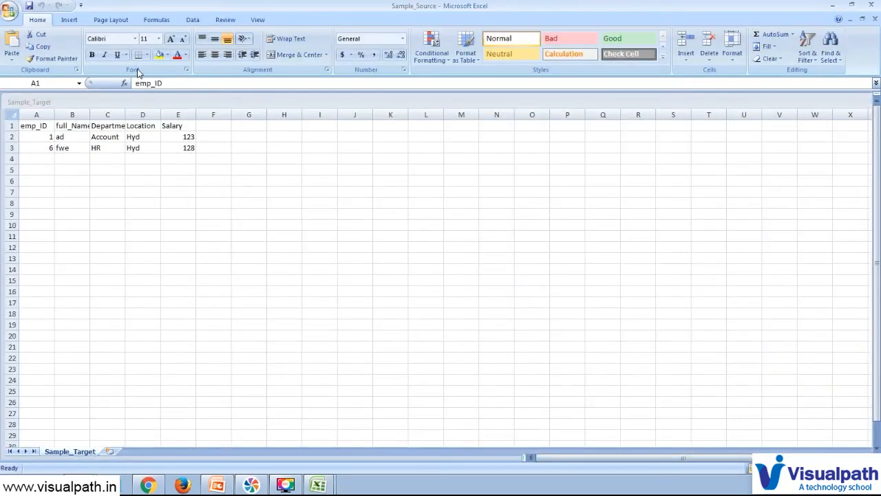
# - Autofit all column widths in Sample_Source and select the first last_name value in F2
pyautogui.click(5, 96)
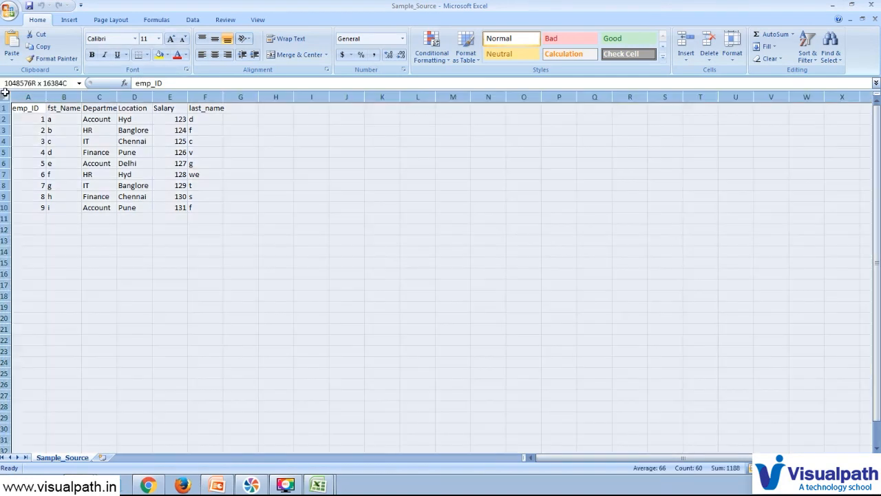
pyautogui.doubleClick(81, 96)
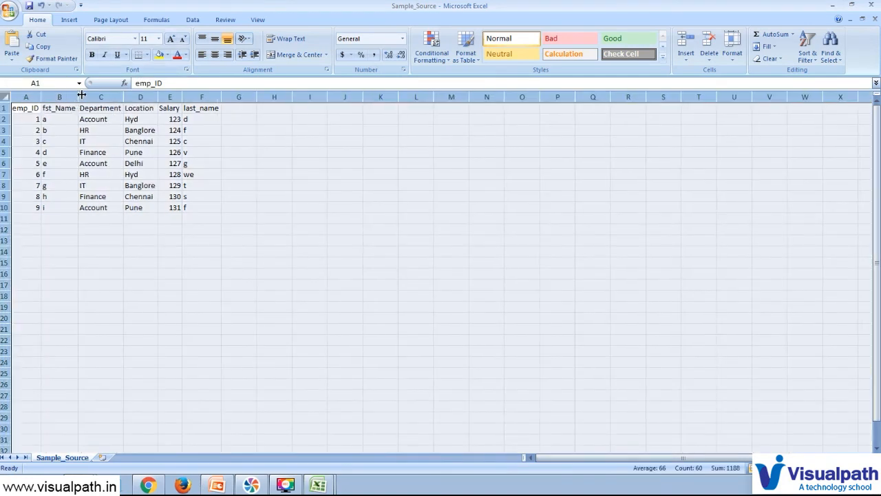
pyautogui.click(208, 119)
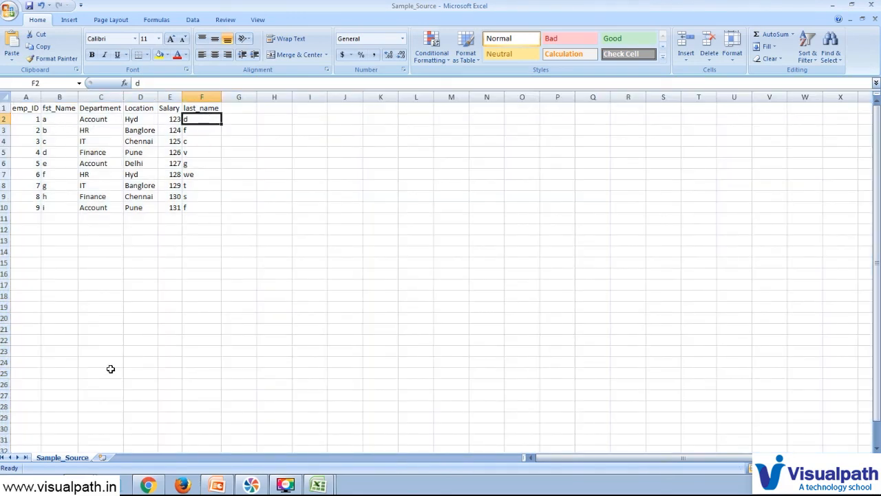
# - Compare the full_Name values in Sample_Target with the first and last names in Sample_Source
pyautogui.click(321, 485)
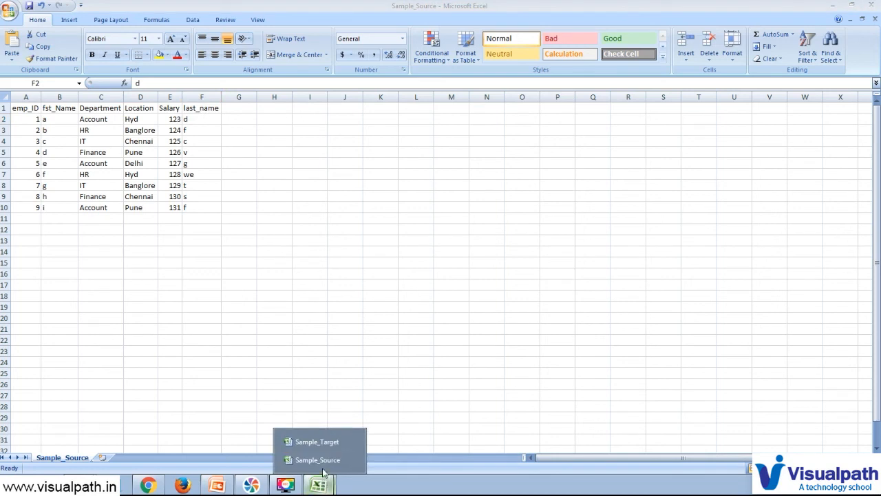
pyautogui.click(320, 441)
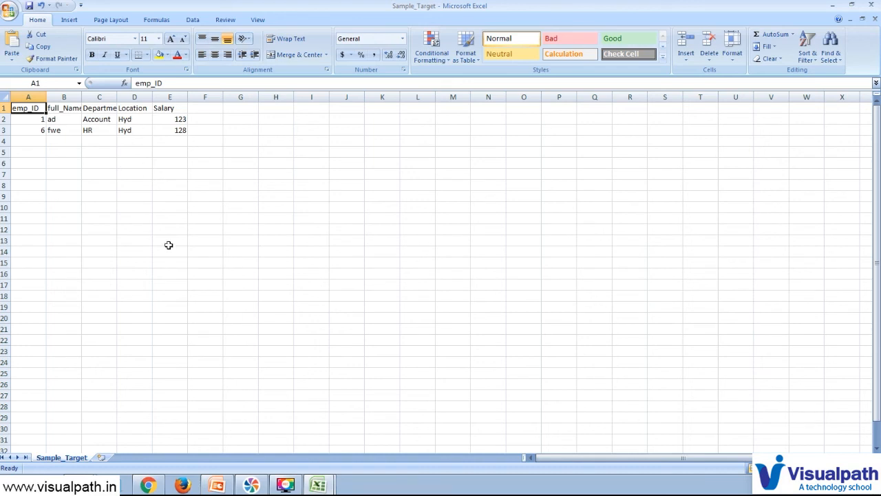
pyautogui.hotkey('ctrl', 'Tab')
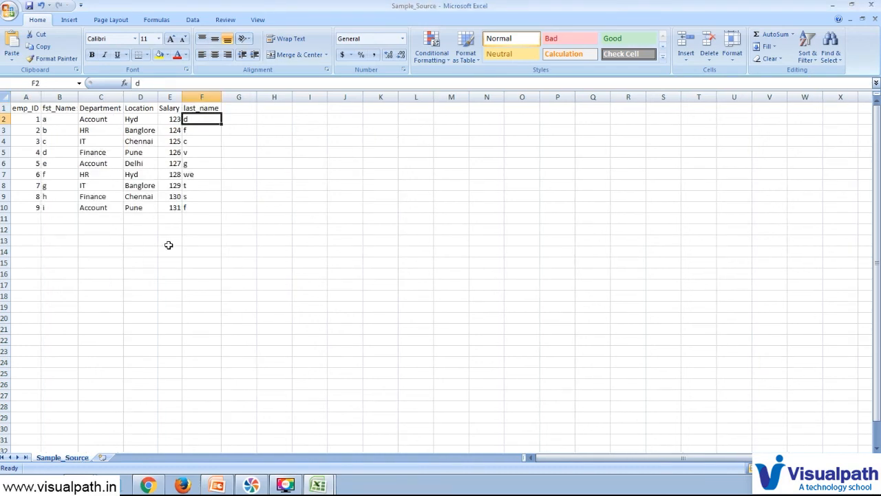
# - Compare the location, first name and last name of emp_ID 6 in Sample_Source with its full_Name in Sample_Target
pyautogui.click(137, 174)
pyautogui.click(49, 174)
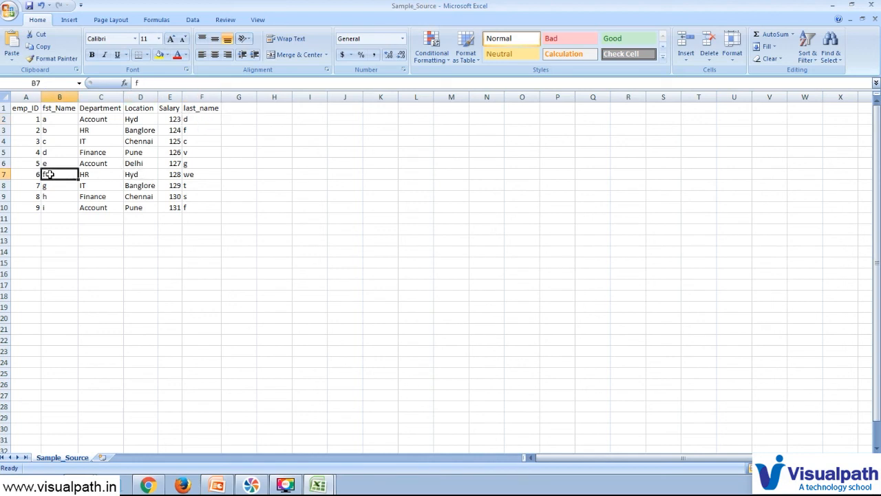
pyautogui.click(196, 175)
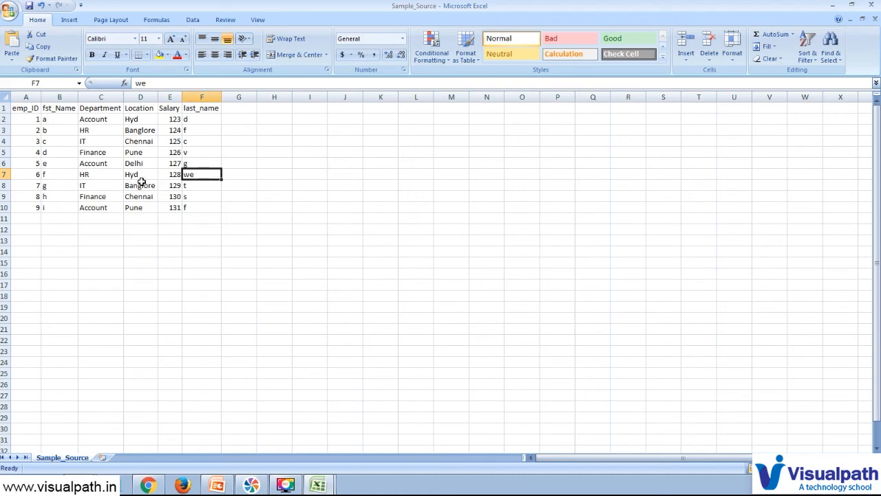
pyautogui.hotkey('ctrl', 'Tab')
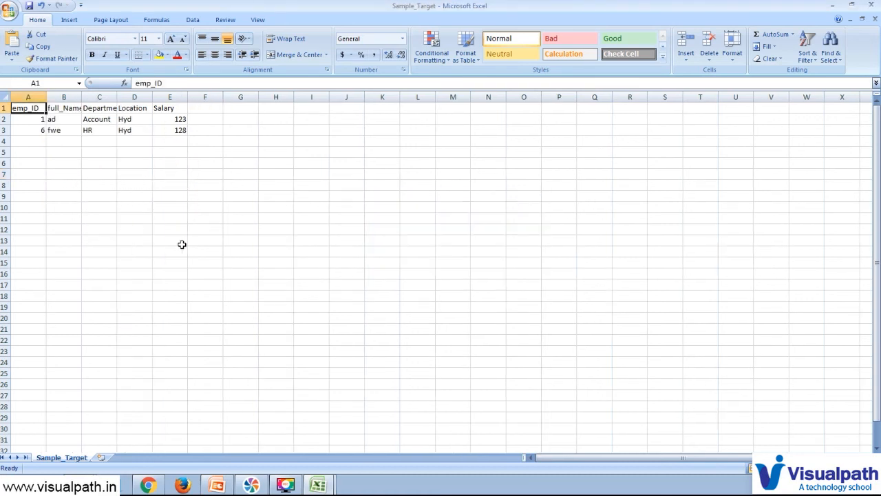
pyautogui.click(58, 131)
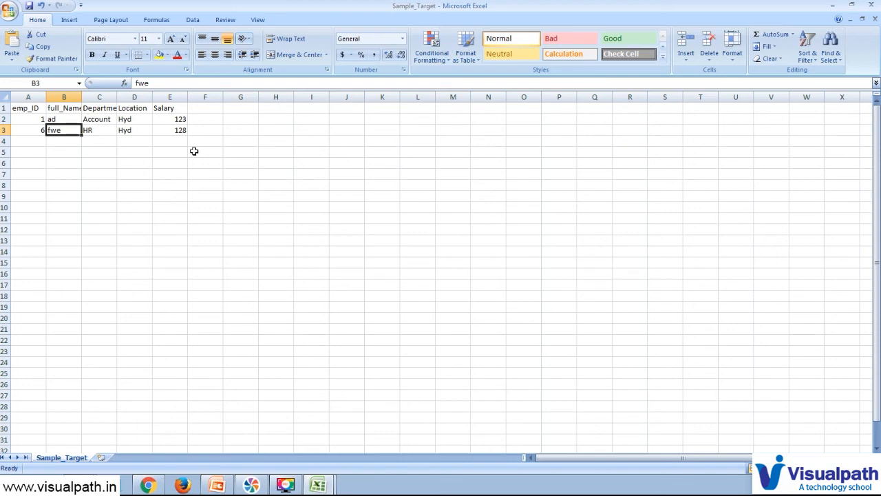
# - Switch to Informatica Cloud in Chrome and dismiss the downloads bar below the DSS-ff-ff-filter-exp-2 job results
pyautogui.click(151, 486)
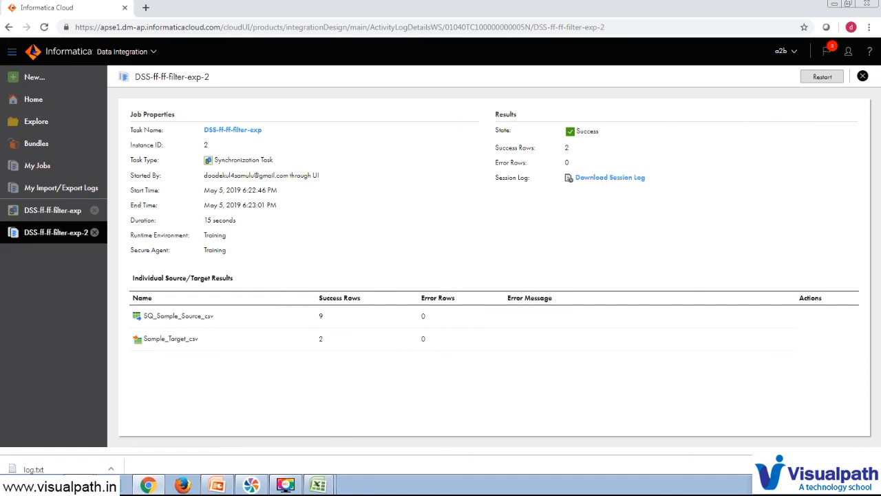
pyautogui.click(871, 461)
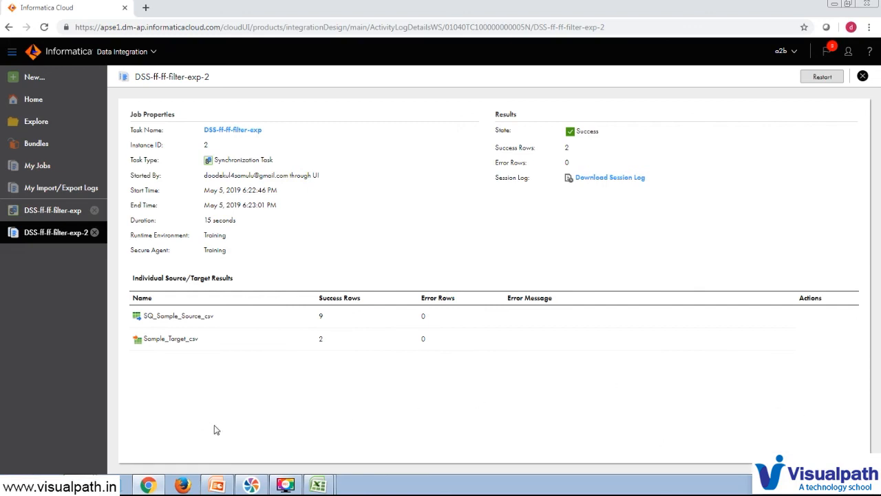
pyautogui.click(285, 485)
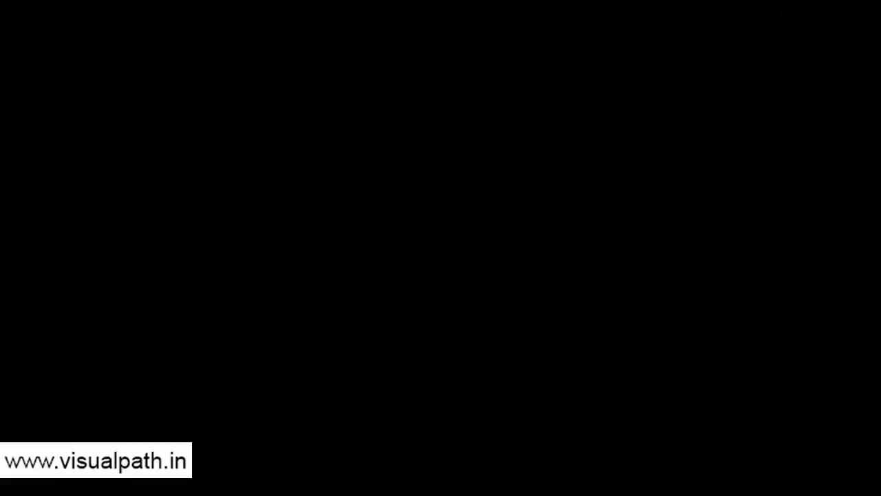